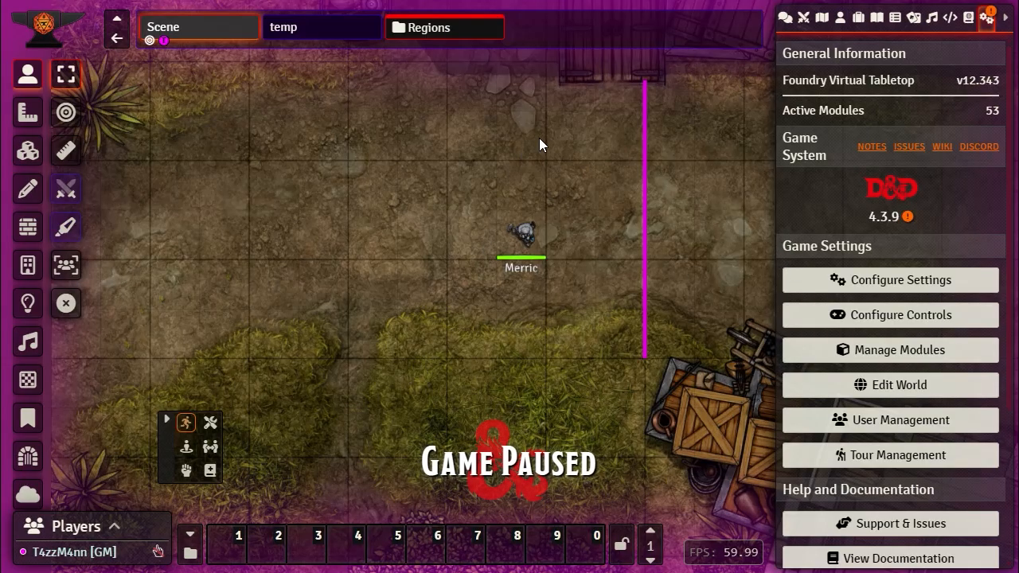
- Enable the D&D - Easy Reference module in the world's module list
left_click_drag(568, 159, 486, 247)
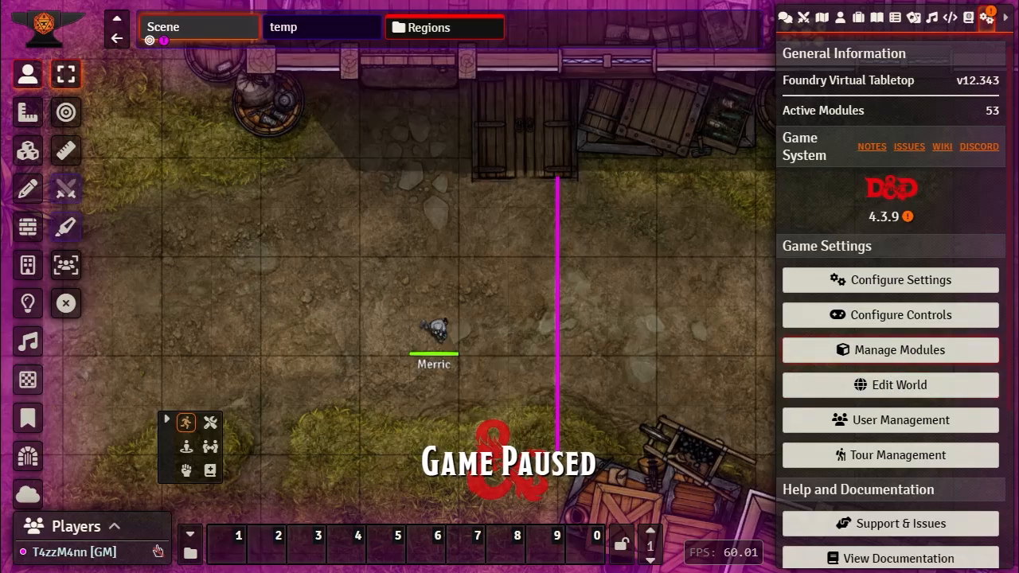
left_click(899, 349)
scroll(381, 249, "down", 15)
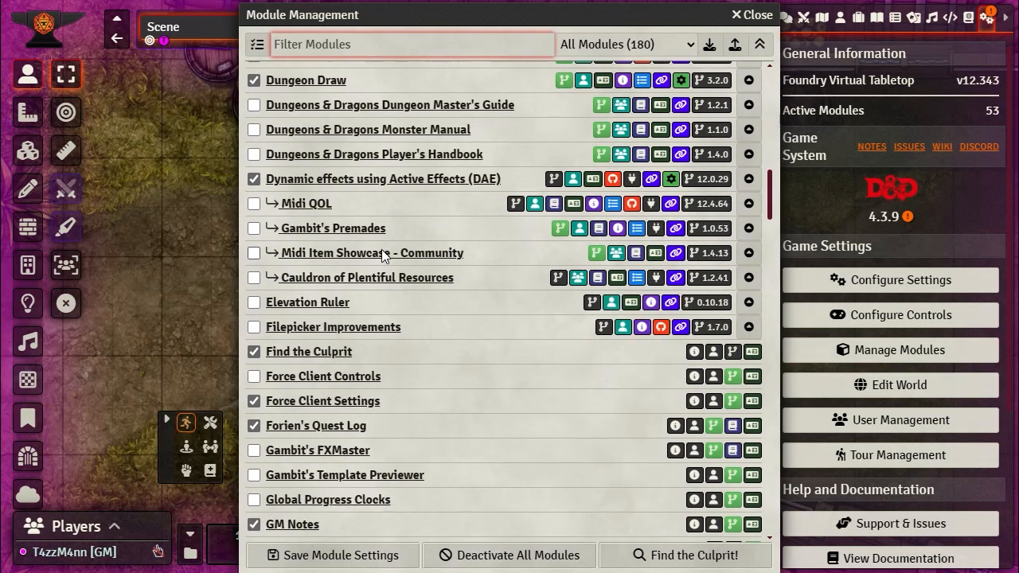
scroll(381, 249, "up", 3)
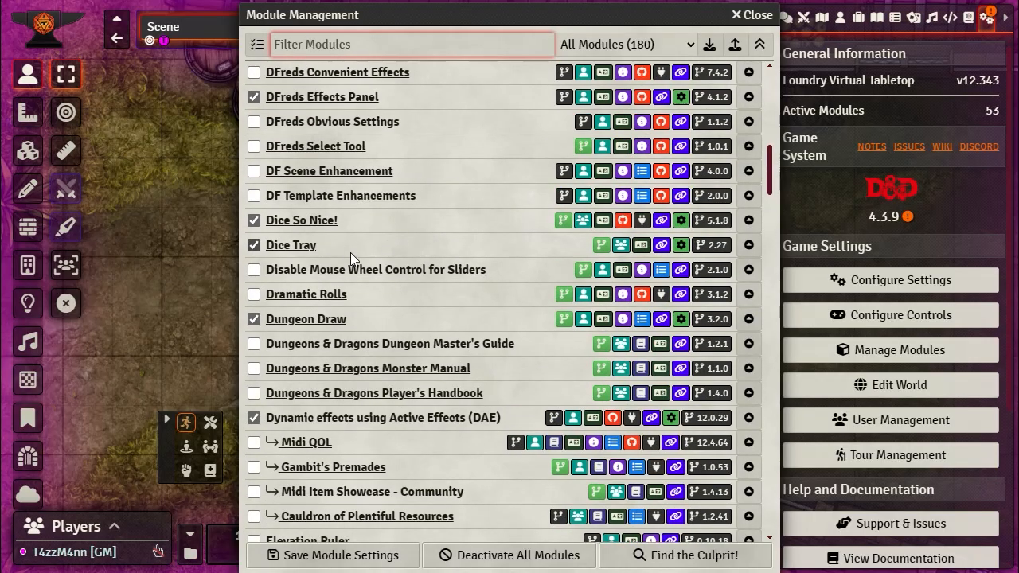
scroll(357, 236, "up", 4)
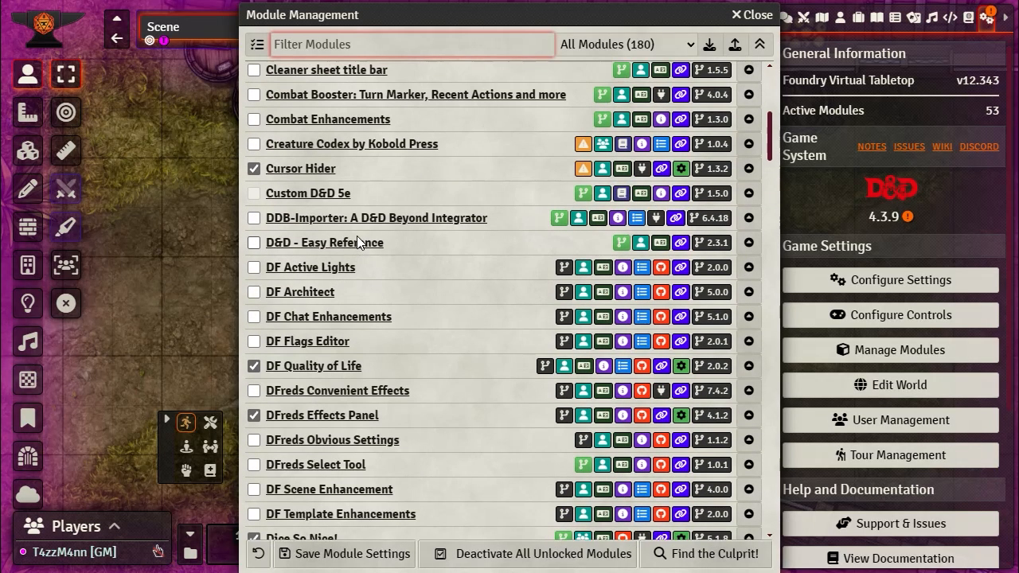
left_click(254, 242)
- Enable the Global Progress Clocks module, save the module settings and reload the application
scroll(329, 266, "down", 16)
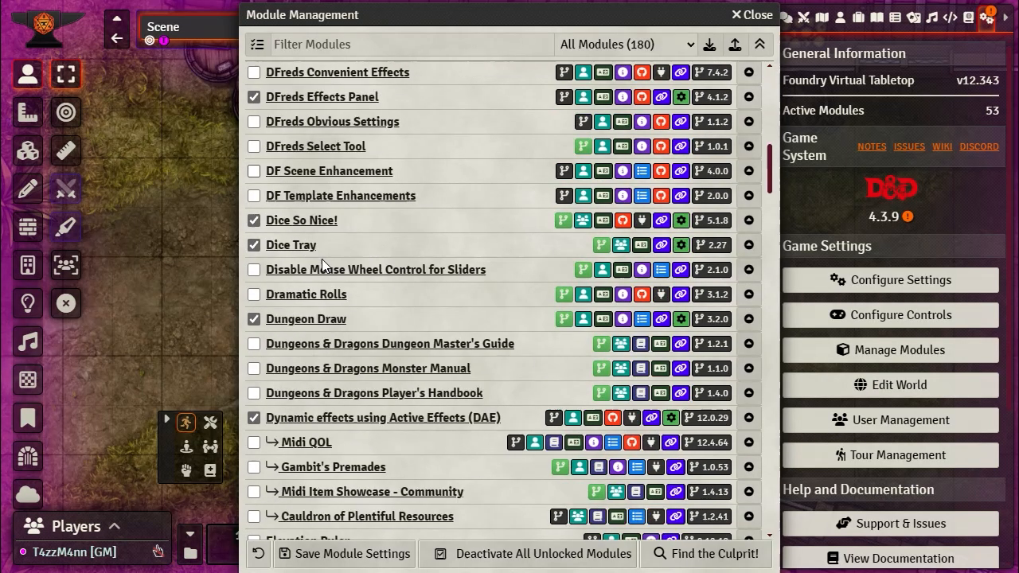
scroll(326, 408, "down", 12)
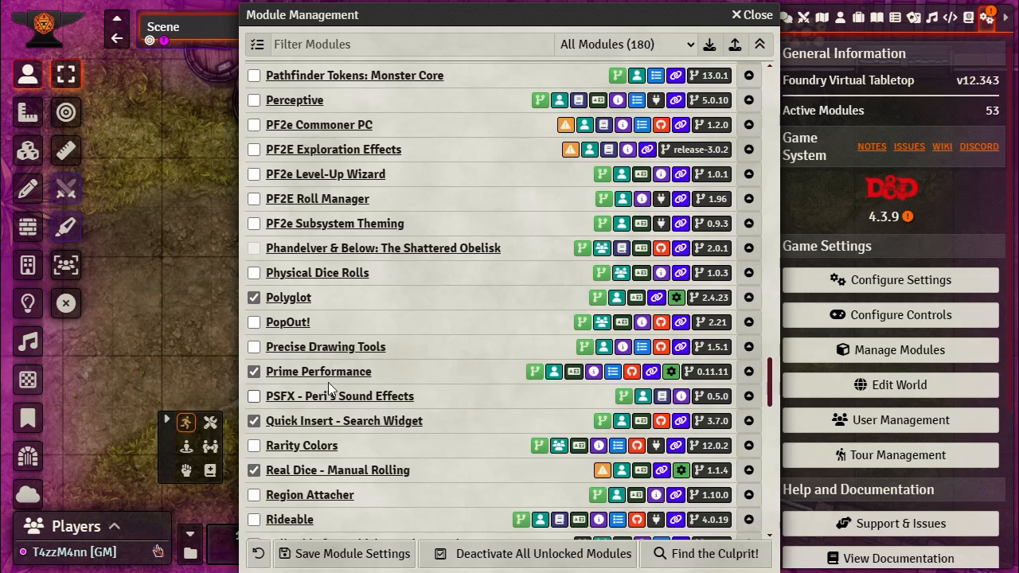
scroll(327, 383, "up", 12)
scroll(328, 375, "up", 6)
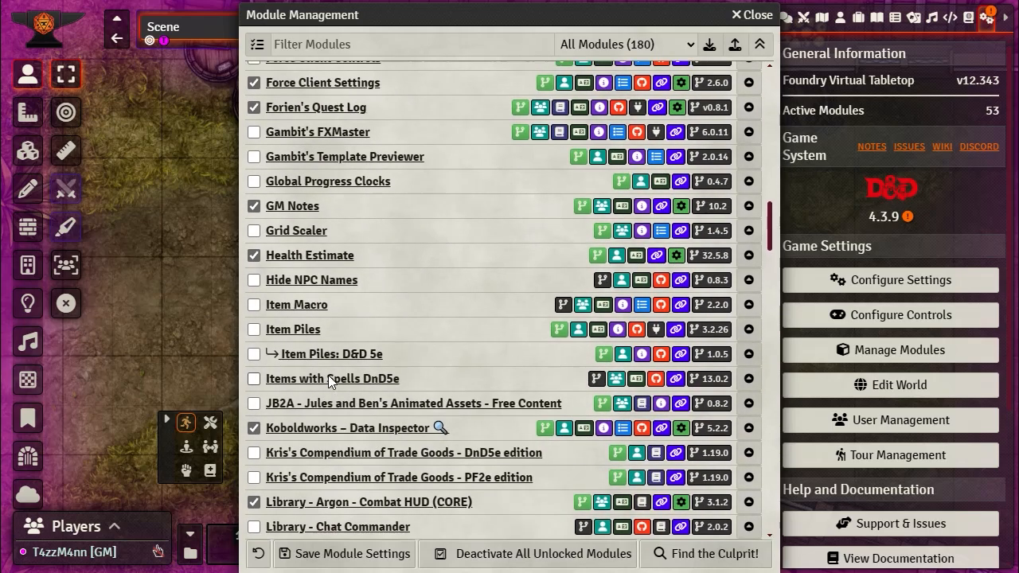
left_click(253, 181)
left_click(302, 553)
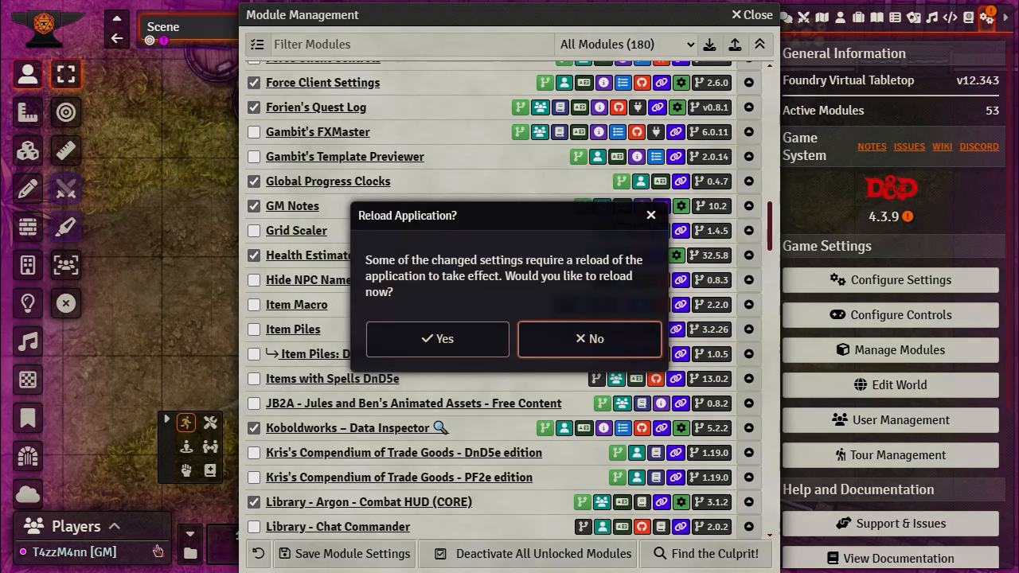
left_click(436, 338)
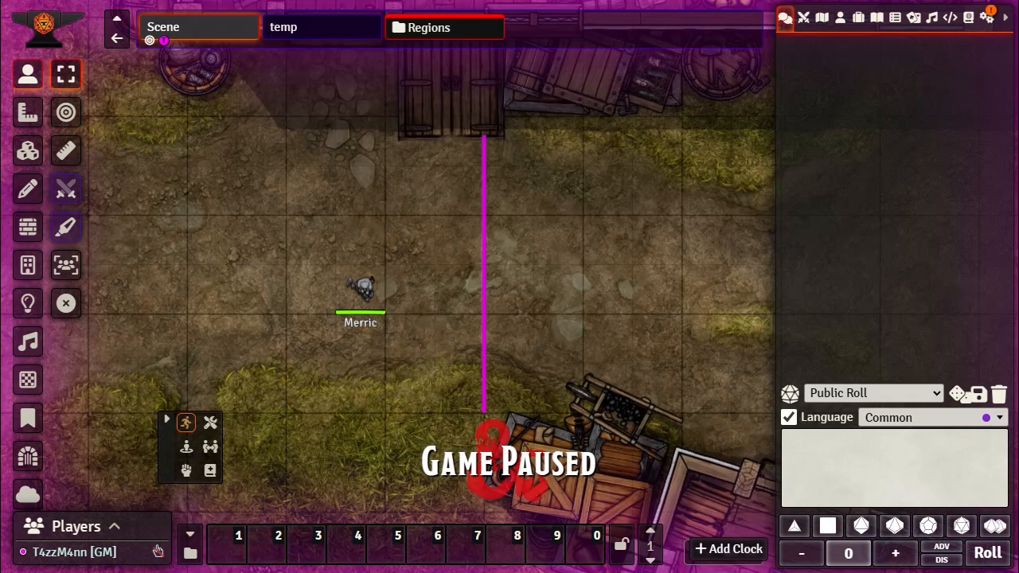
- Open the clock theme settings of the Global Progress Clocks module
left_click(987, 18)
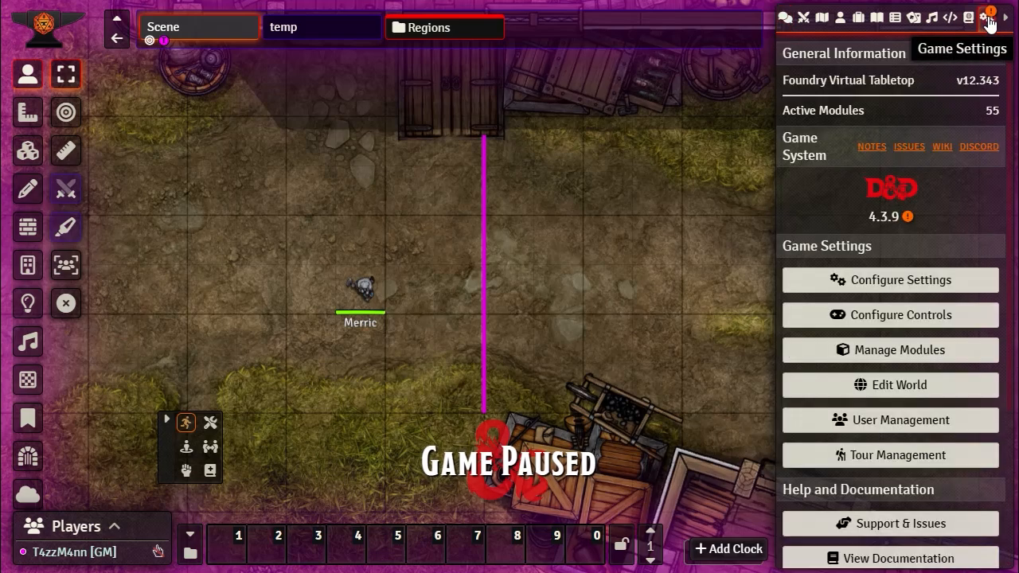
left_click(912, 283)
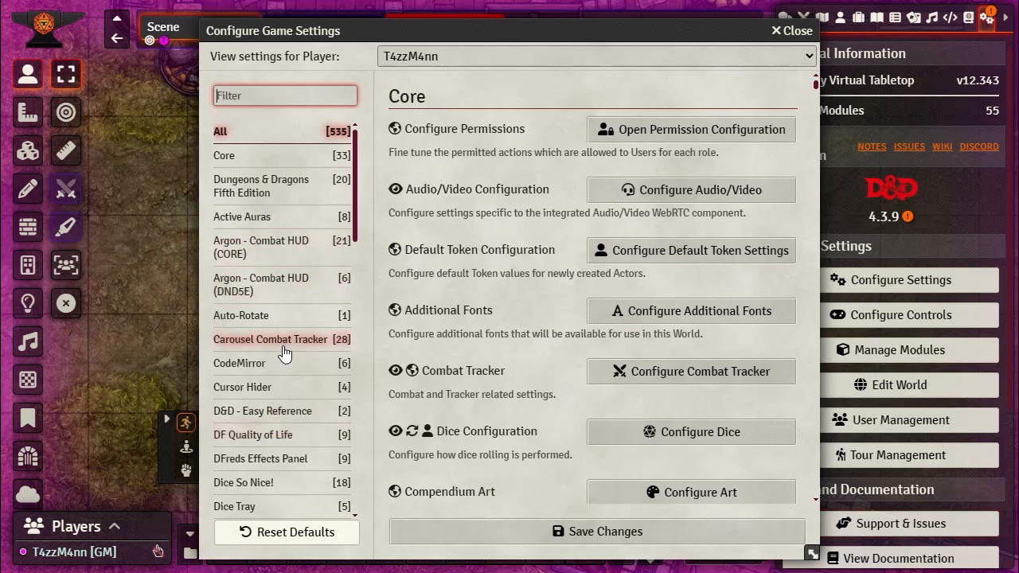
scroll(283, 346, "down", 3)
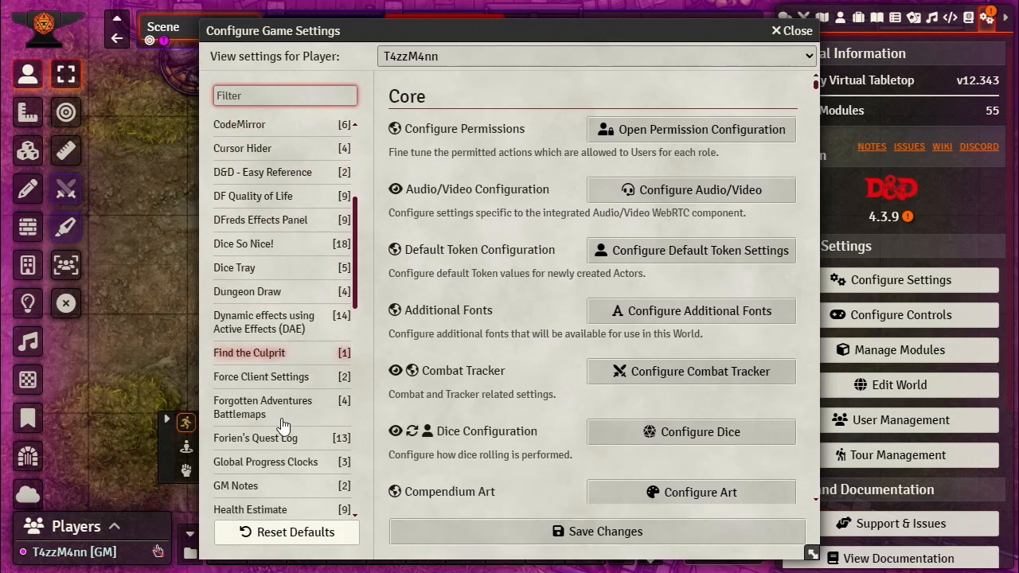
left_click(268, 470)
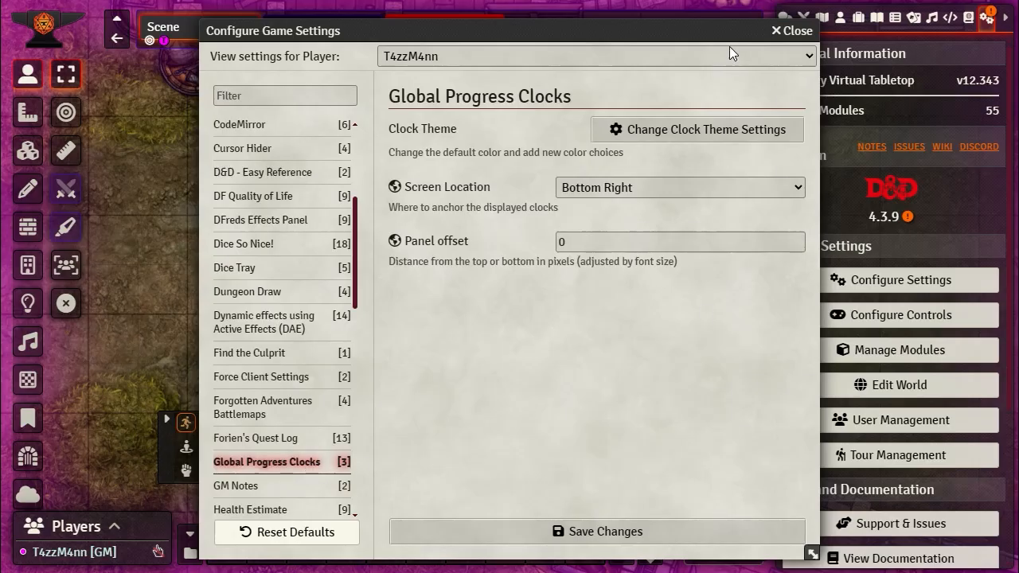
left_click(682, 140)
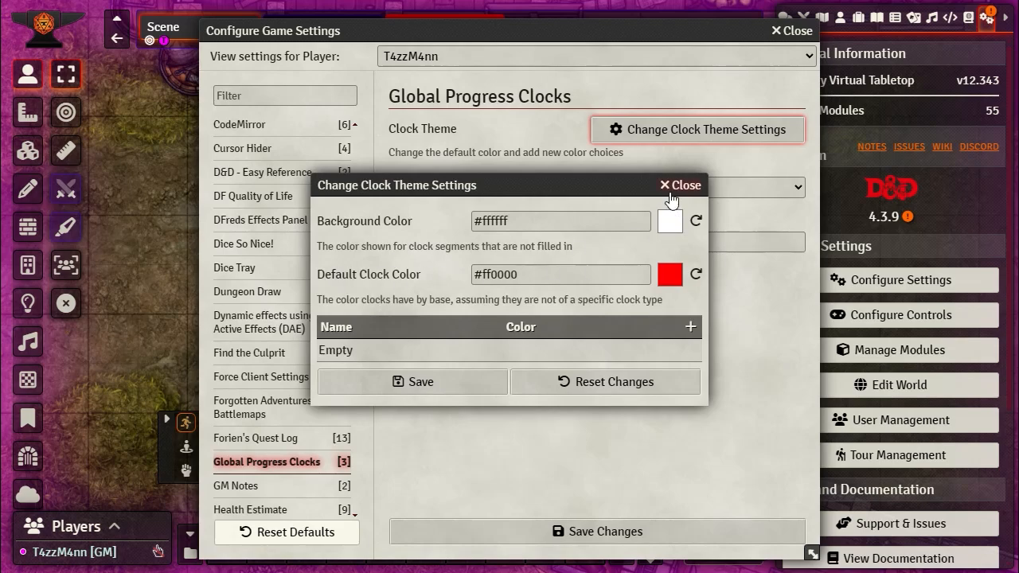
- Add a clock type named Magenta with the color #ff00ff
left_click(691, 327)
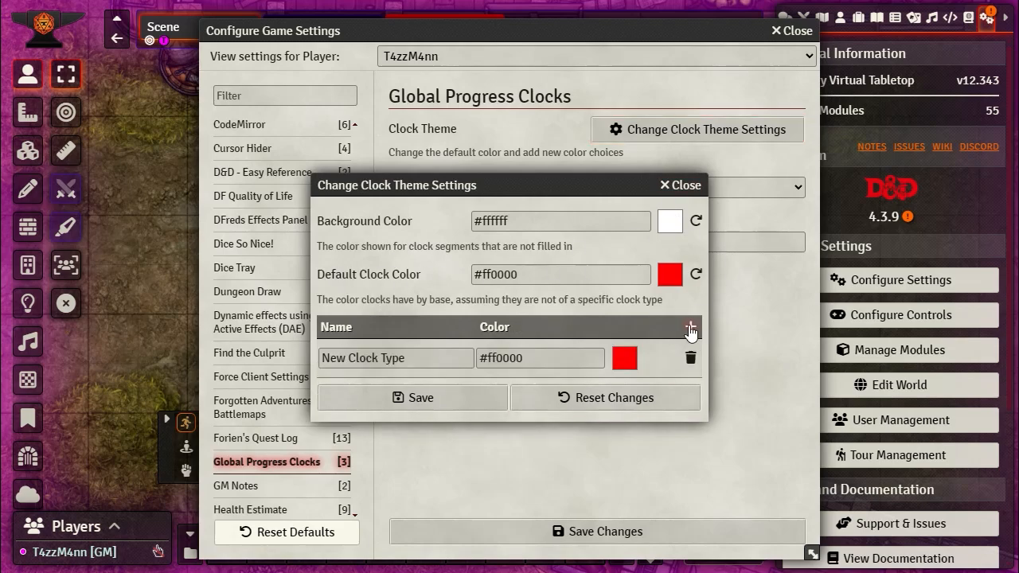
left_click(622, 359)
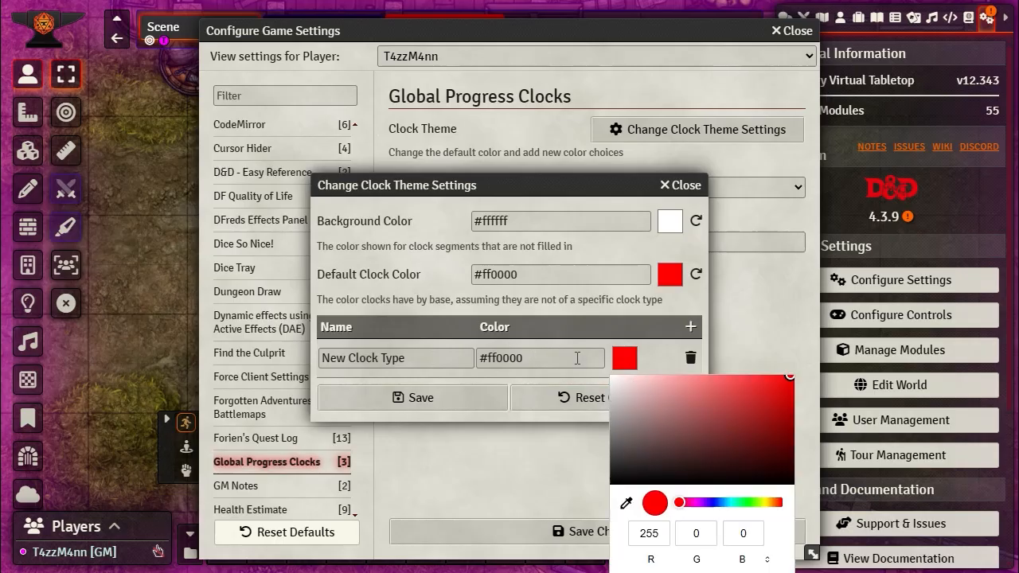
left_click(670, 356)
left_click_drag(522, 358, 510, 359)
type("ff")
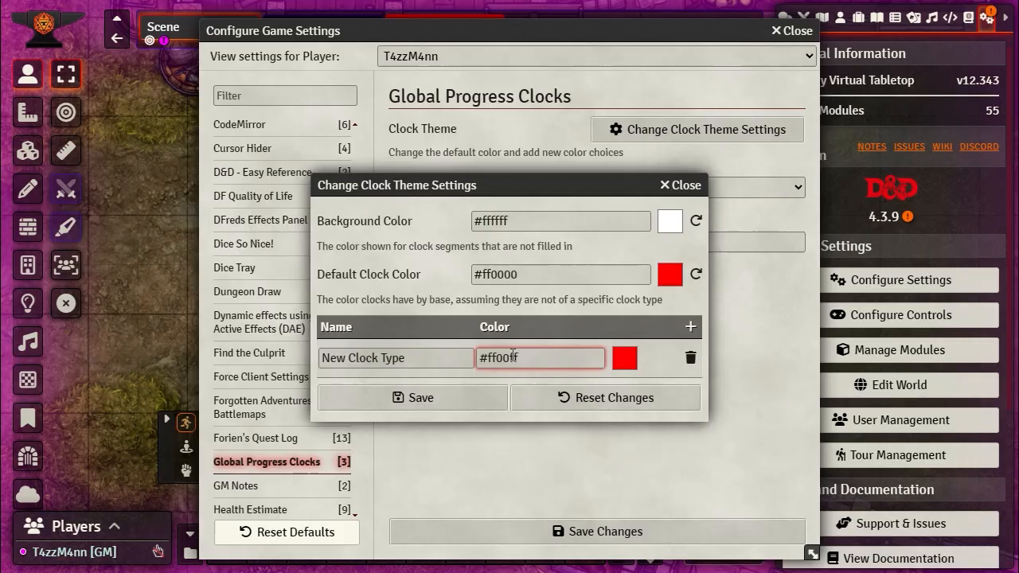
key("shift+Tab")
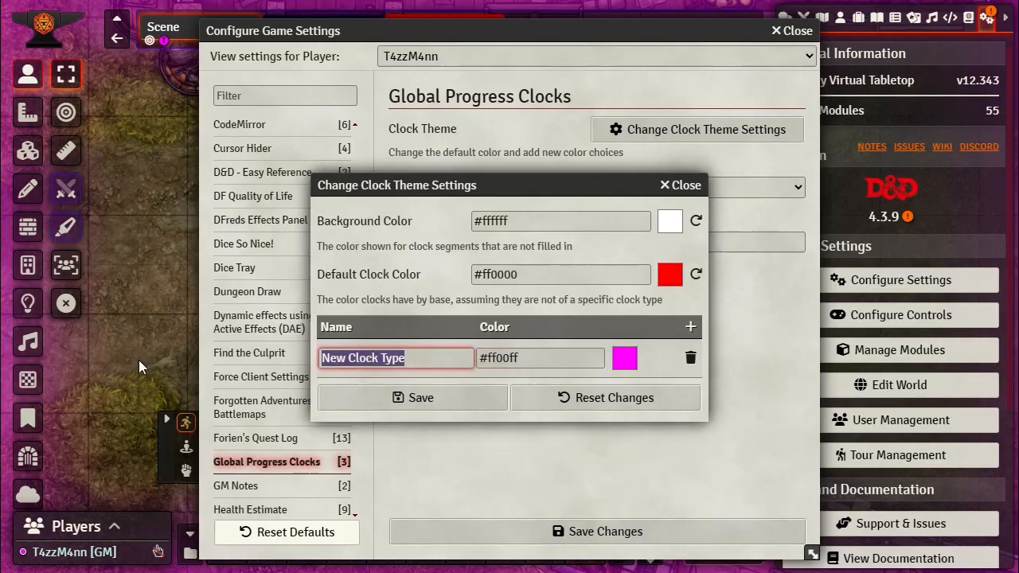
type("Magenta")
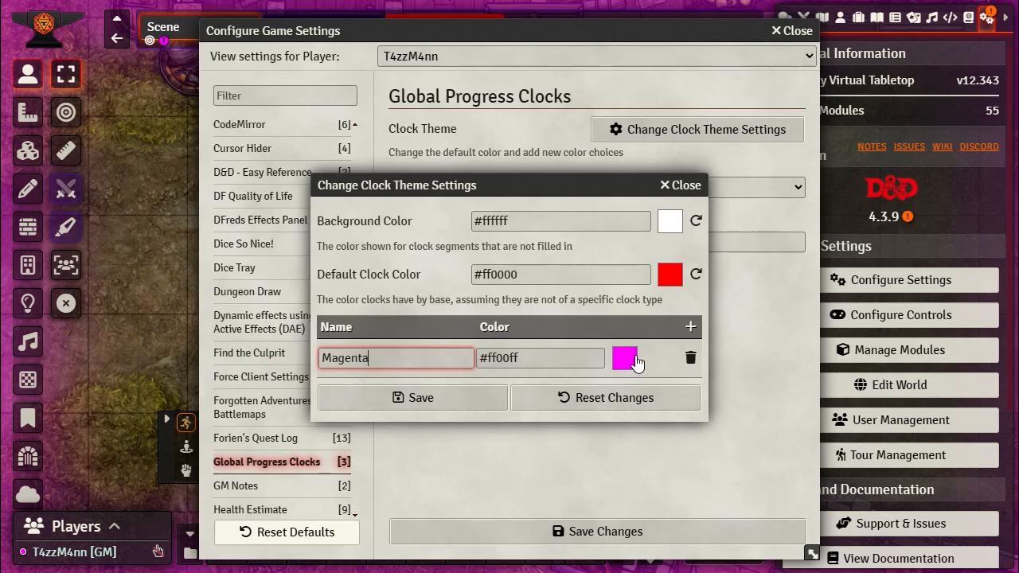
- Add a second clock type named Teal with the color #00ffff
left_click(690, 328)
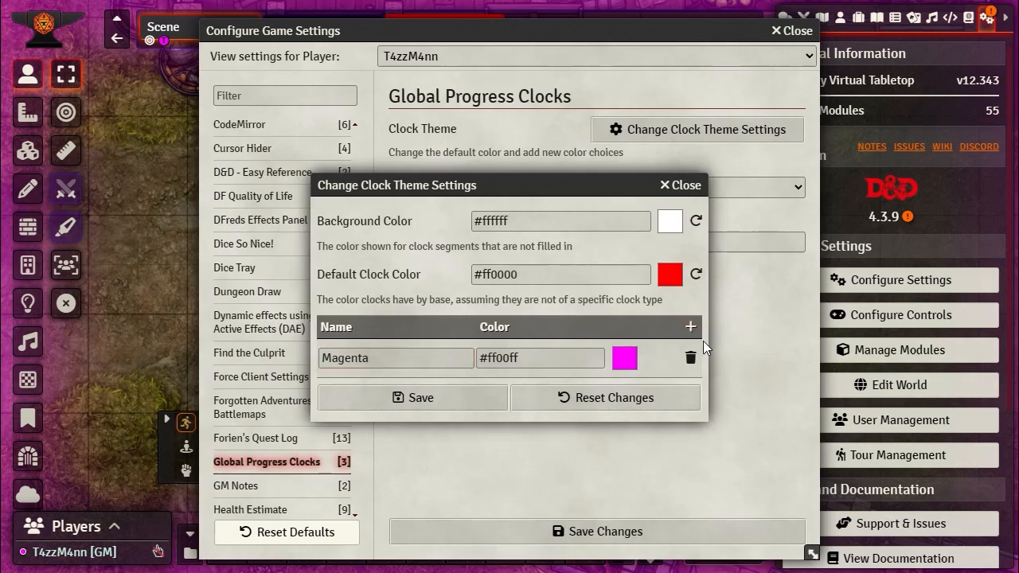
left_click(690, 329)
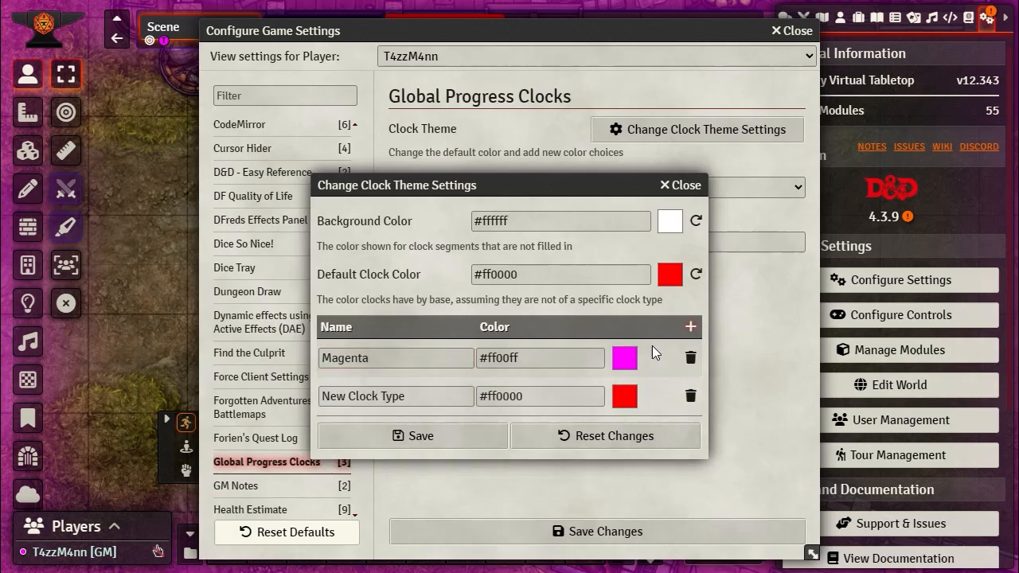
left_click_drag(436, 394, 141, 391)
type("Tewal")
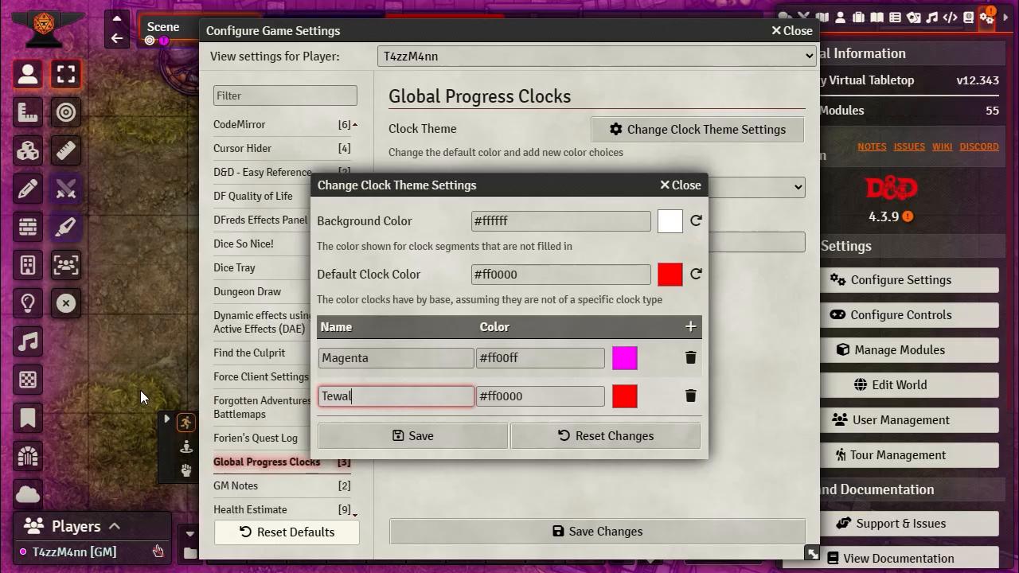
key("BackSpace")
left_click(629, 399)
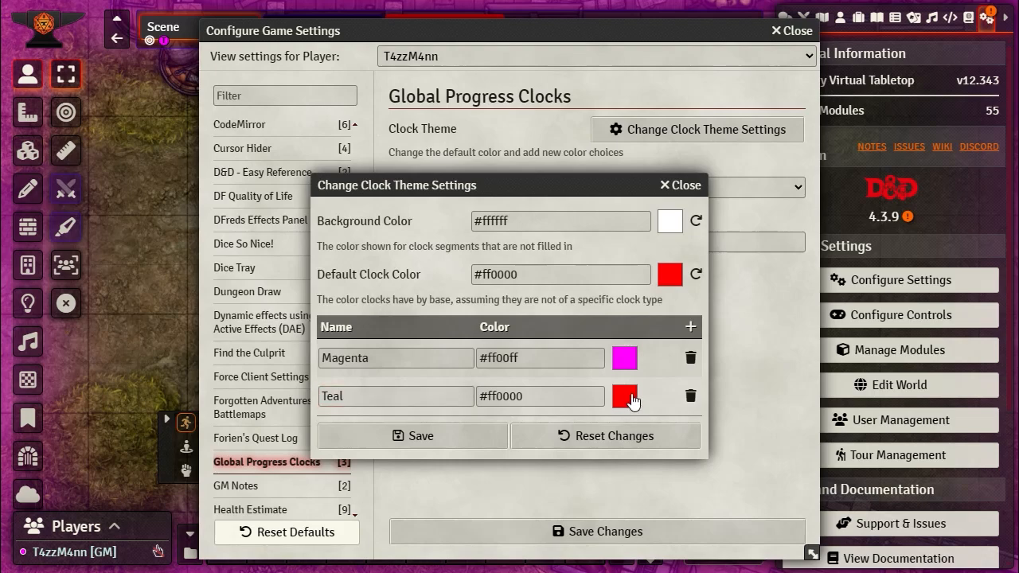
left_click(625, 398)
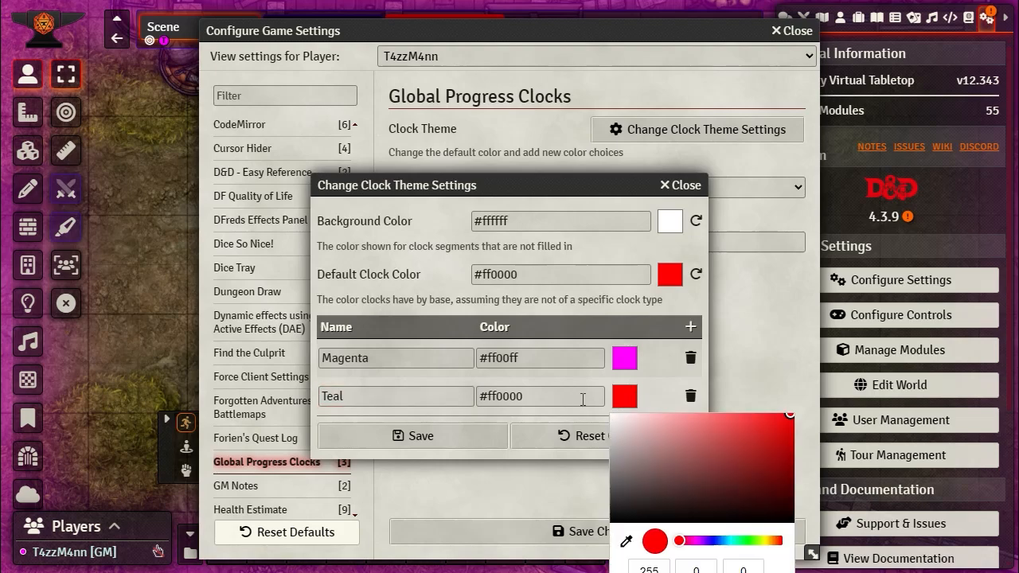
left_click(728, 541)
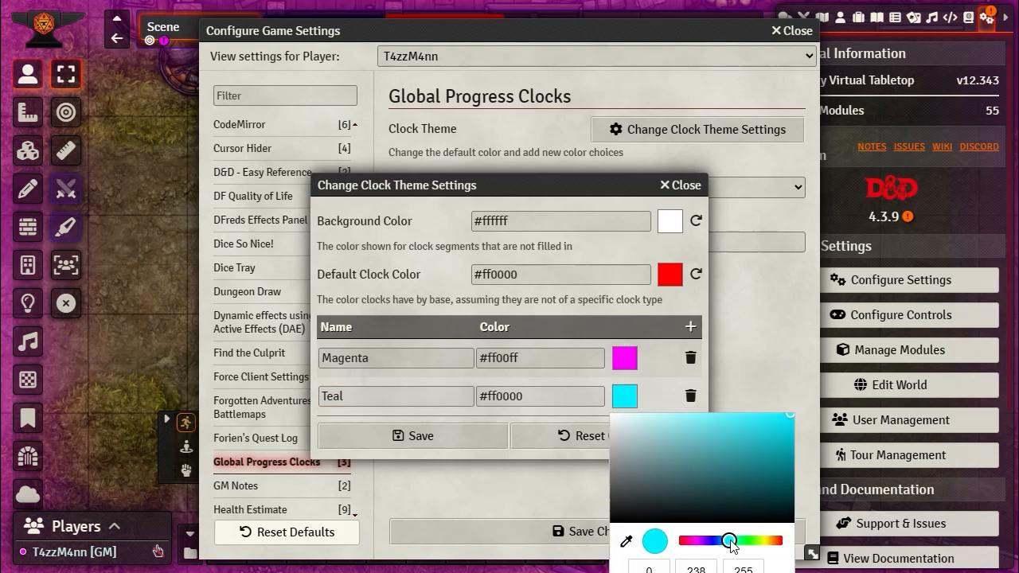
double_click(701, 569)
type("255")
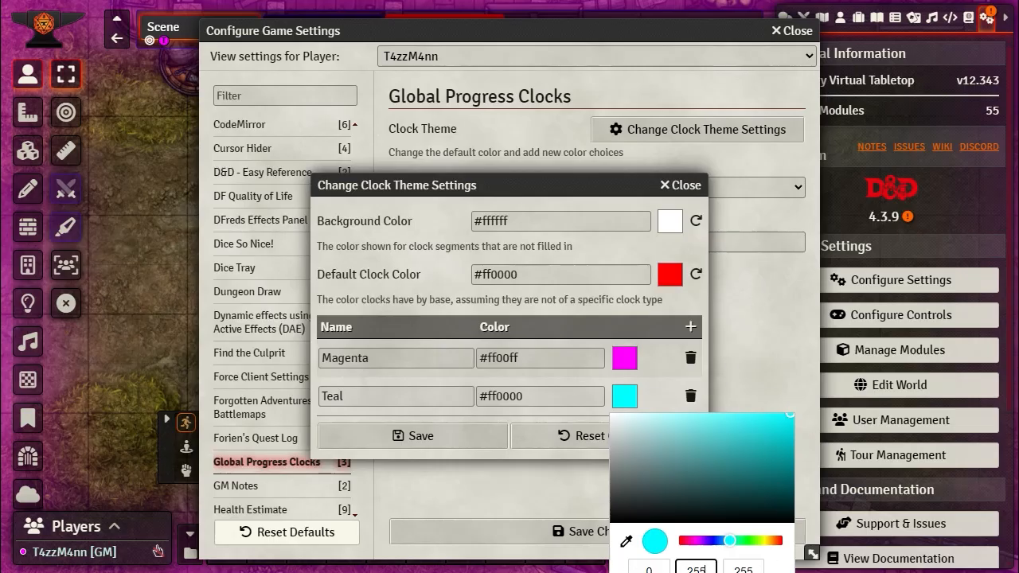
left_click(760, 359)
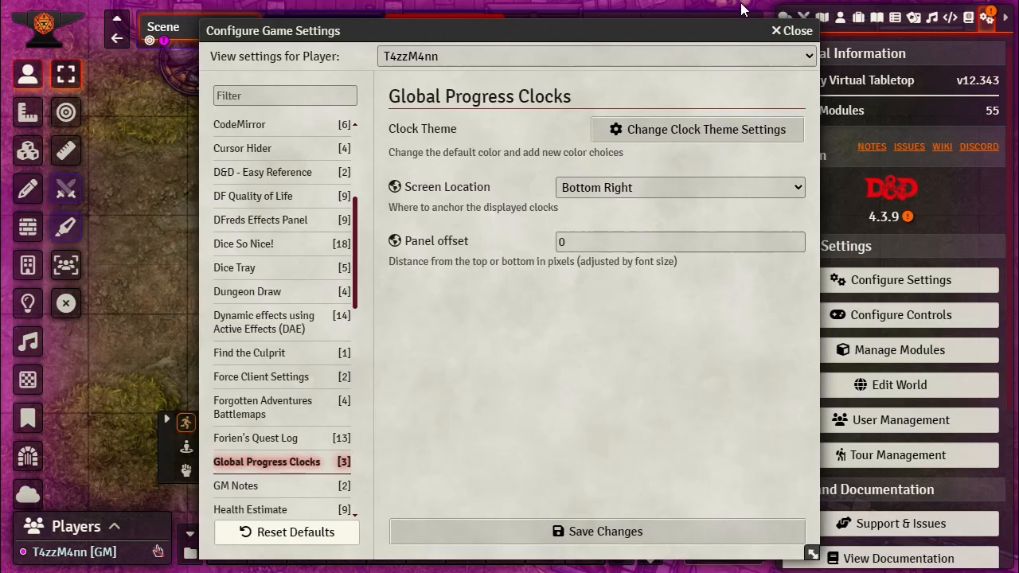
- Collapse the game settings window and add a third clock type named Purple with the color #991abc
double_click(681, 33)
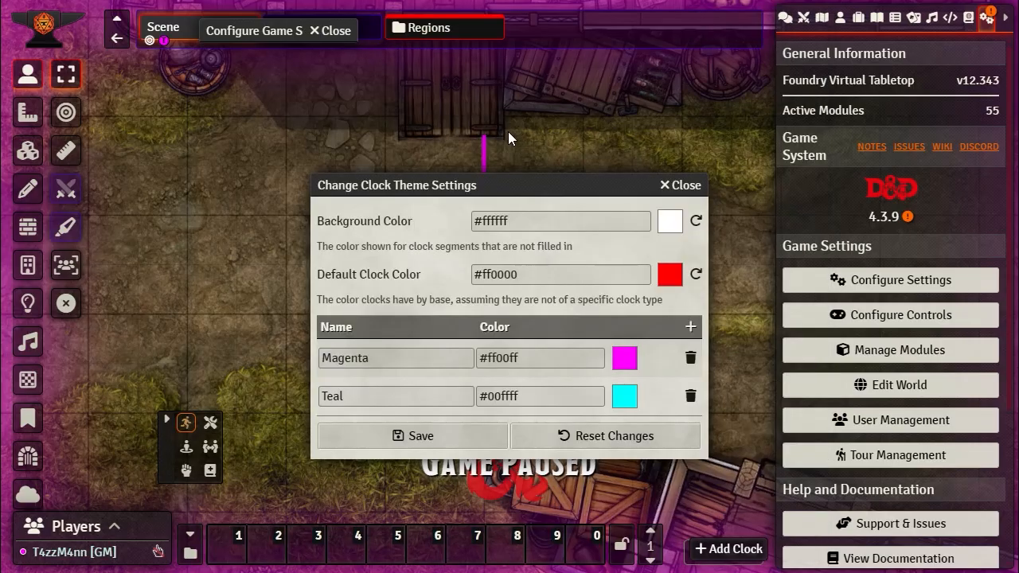
left_click(689, 325)
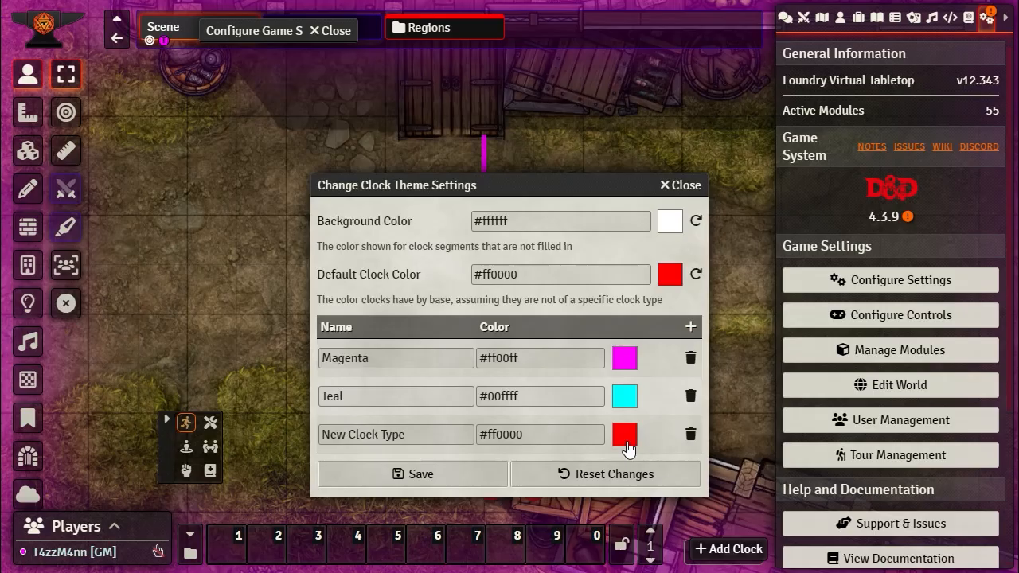
left_click(625, 438)
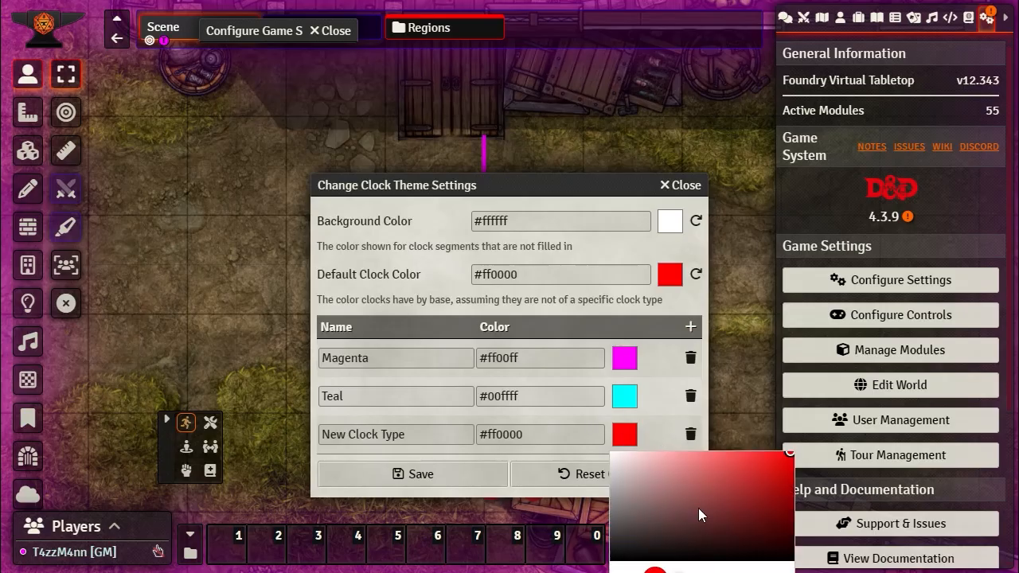
left_click_drag(679, 572, 699, 572)
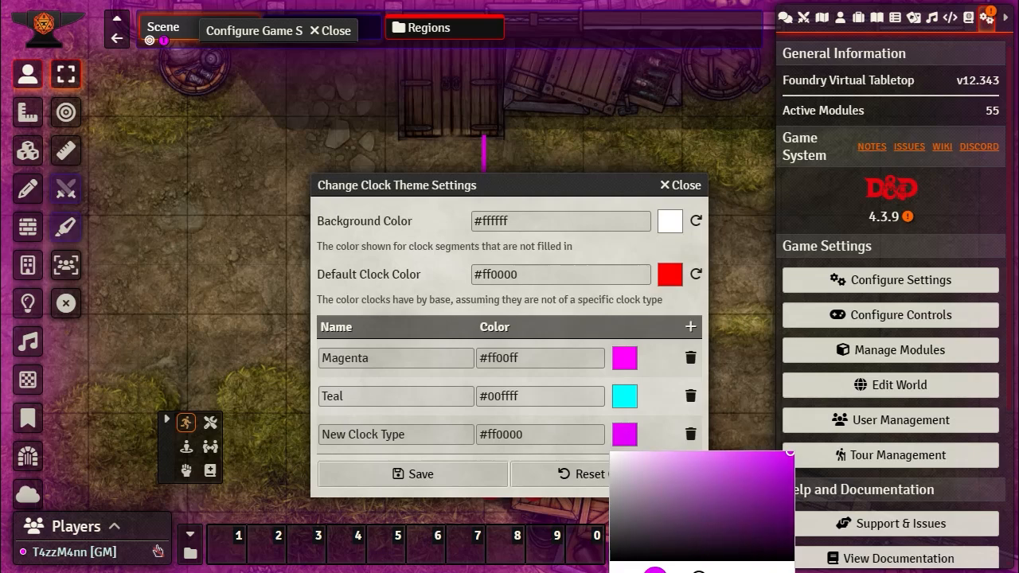
left_click_drag(772, 474, 769, 482)
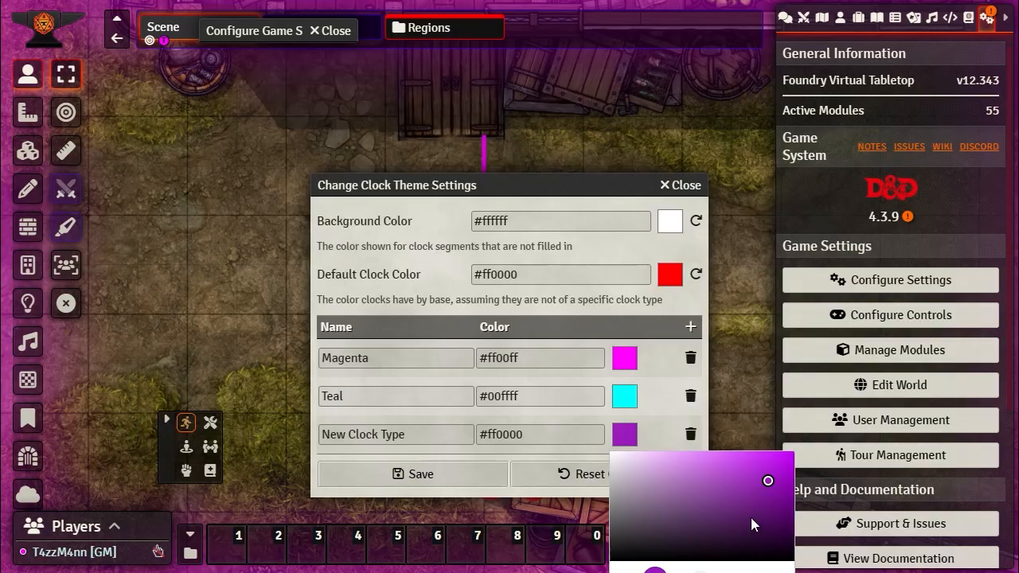
left_click(656, 428)
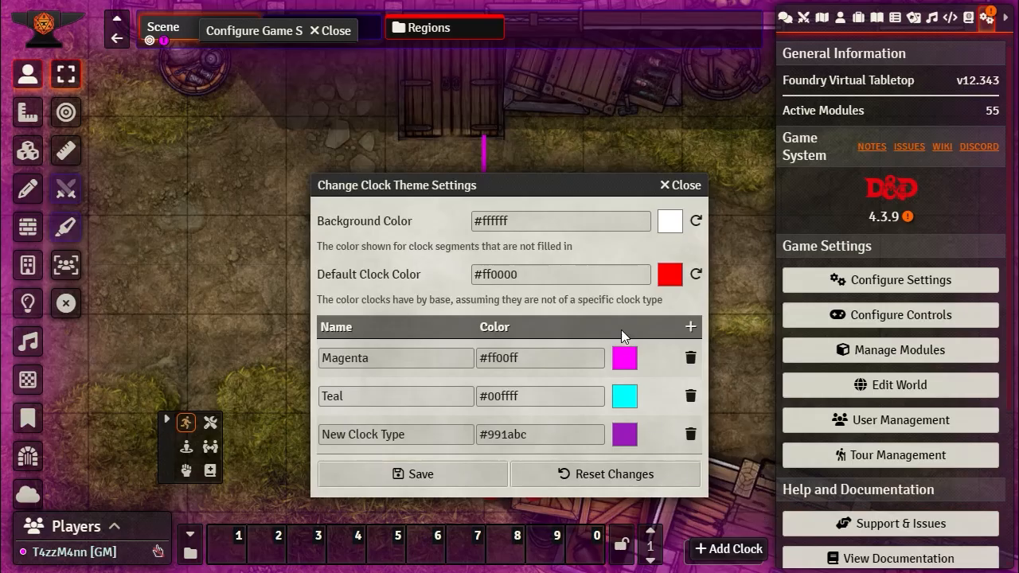
triple_click(433, 434)
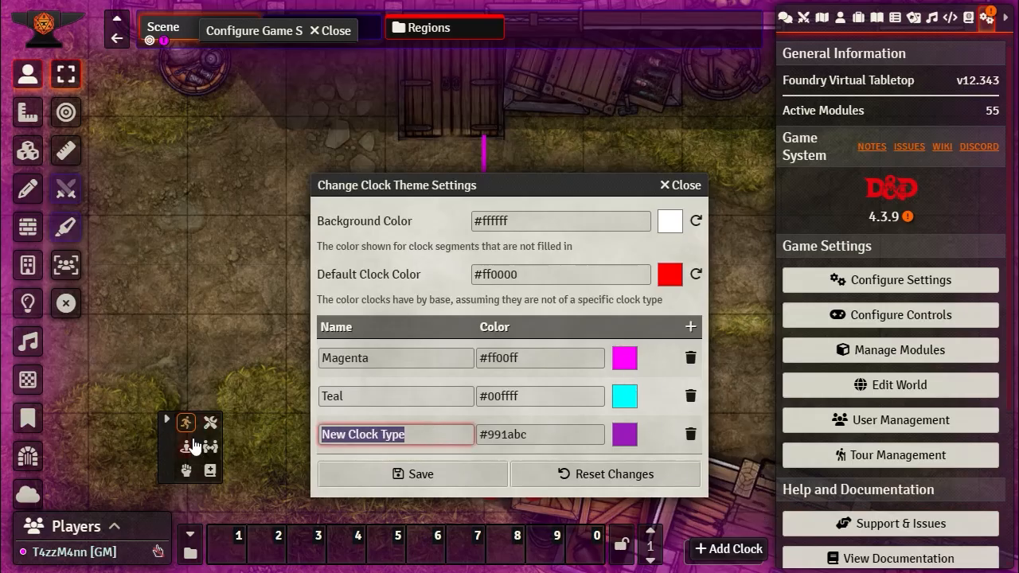
type("Purple")
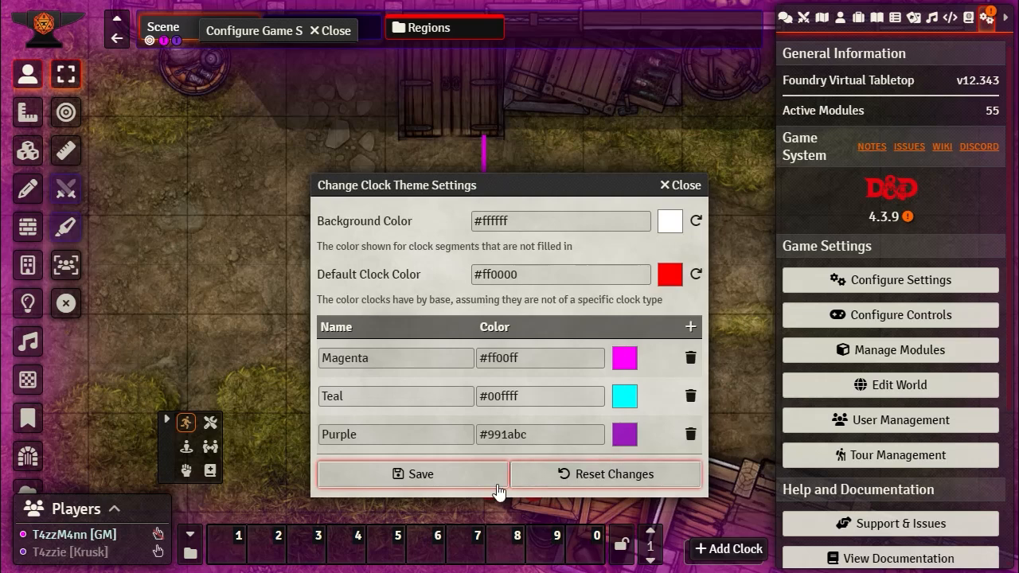
- Save the clock theme settings, then restore the game settings window and move it clear of the clock display
left_click(409, 476)
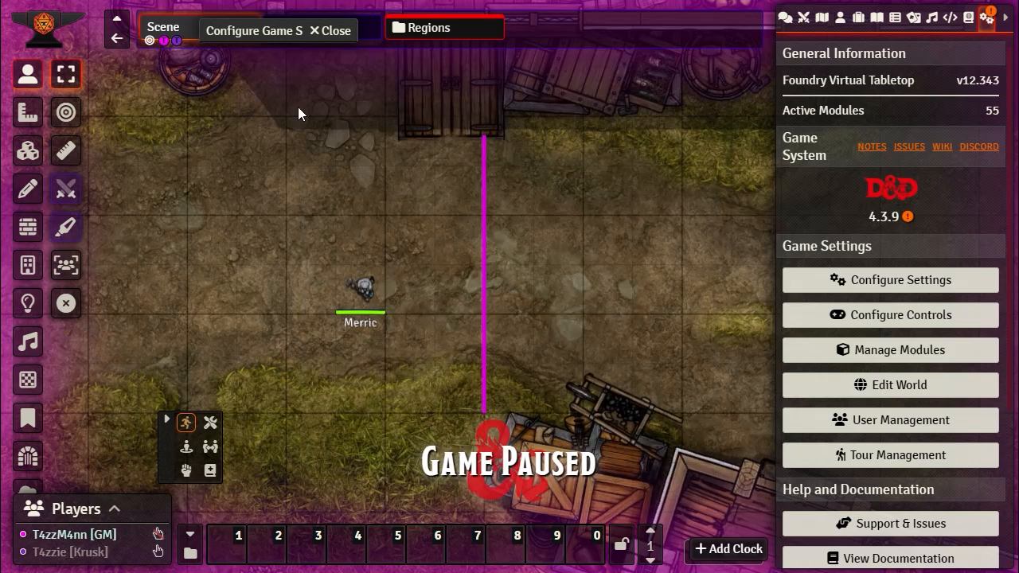
double_click(262, 30)
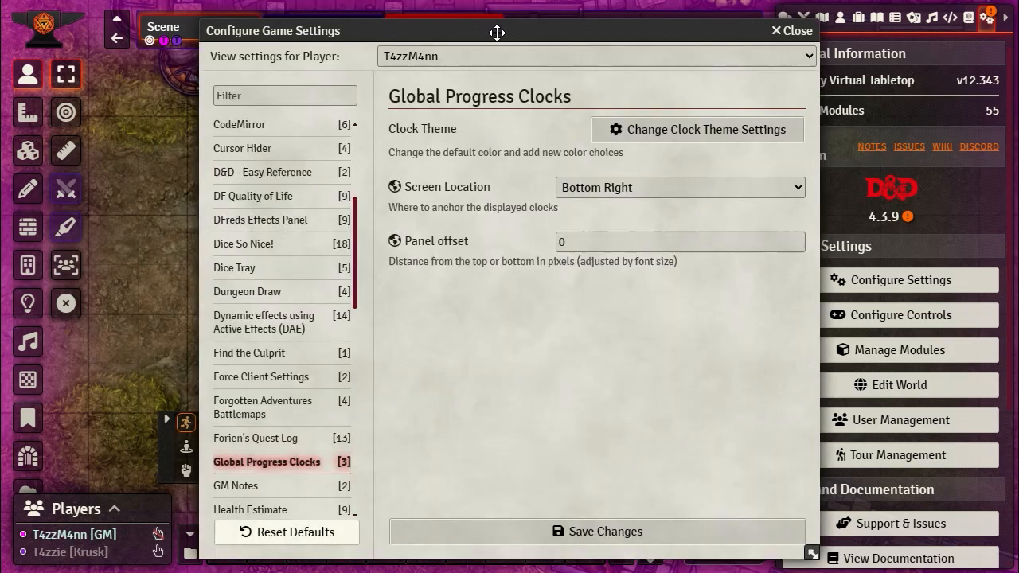
left_click_drag(497, 32, 459, 16)
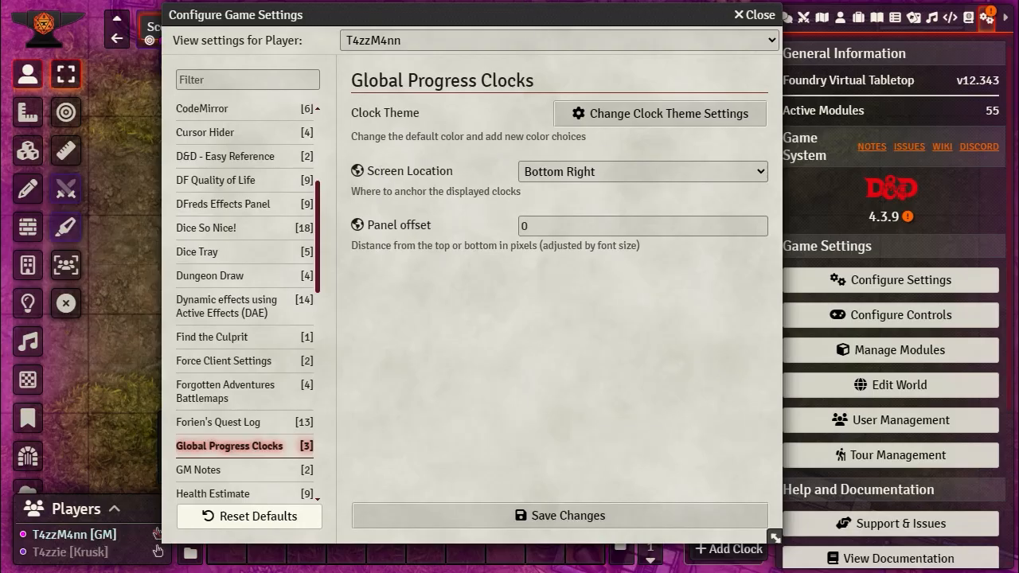
left_click_drag(540, 13, 383, 14)
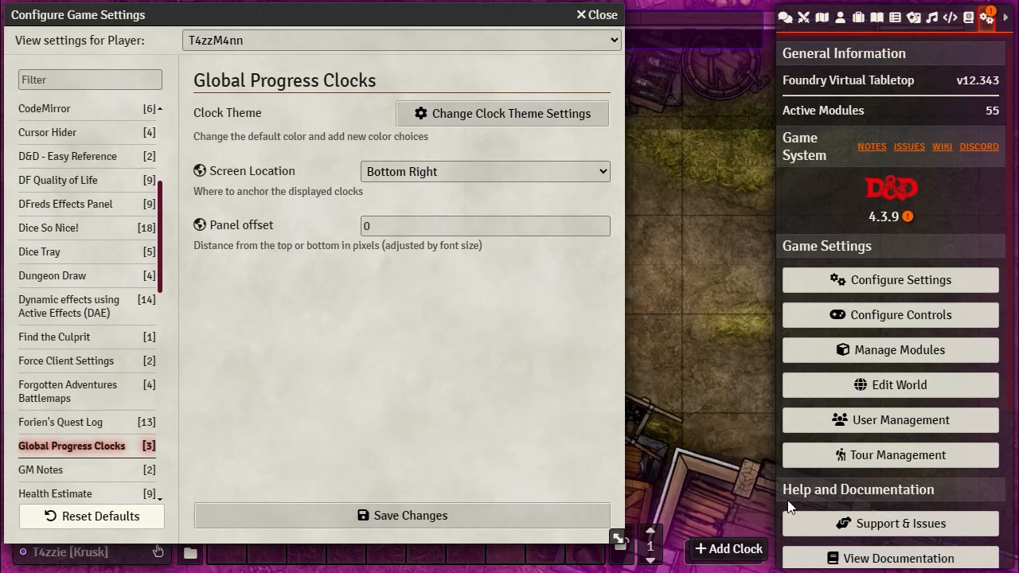
- Save the clocks' screen location as Top Right and collapse the scene navigation bar
left_click(602, 173)
left_click(403, 196)
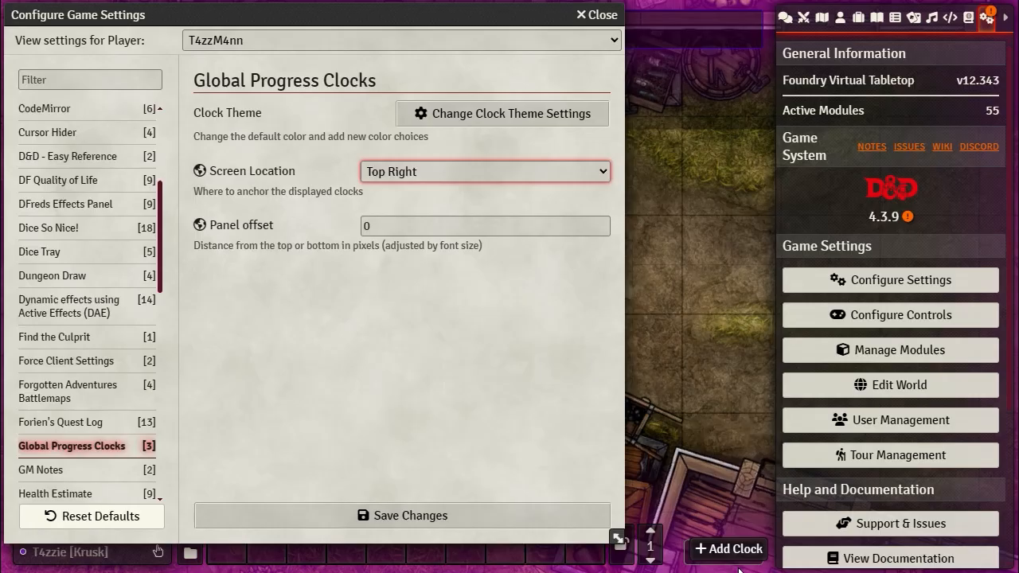
left_click(383, 517)
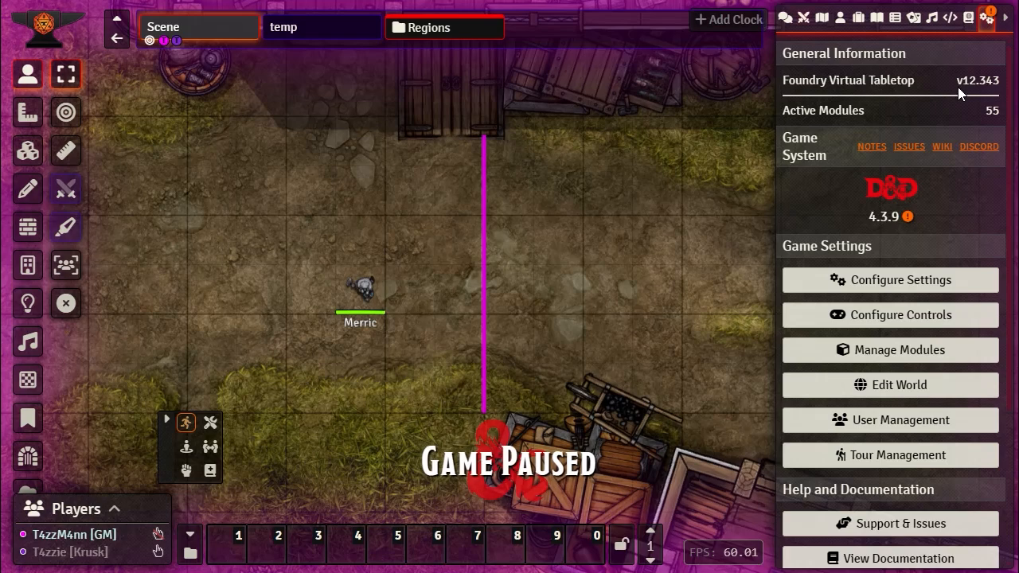
left_click(117, 19)
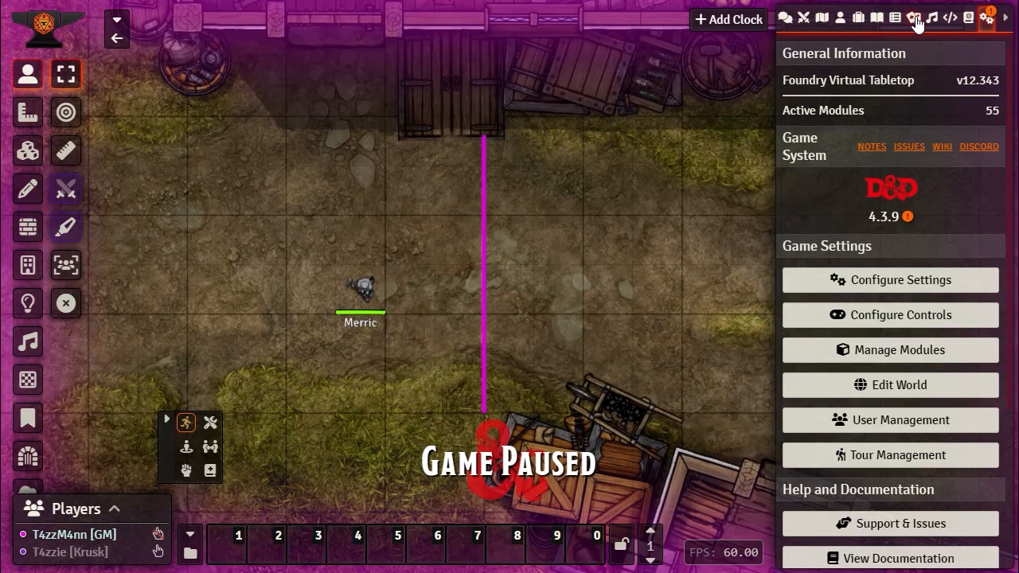
- Set the Global Progress Clocks panel offset to 20 and save the changes
left_click(890, 284)
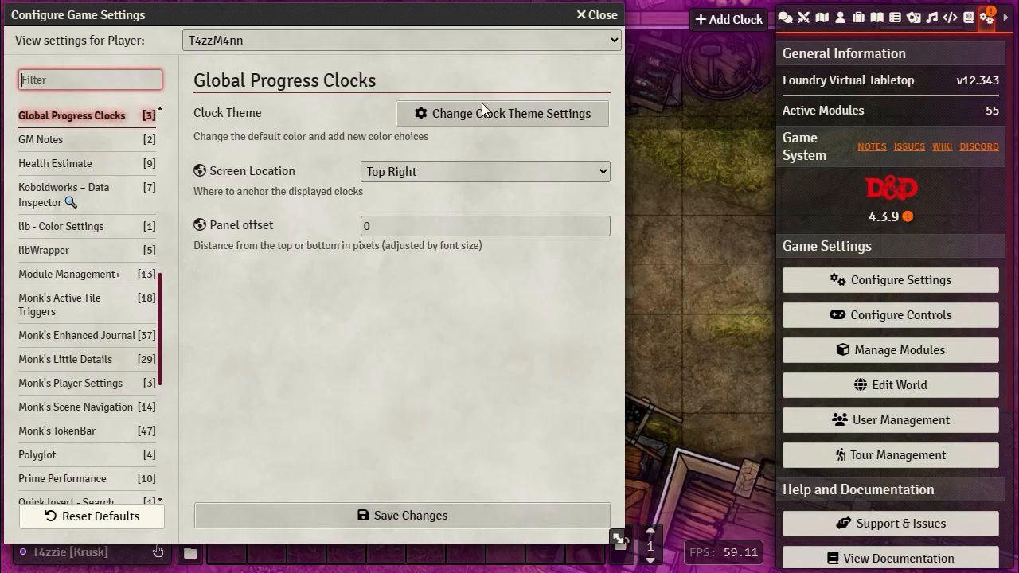
left_click_drag(412, 225, 221, 229)
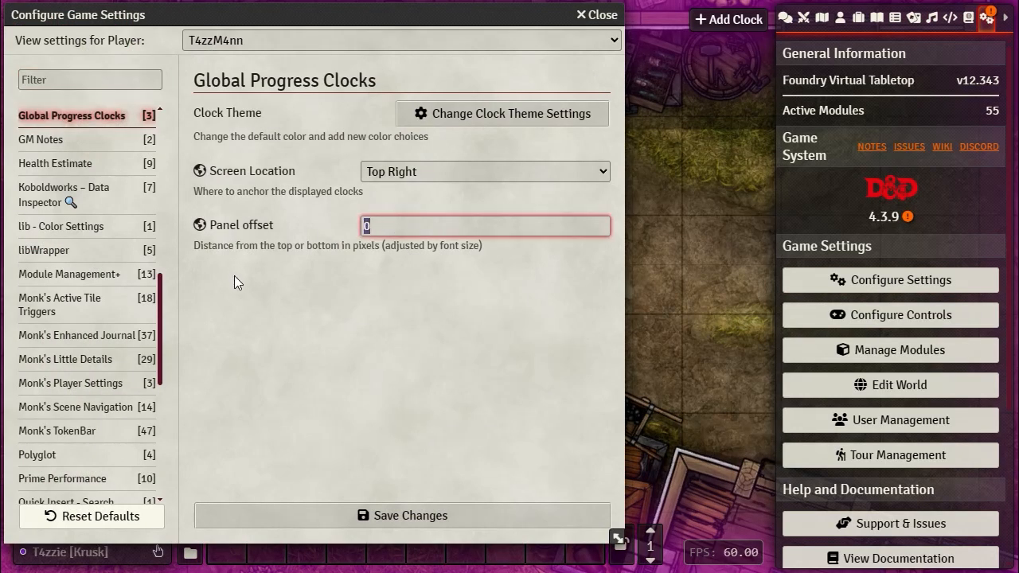
type("20")
left_click(423, 521)
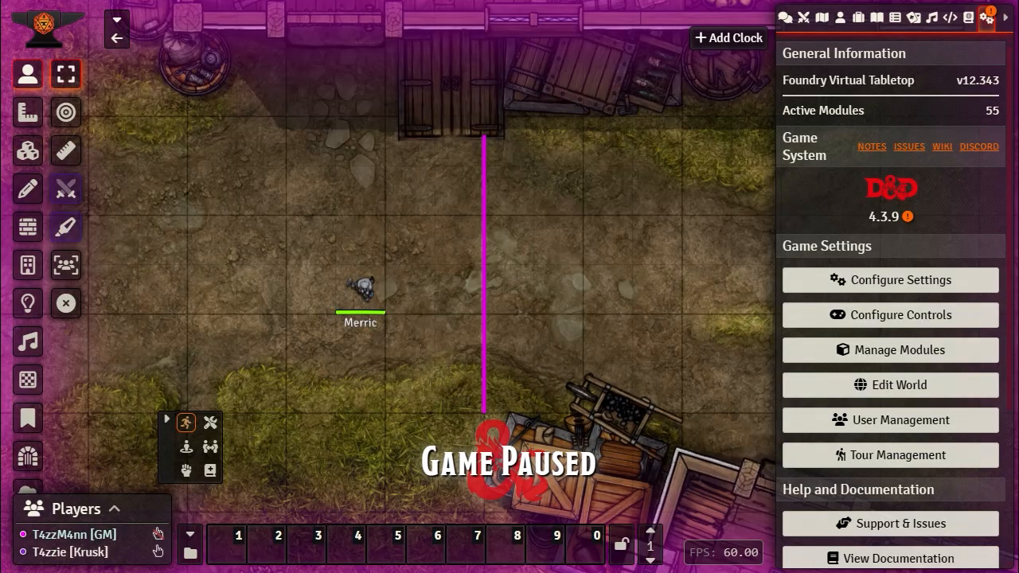
- Start a new progress clock and name it "Timer to the end!!!"
left_click(724, 38)
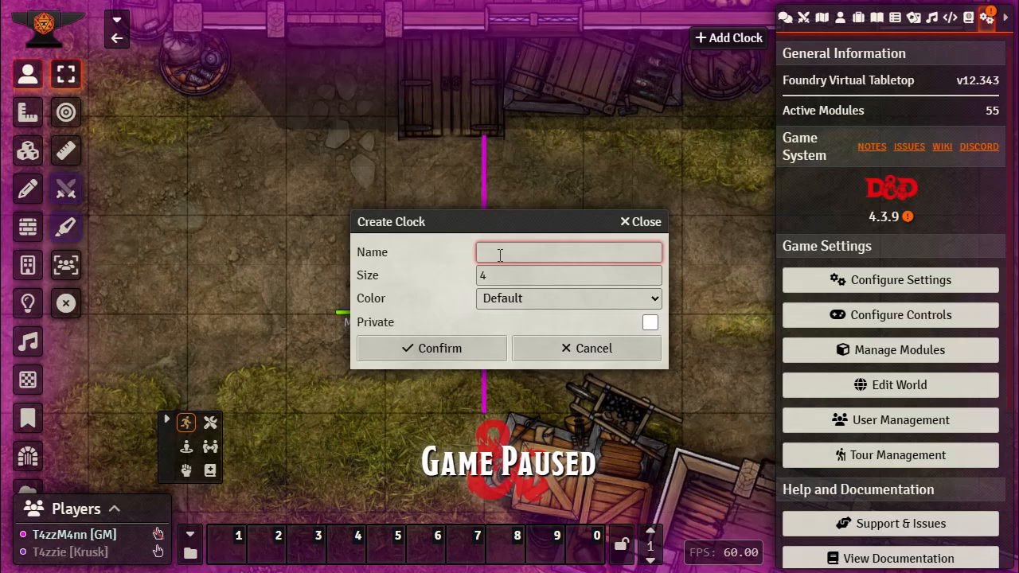
type("er")
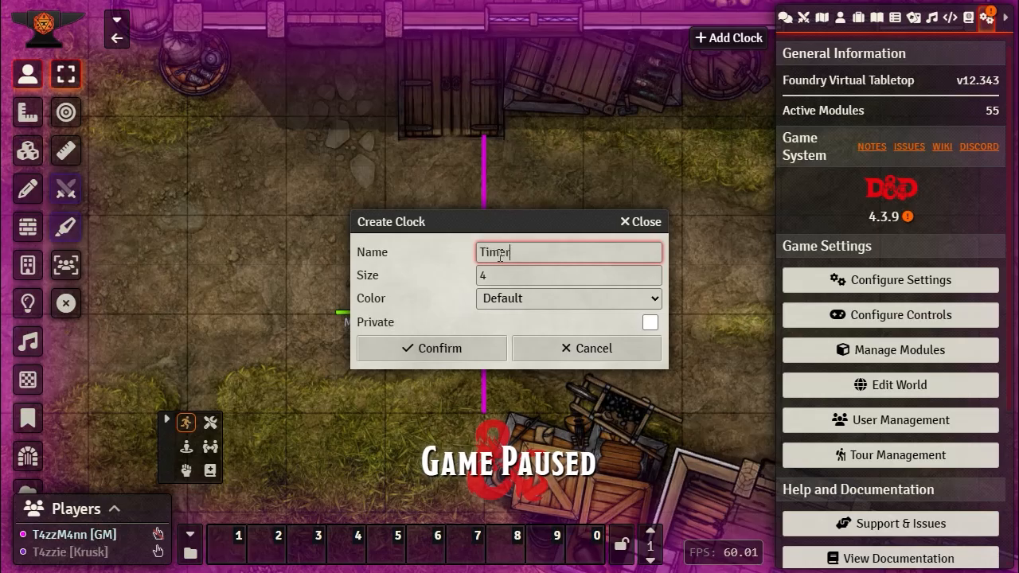
type(" to the ")
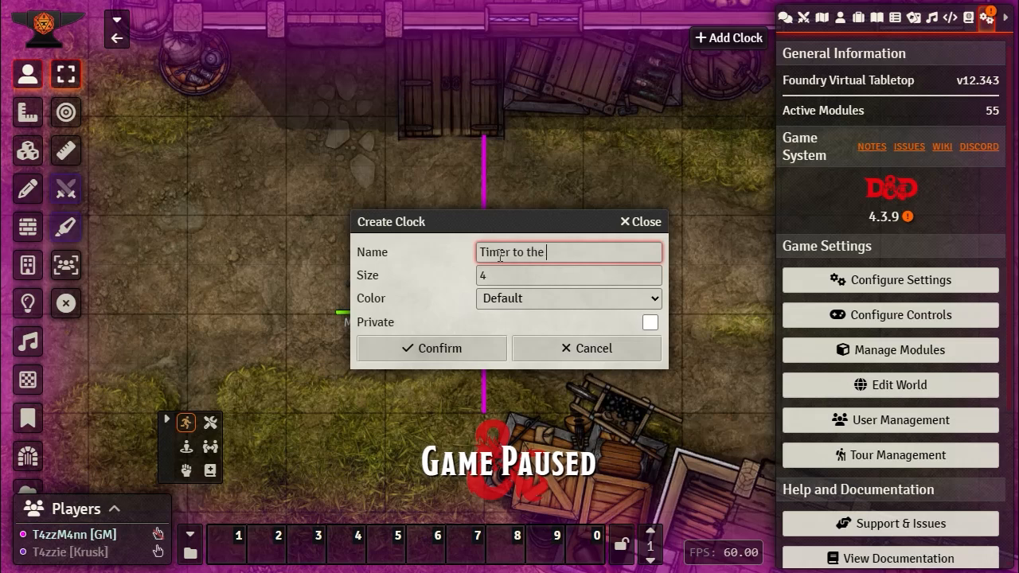
type("end!!!")
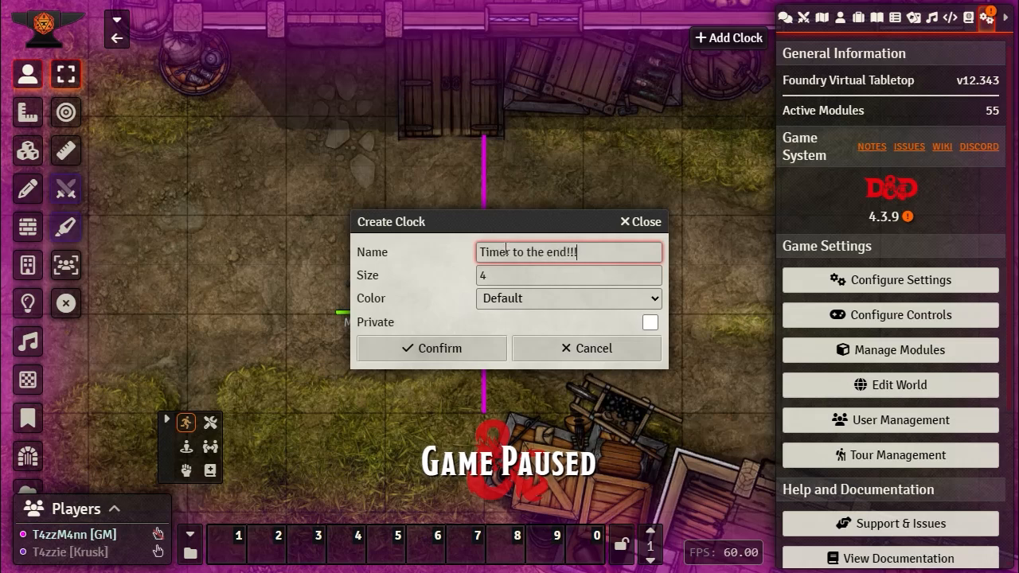
- Set the new clock's size to 9
left_click_drag(509, 275, 382, 276)
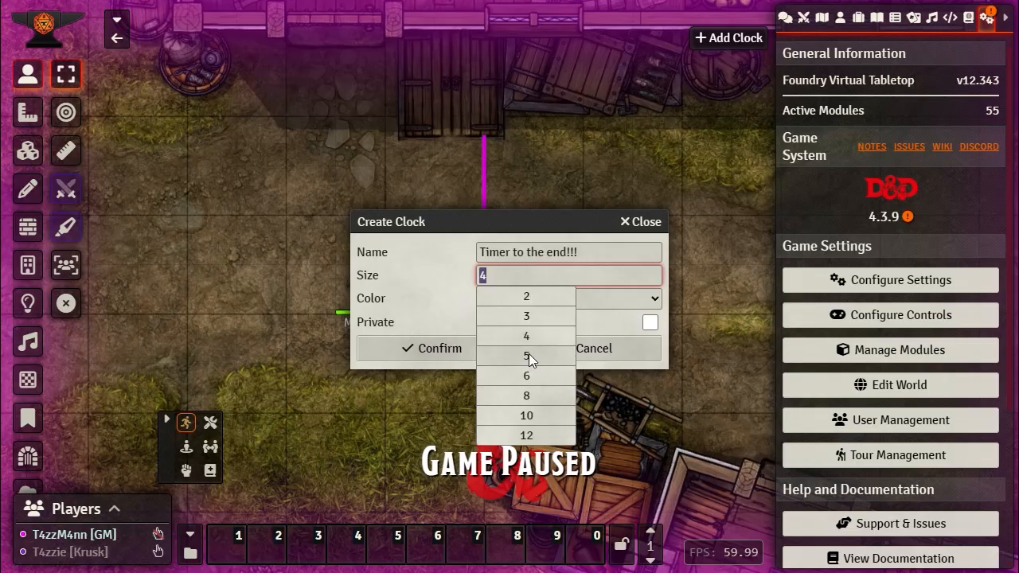
left_click(419, 297)
double_click(492, 274)
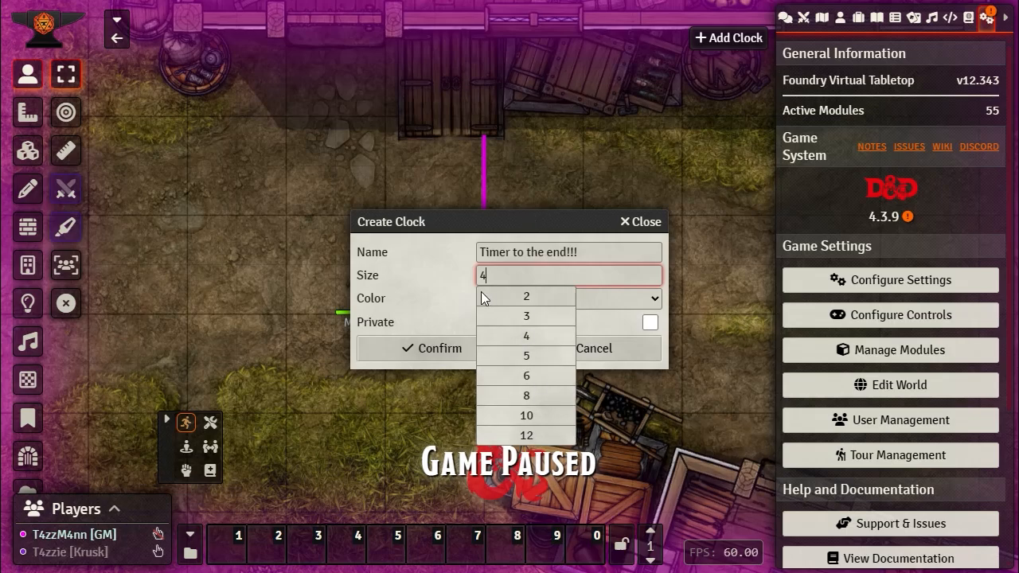
left_click_drag(509, 273, 436, 279)
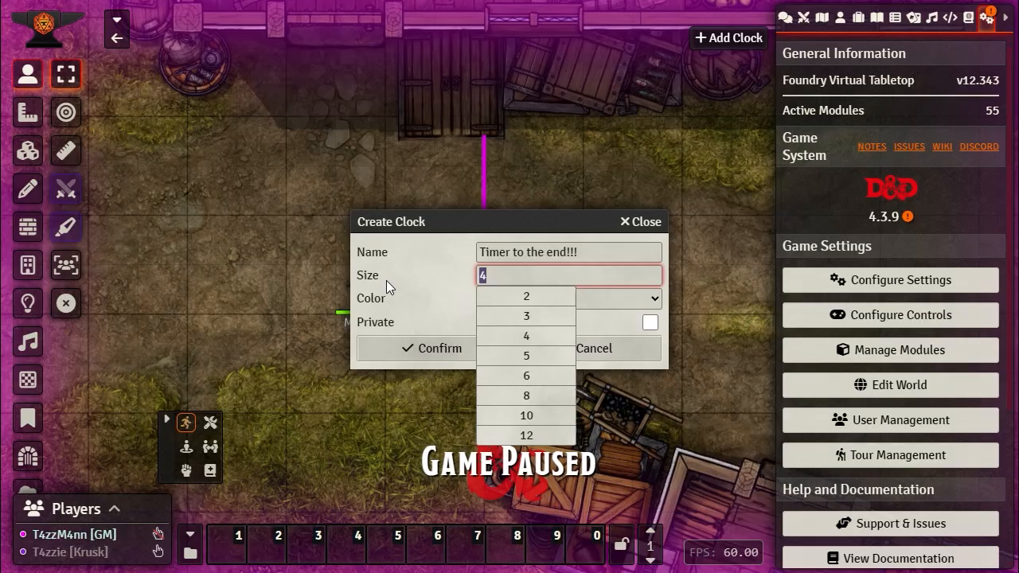
type("9")
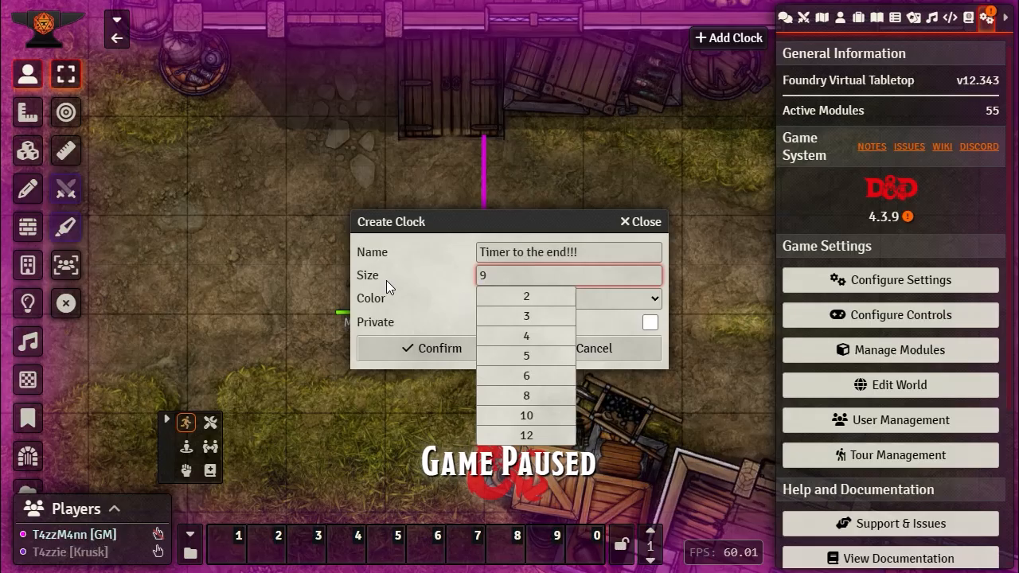
left_click(447, 295)
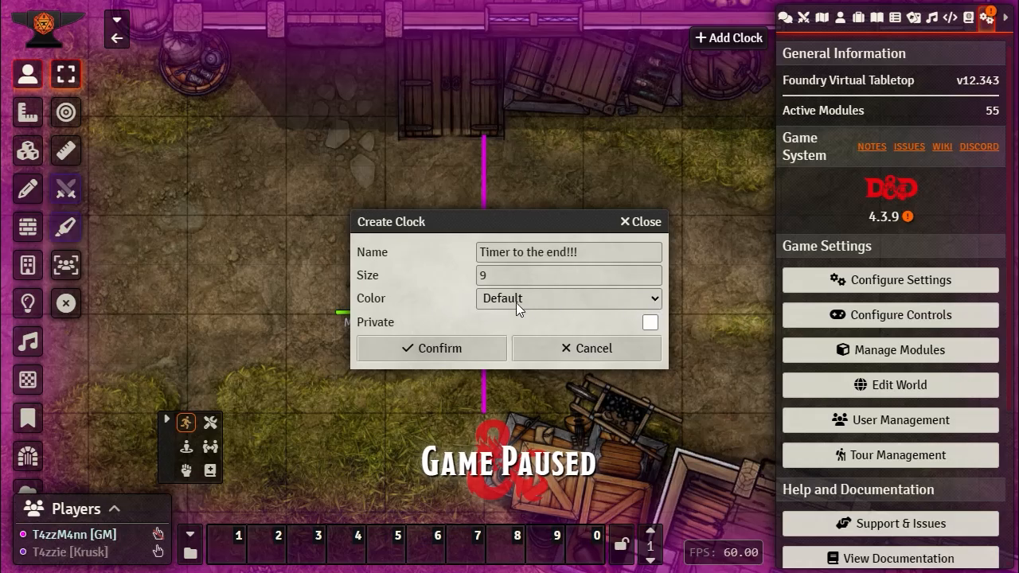
- Give the new clock the Teal color and confirm its creation
left_click(624, 297)
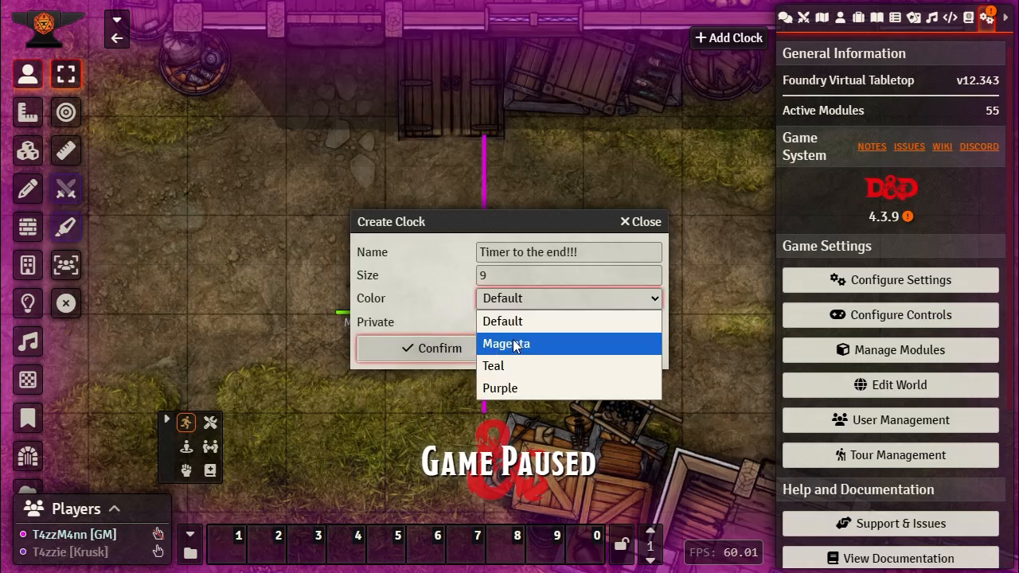
left_click(508, 366)
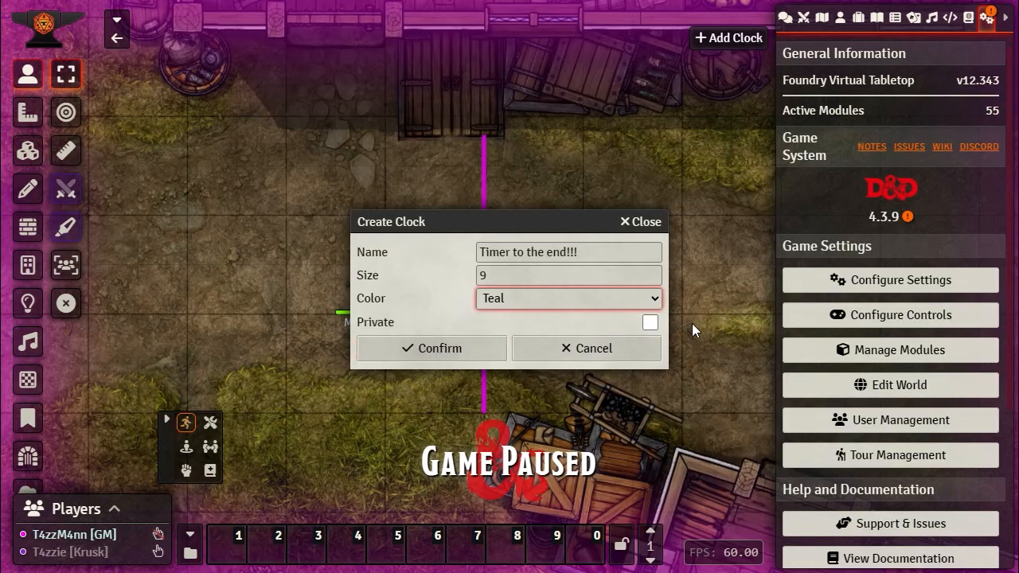
left_click(424, 352)
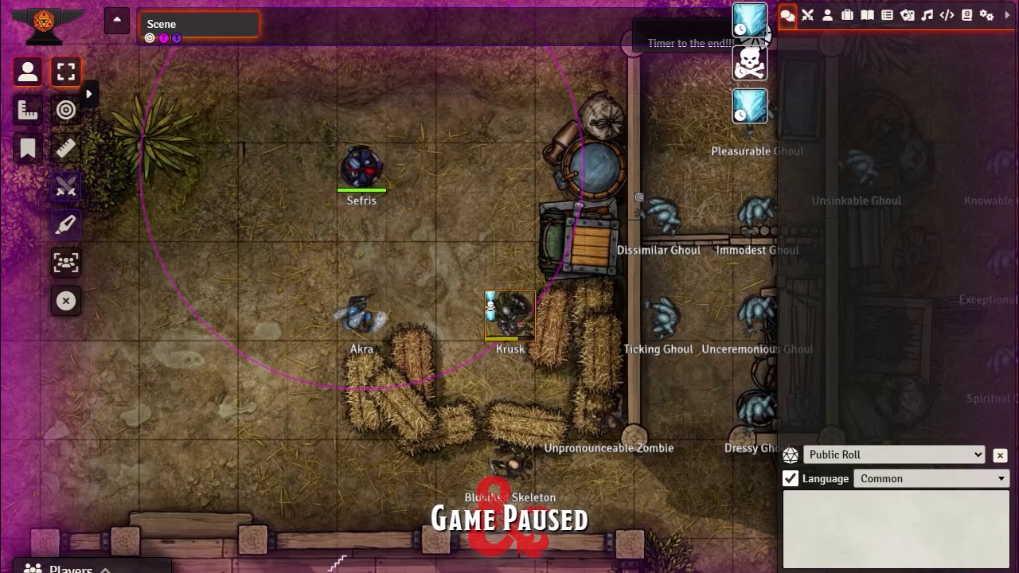
- In the player's game window, collapse the scene navigation bar and deselect the Krusk token
left_click_drag(767, 572, 767, 570)
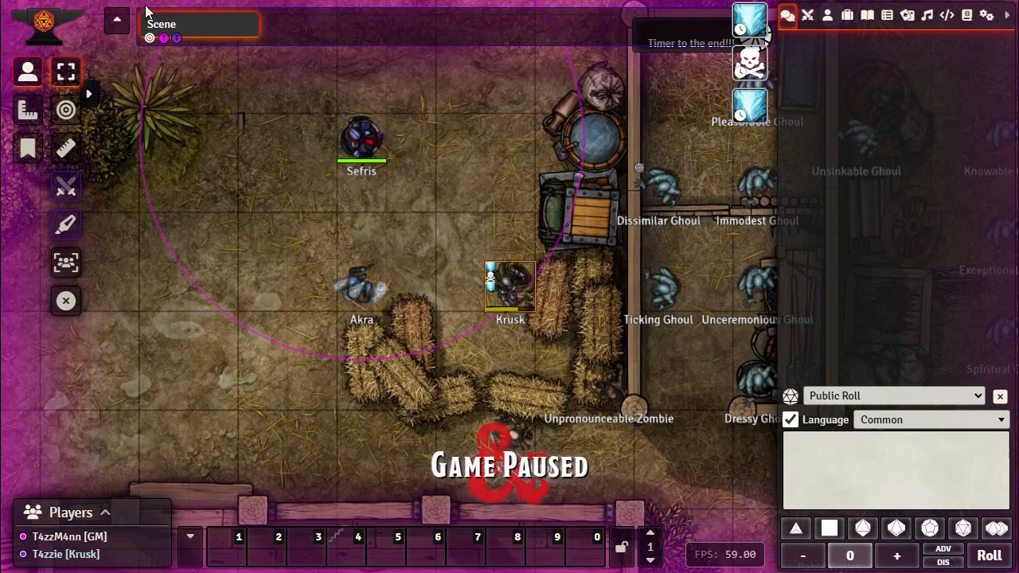
left_click(117, 20)
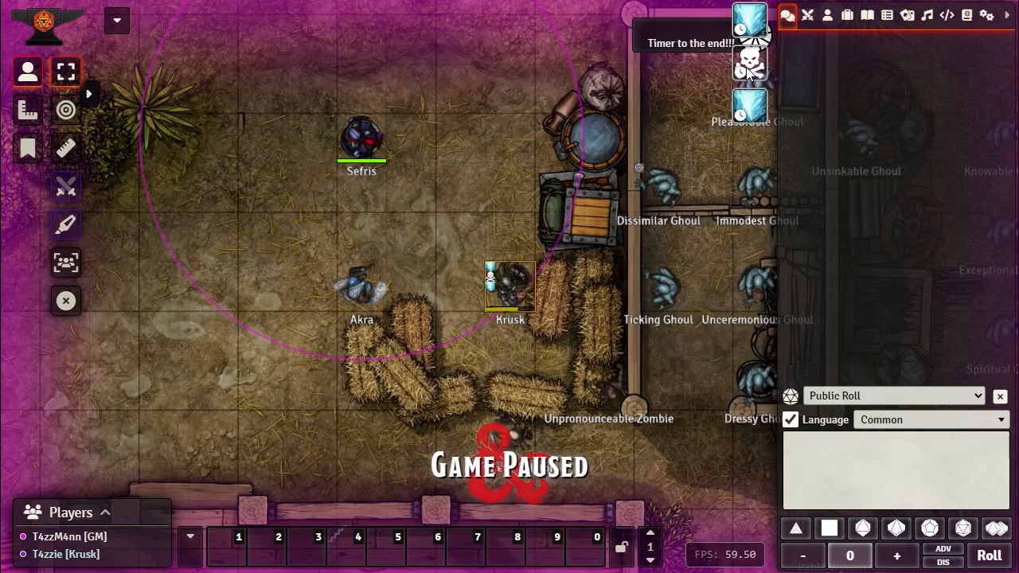
left_click(479, 128)
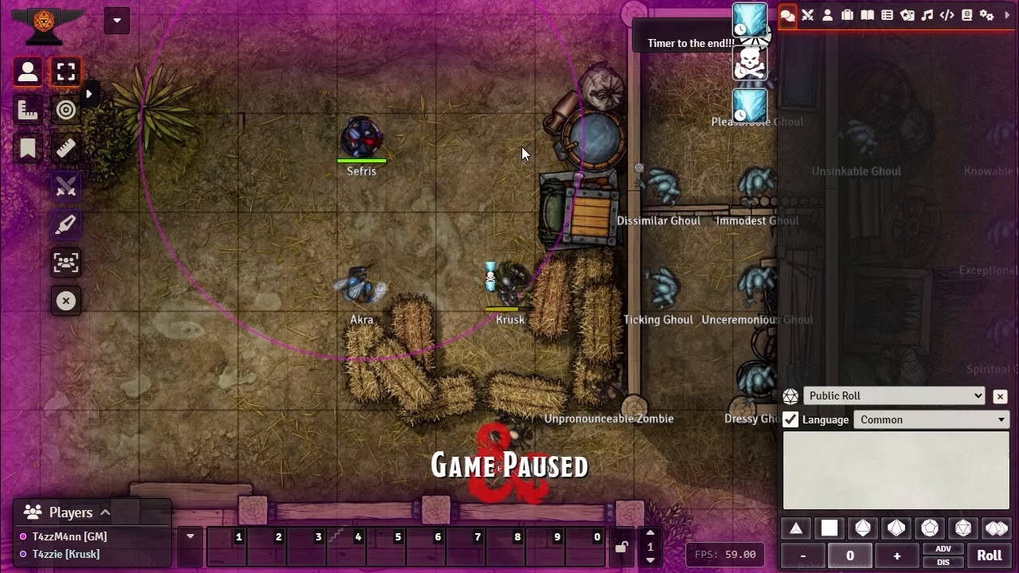
left_click_drag(461, 139, 506, 207)
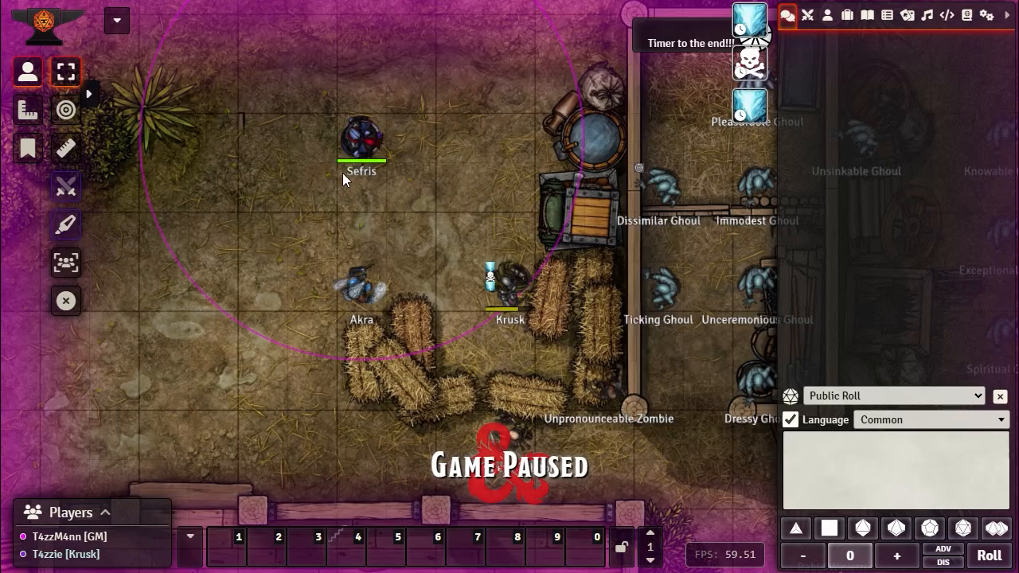
- Look through the Core options in the player's game settings and close the settings window
left_click(985, 17)
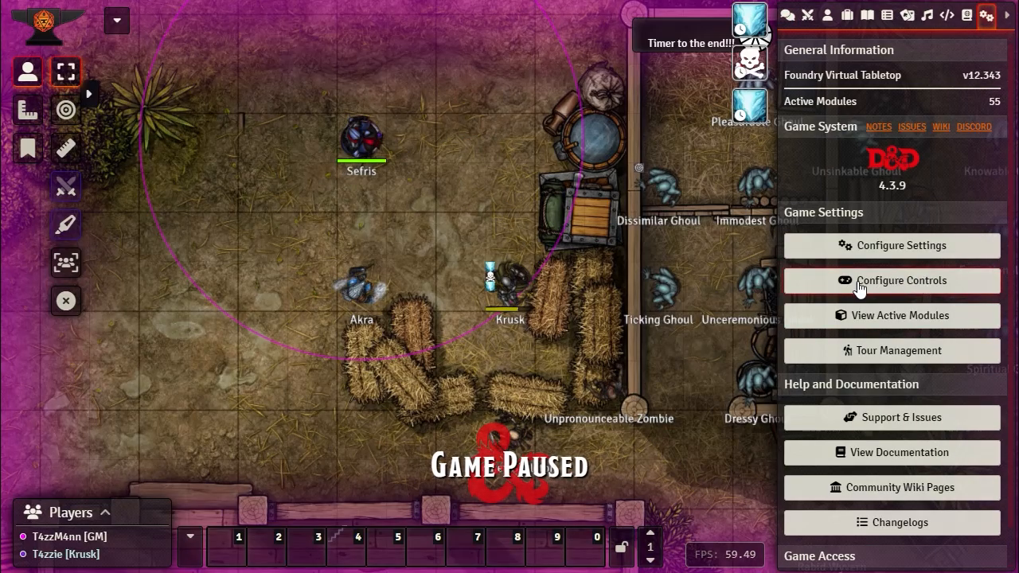
left_click(894, 244)
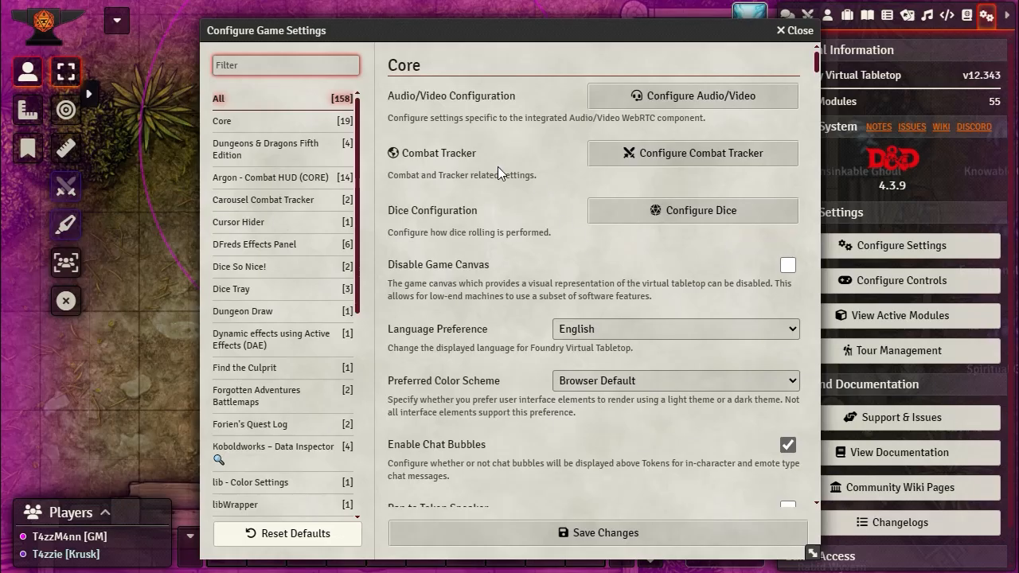
scroll(467, 234, "down", 3)
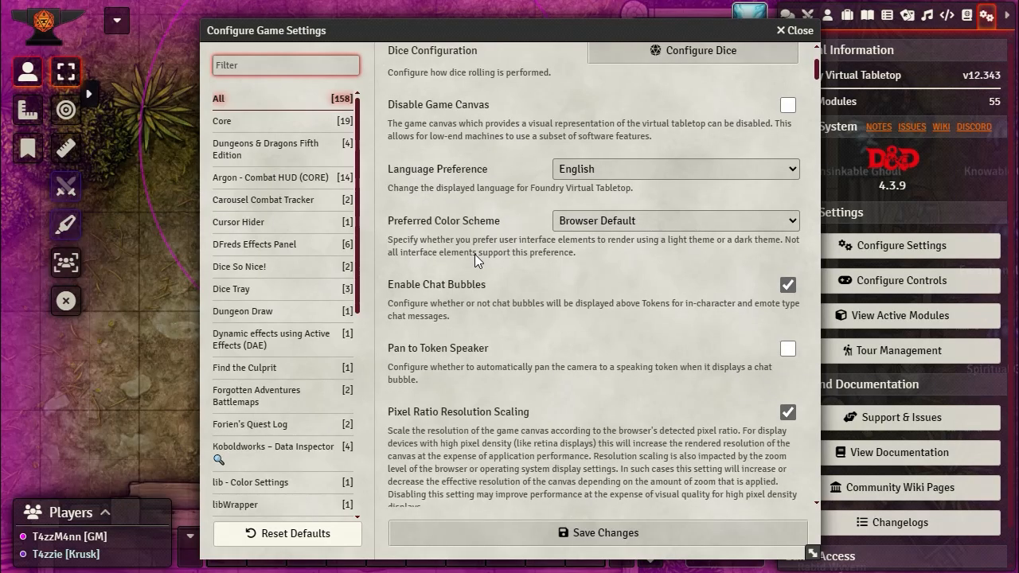
scroll(474, 254, "down", 2)
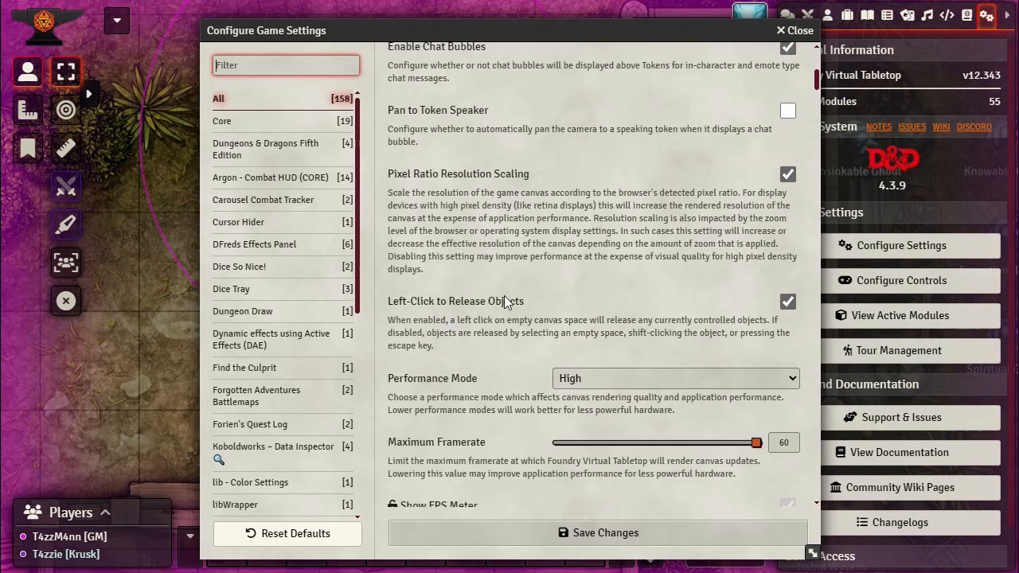
left_click(804, 32)
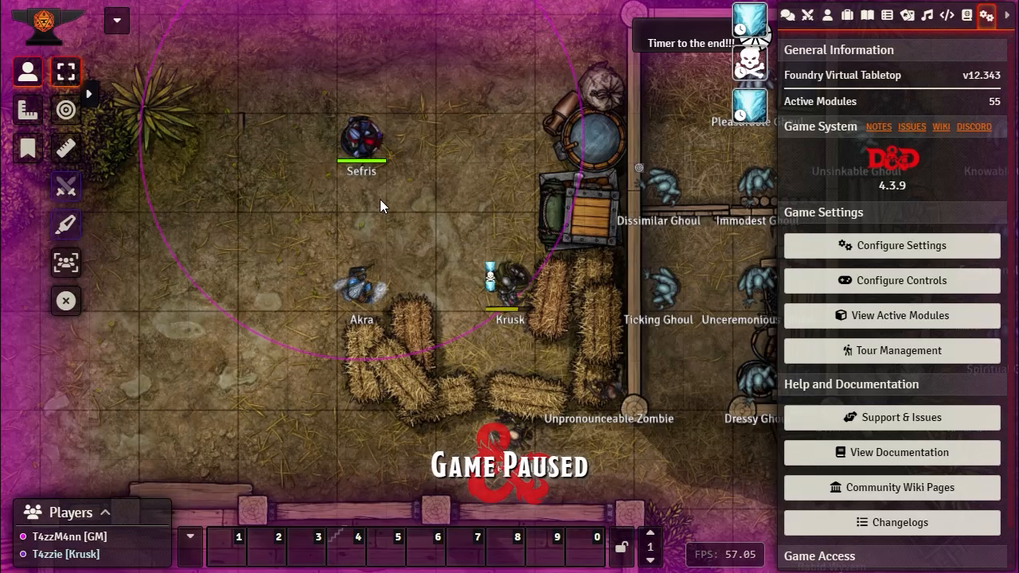
- Select the Merric token in the player's view and remove its Rage effect
left_click_drag(422, 187, 409, 234)
left_click_drag(431, 148, 480, 252)
left_click(510, 291)
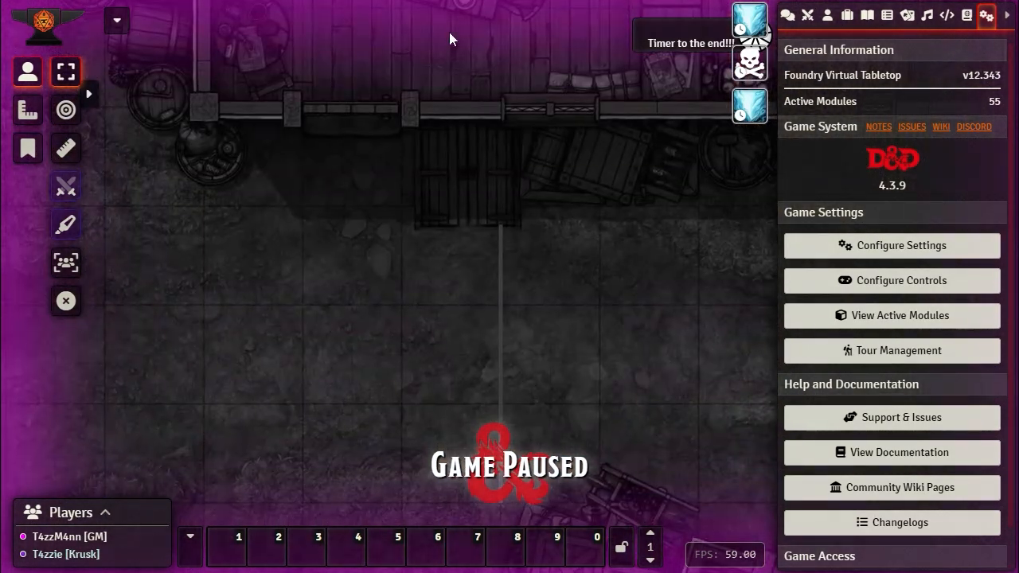
left_click(390, 387)
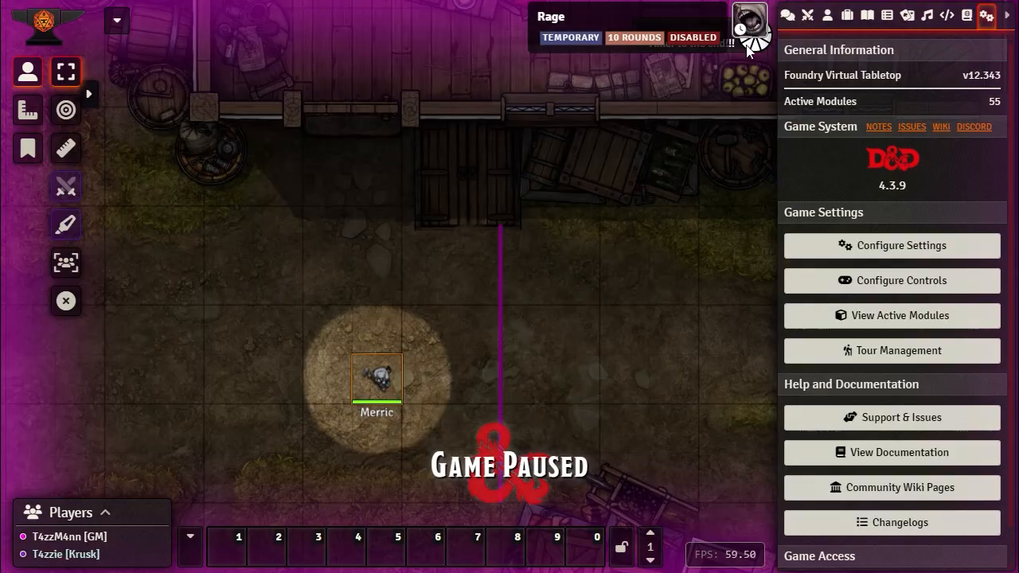
right_click(749, 22)
left_click(557, 88)
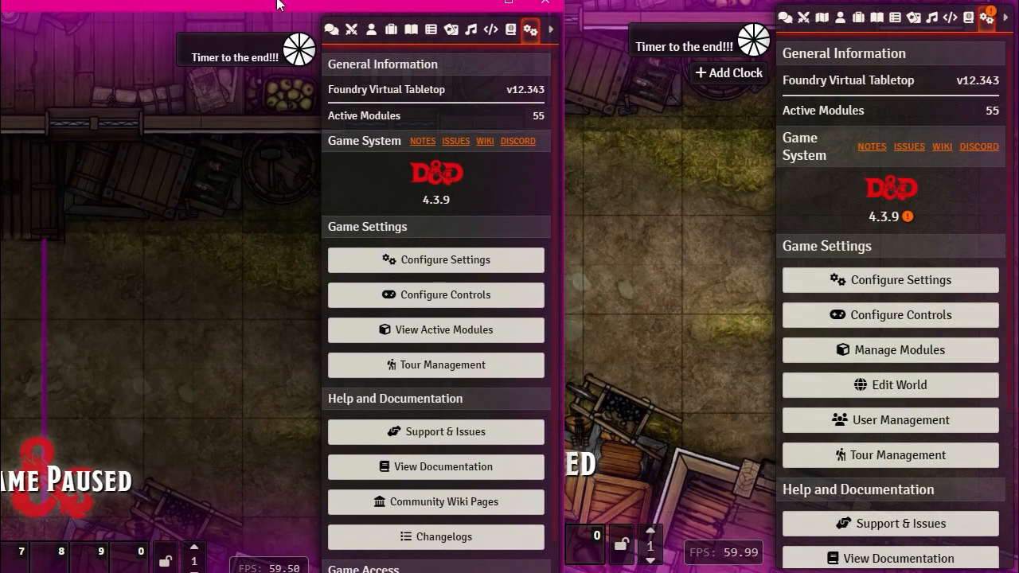
- Arrange the GM and player windows side by side with the clock showing in both
left_click_drag(277, 4, 366, 0)
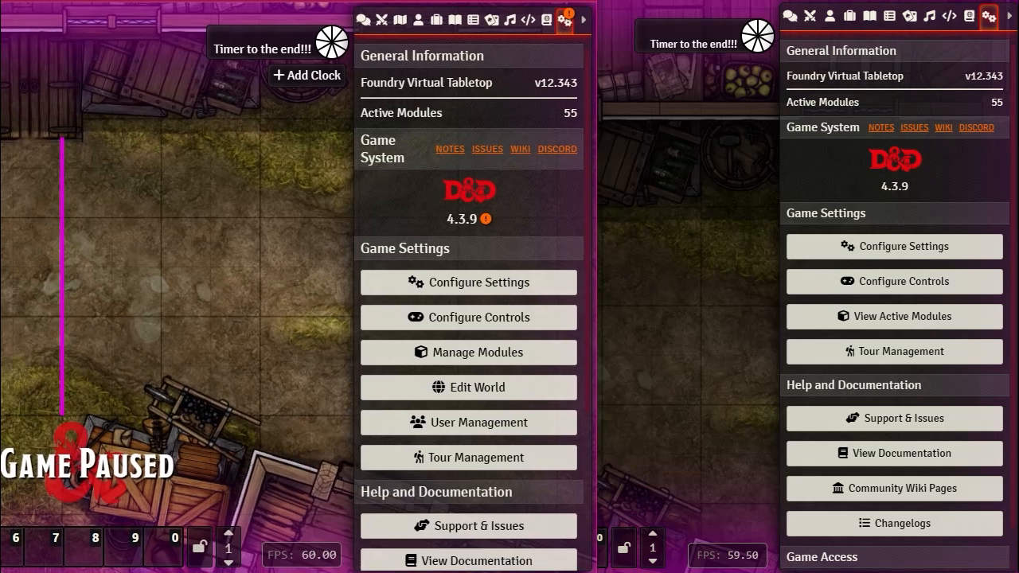
- Advance the "Timer to the end!!!" clock to two filled segments in the GM view
mouse_move(327, 48)
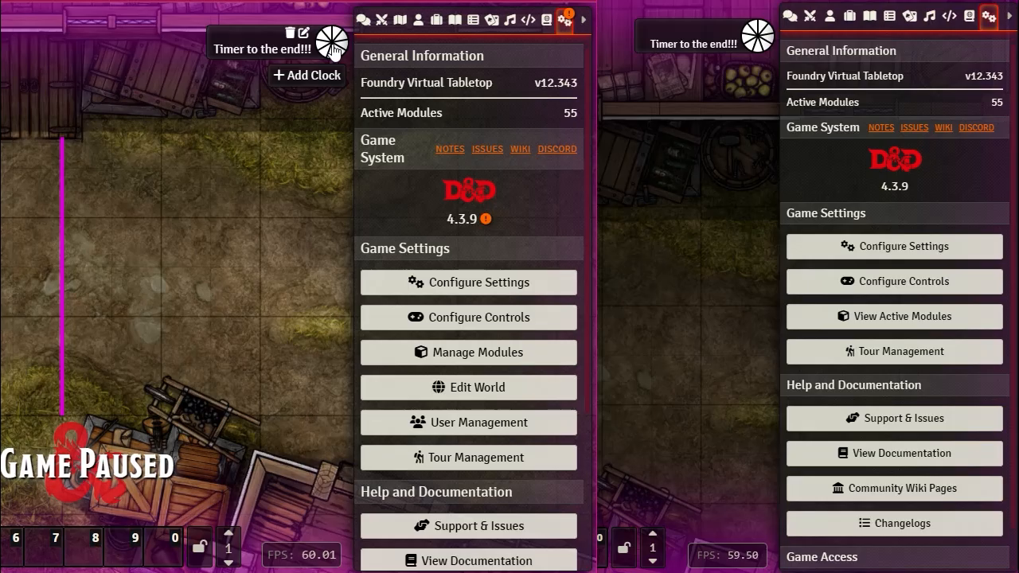
left_click(333, 48)
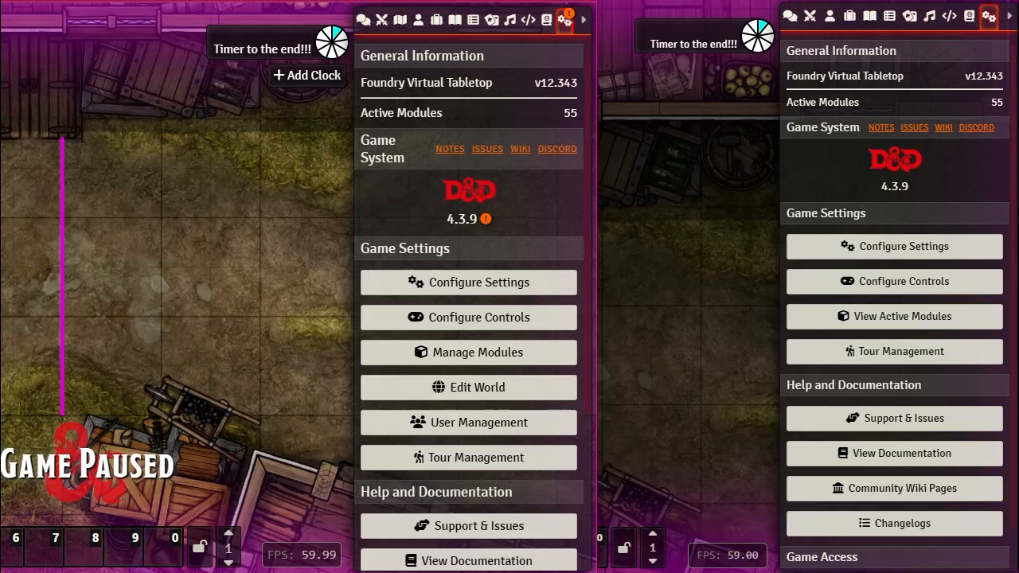
mouse_move(323, 41)
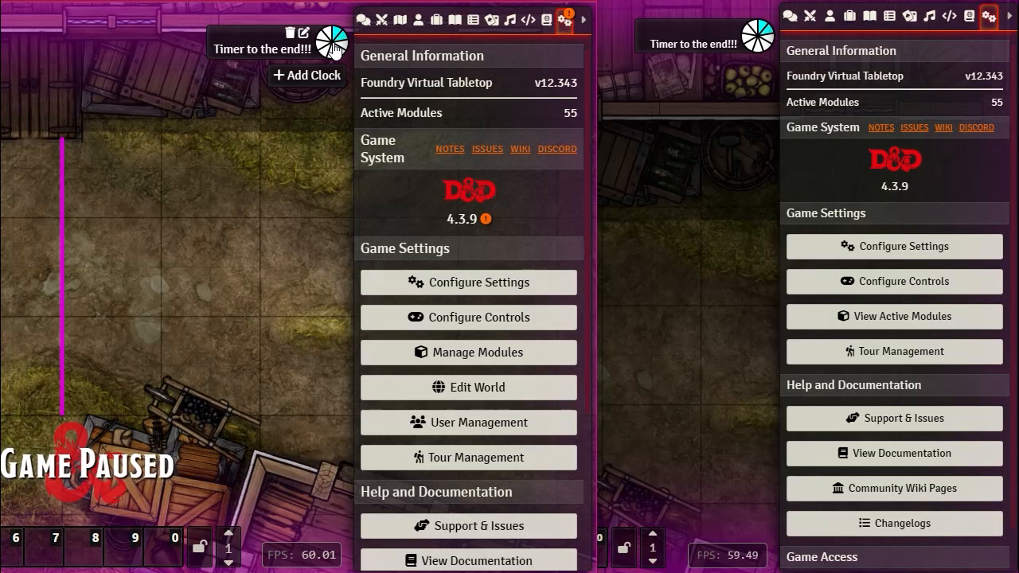
left_click(334, 47)
left_click(335, 47)
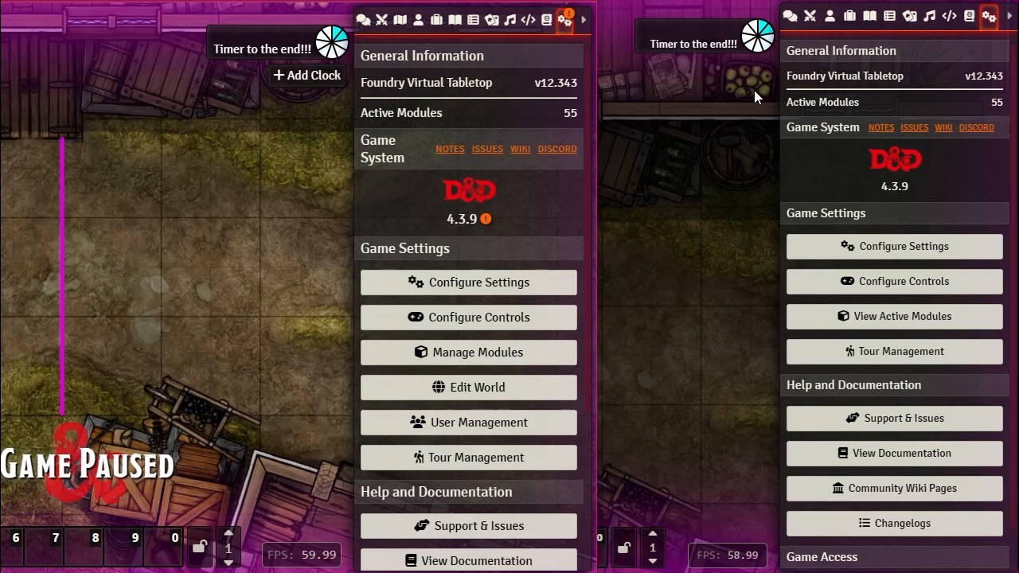
- Edit the "Timer to the end!!!" clock so it has 5 segments in total, and confirm the change
mouse_move(250, 51)
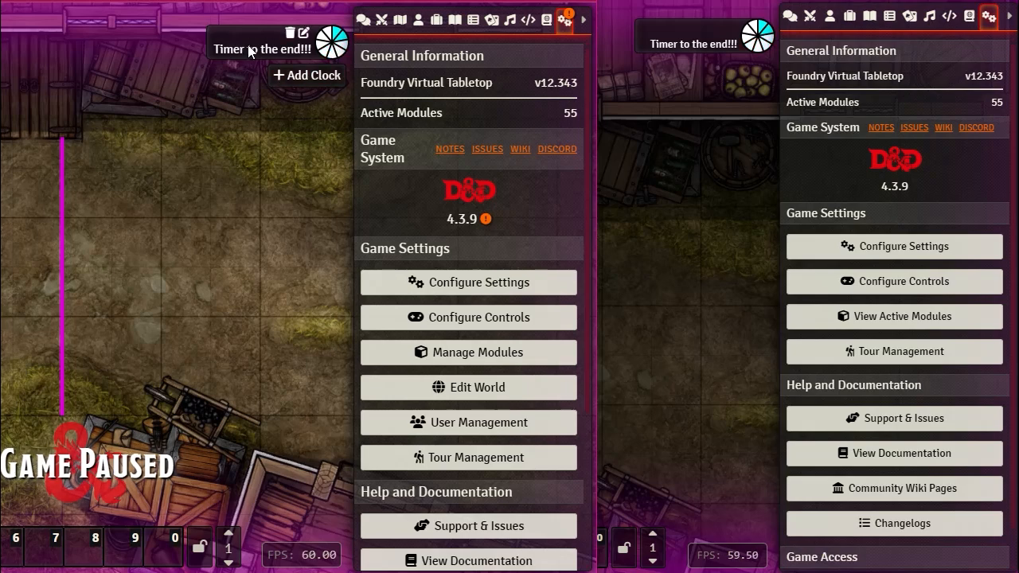
left_click(304, 36)
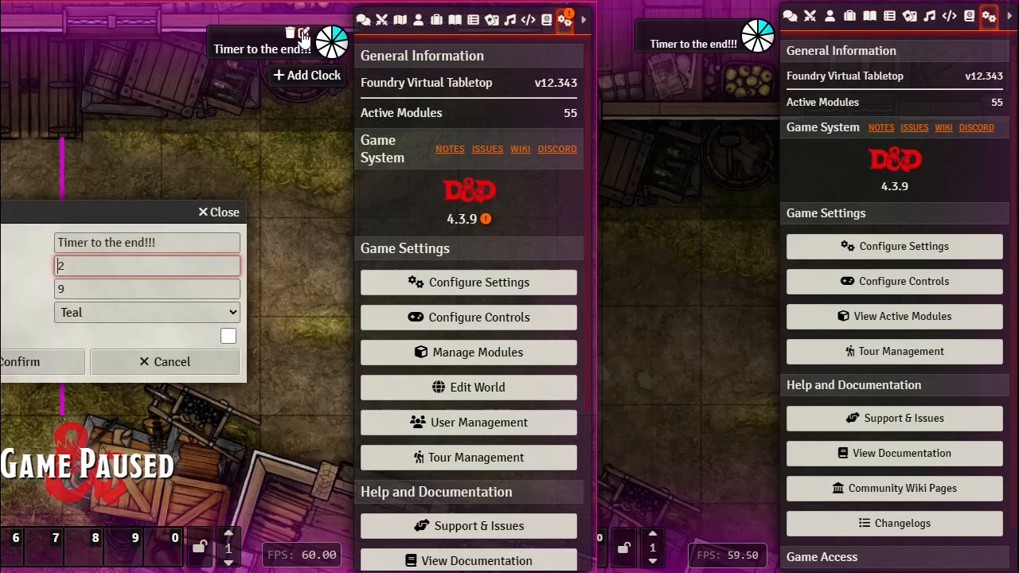
left_click(77, 289)
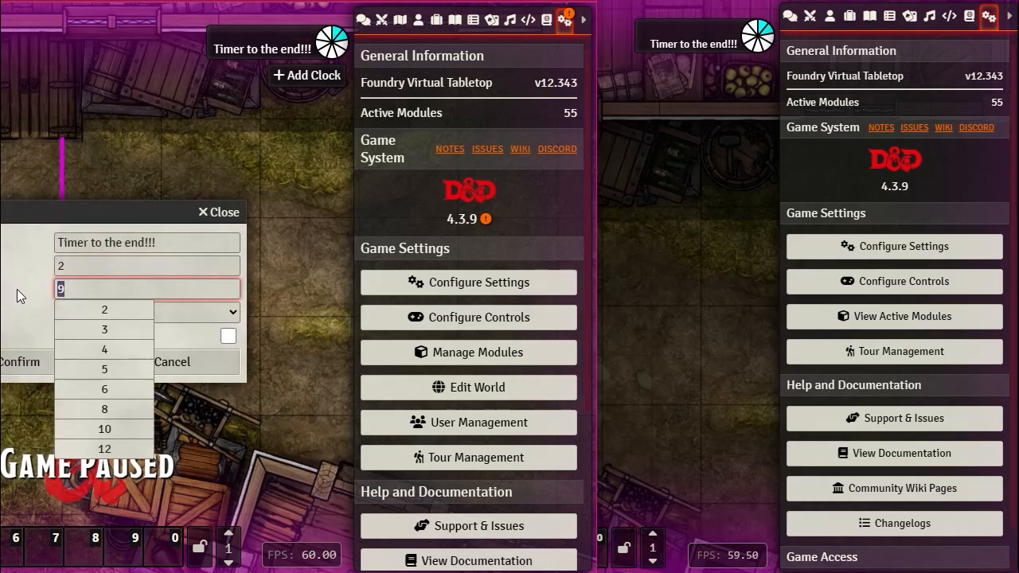
type("5")
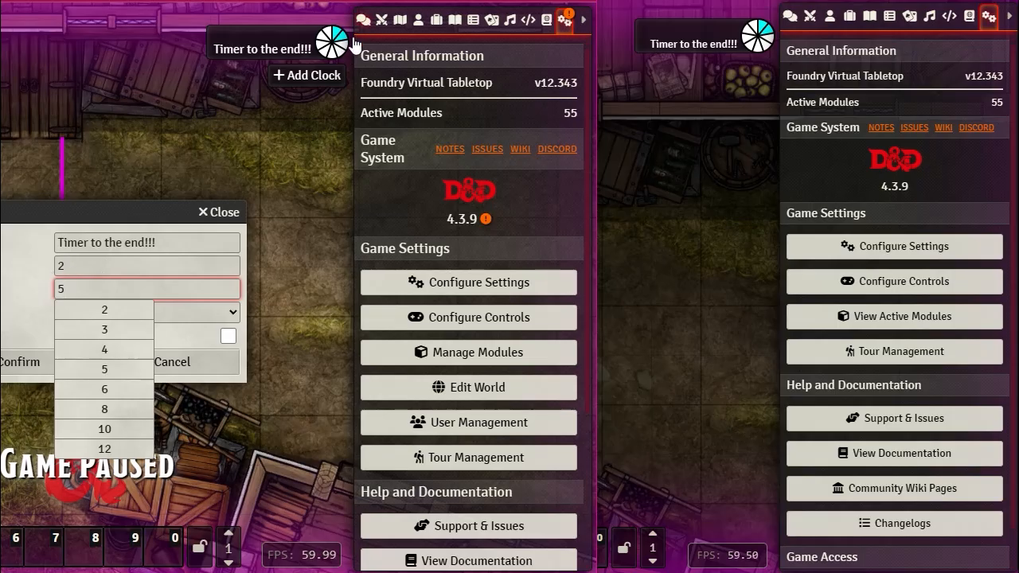
left_click(20, 311)
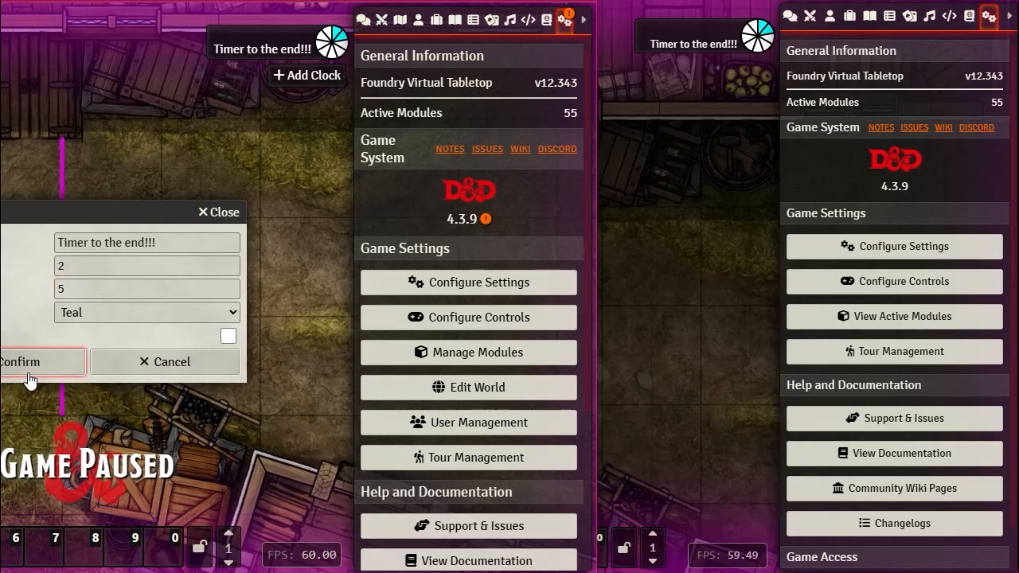
left_click(32, 364)
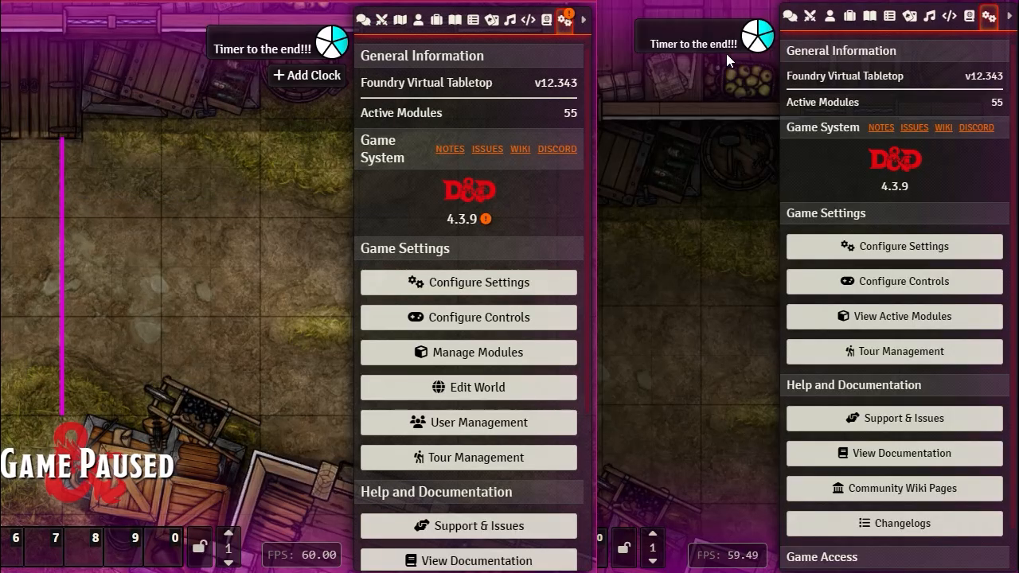
- Add a clock named "Rez" with 5 segments and the Default colour, hidden from the players
left_click(308, 77)
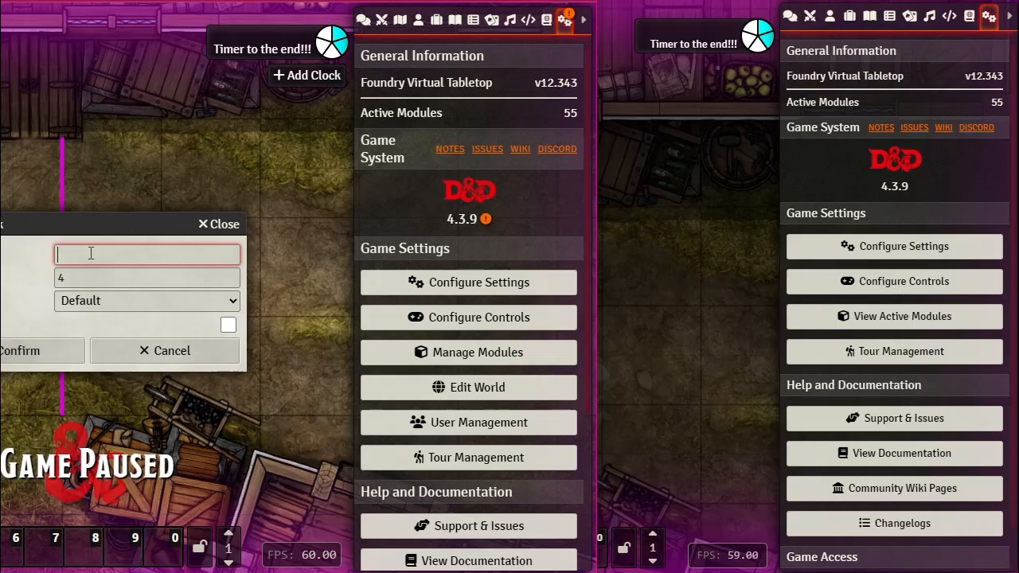
type("Rez")
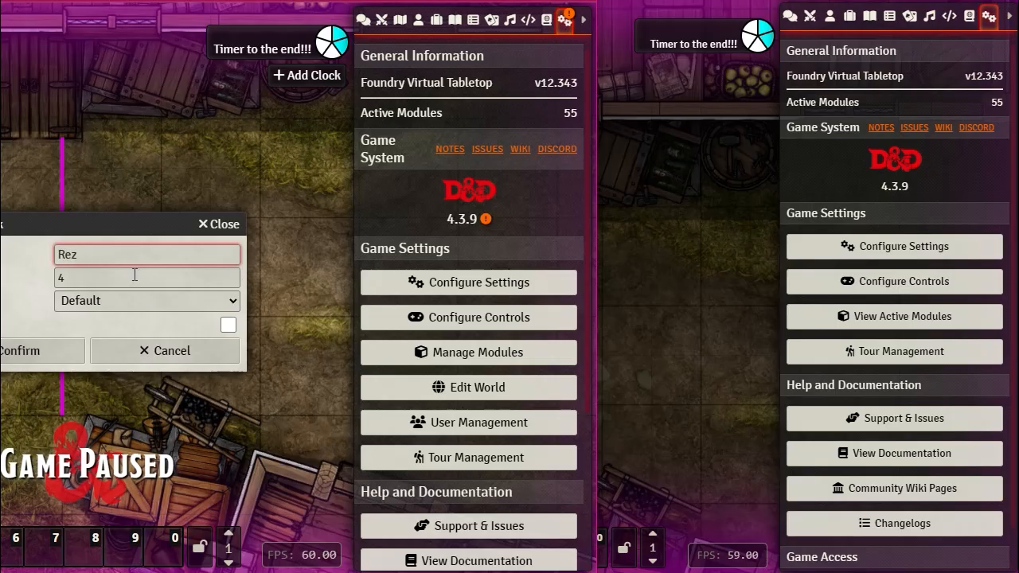
left_click(93, 277)
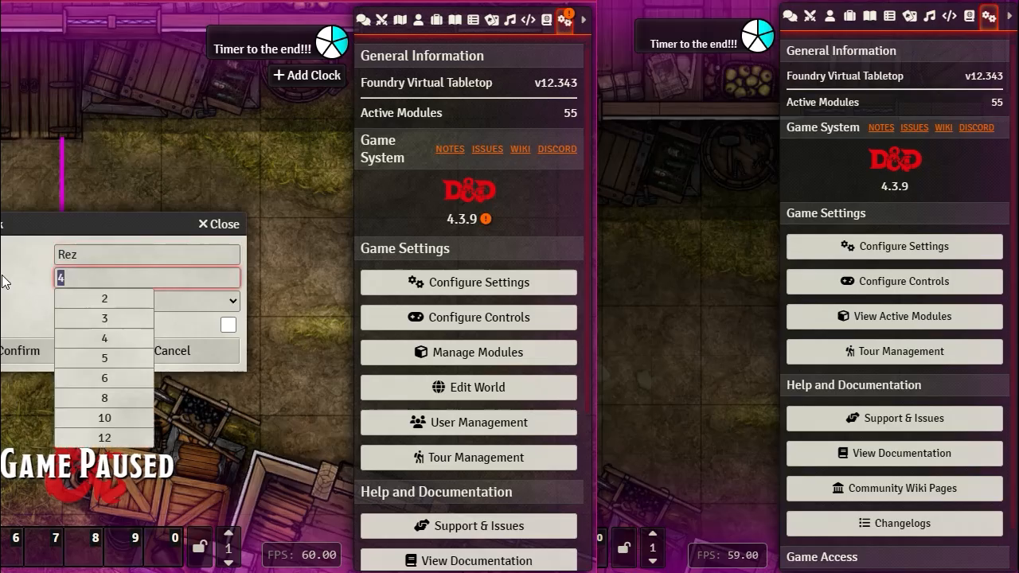
left_click(104, 358)
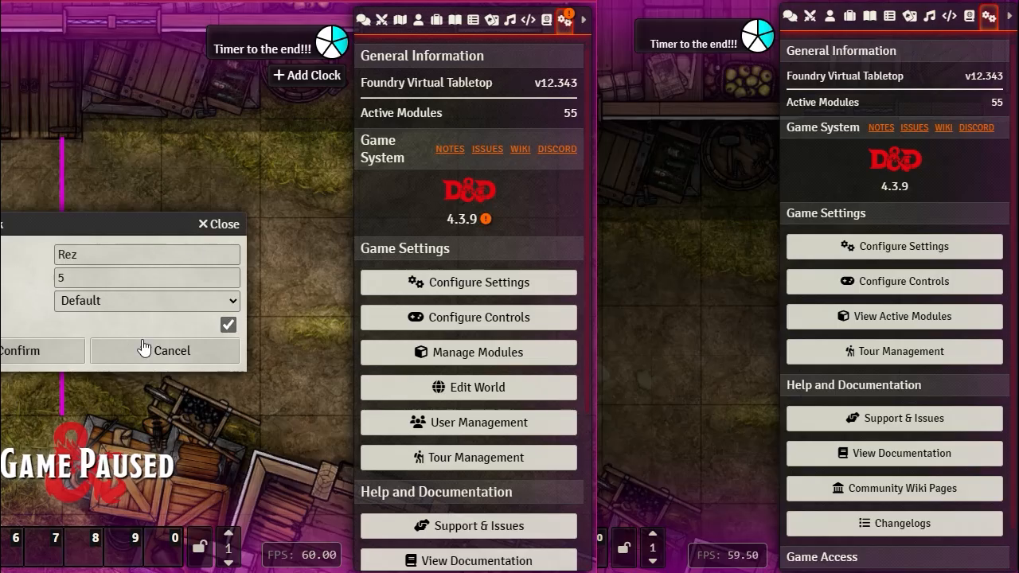
left_click(105, 300)
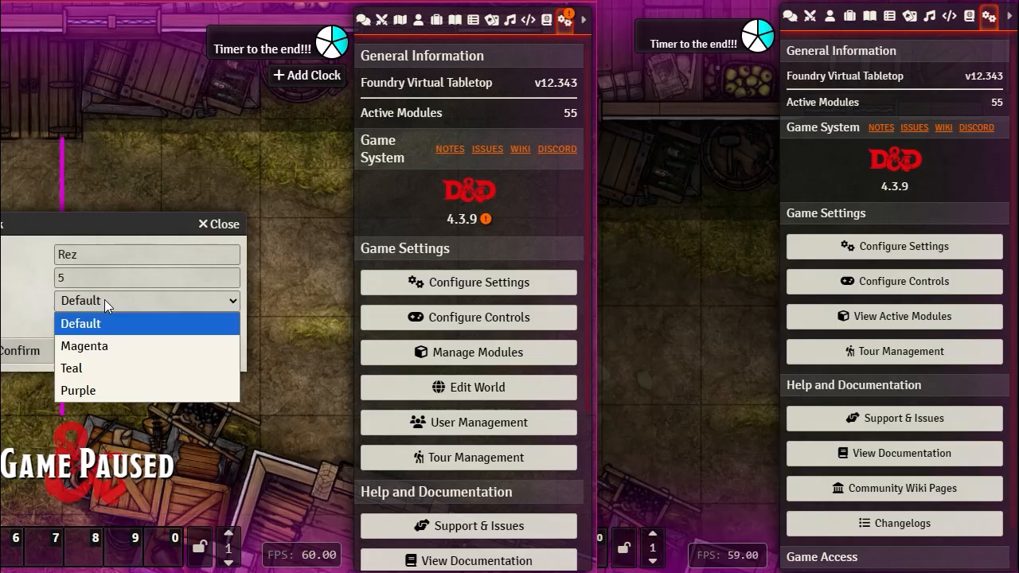
left_click(102, 345)
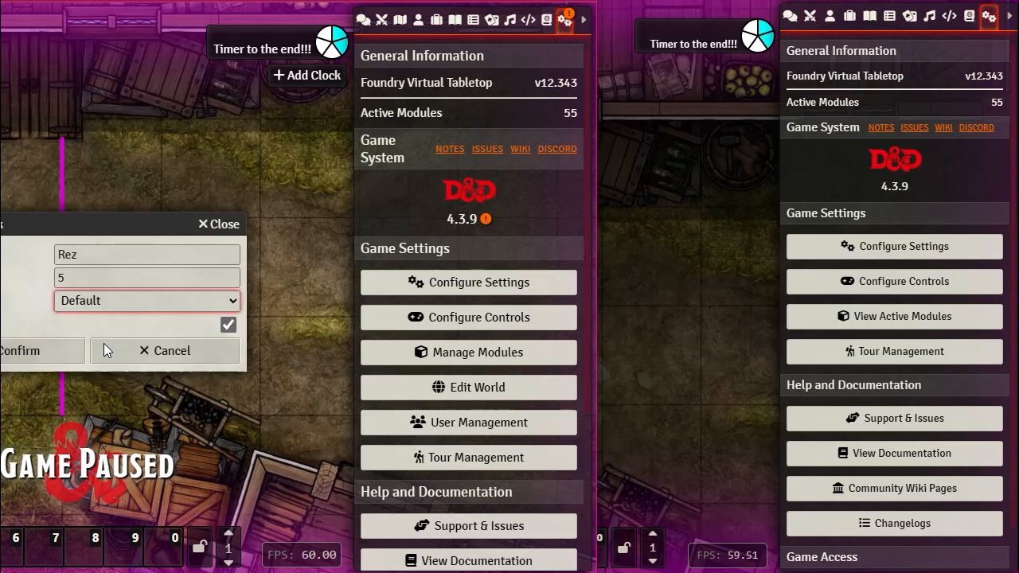
left_click(23, 356)
- Advance the hidden Rez clock to two filled segments and fill more segments of the "Timer to the end!!!" clock
mouse_move(295, 86)
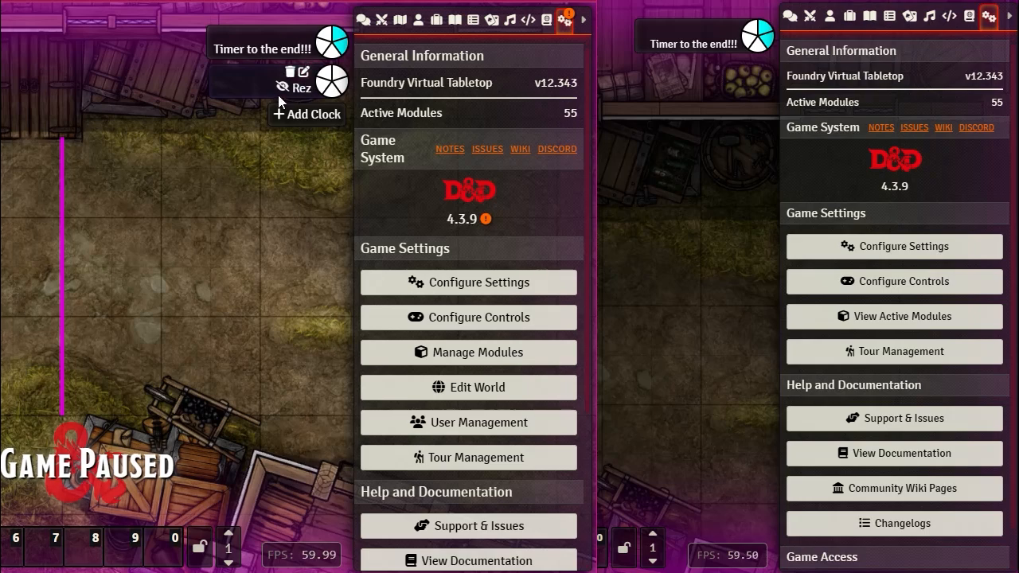
left_click(334, 91)
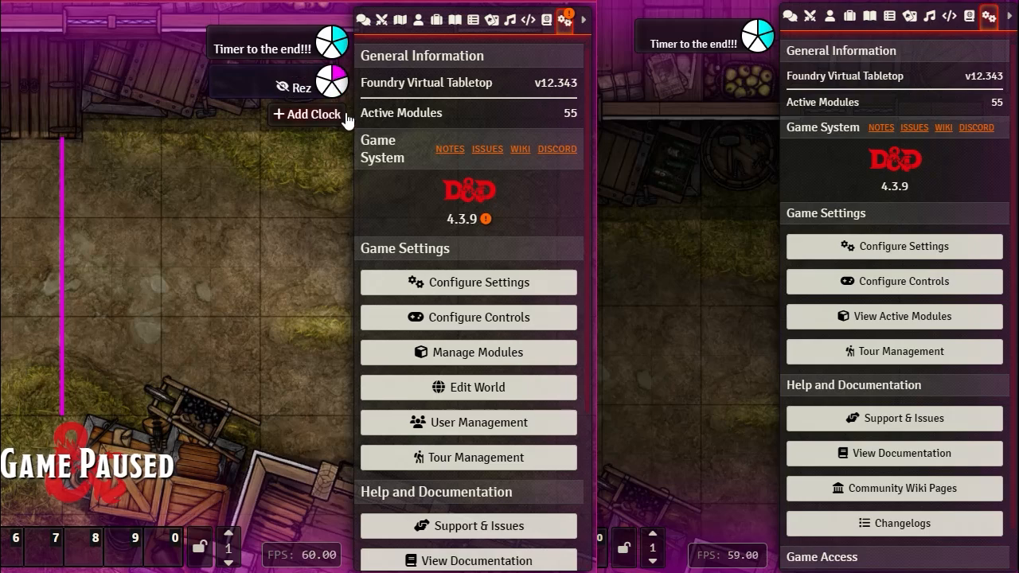
left_click(335, 89)
left_click(335, 46)
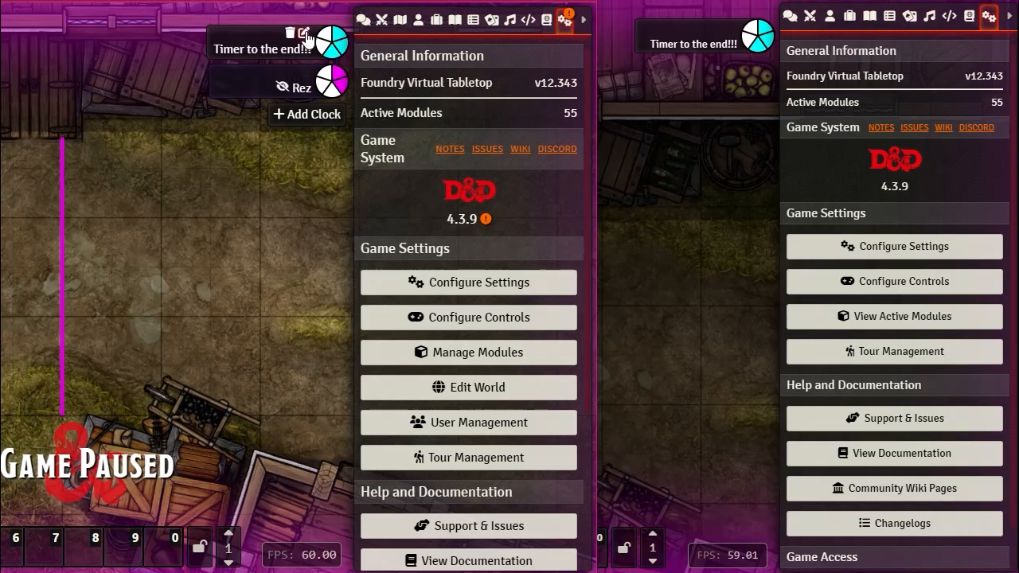
- Delete both the "Timer to the end!!!" and Rez clocks, confirming each deletion
left_click(289, 72)
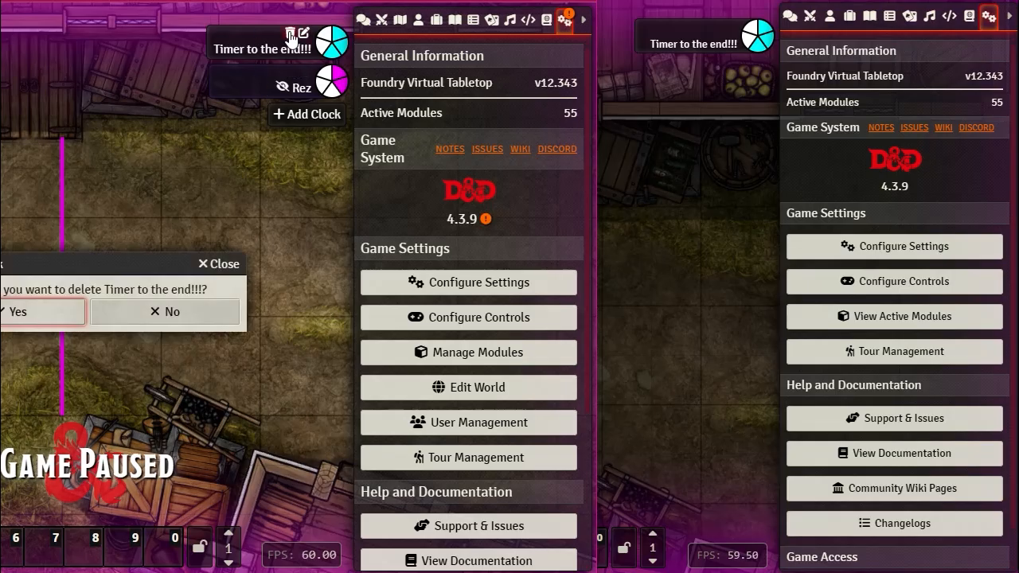
left_click(49, 330)
left_click(290, 33)
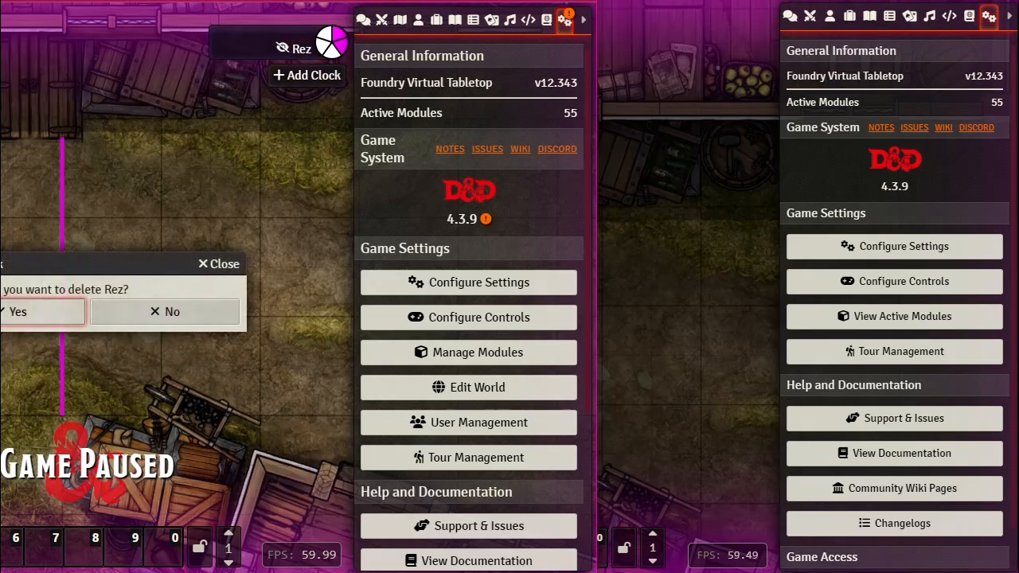
left_click(18, 311)
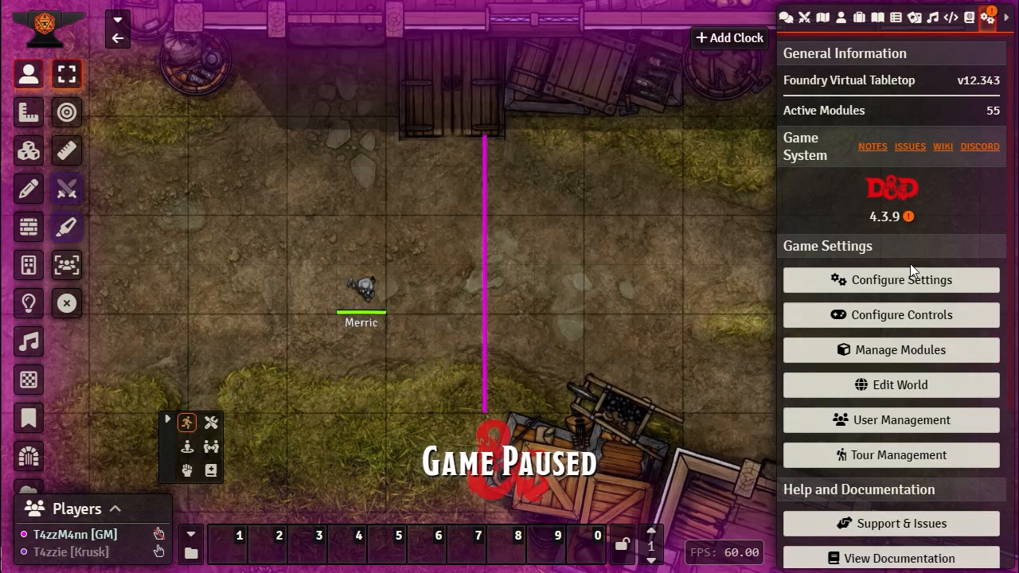
- Open the D&D - Easy Reference module's options in the GM's game settings
left_click(904, 289)
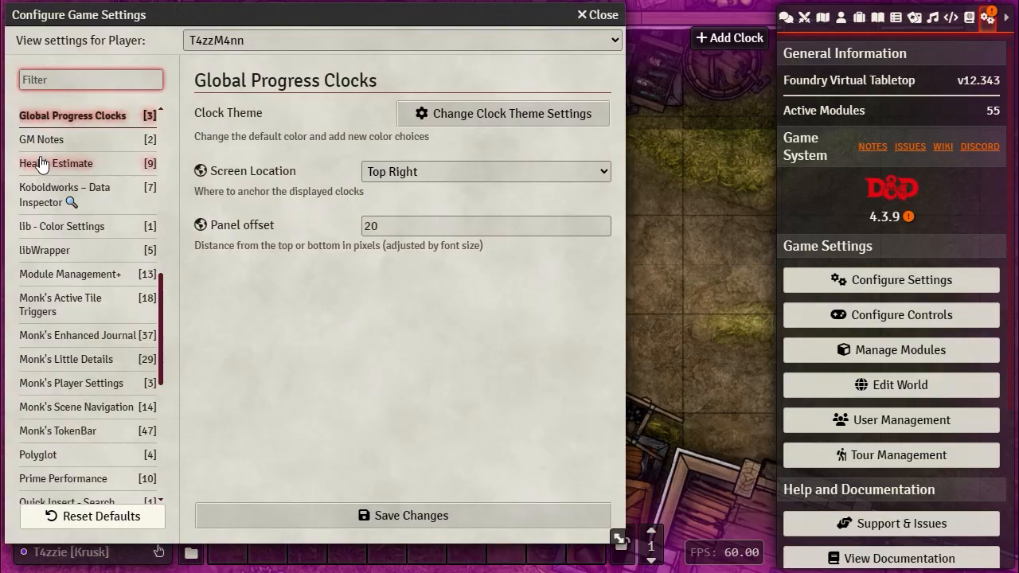
scroll(69, 231, "down", 5)
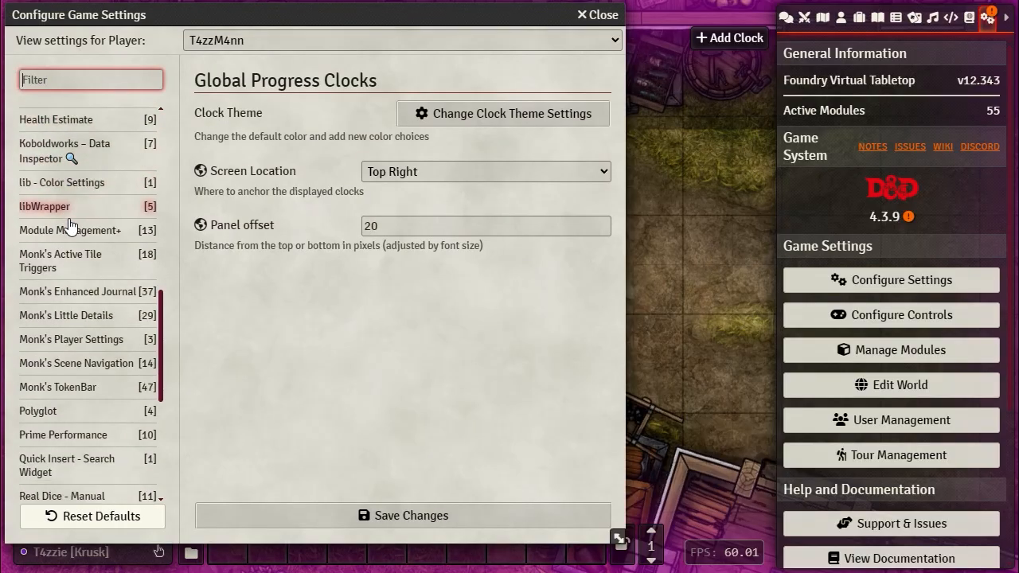
scroll(70, 243, "down", 2)
scroll(69, 239, "up", 10)
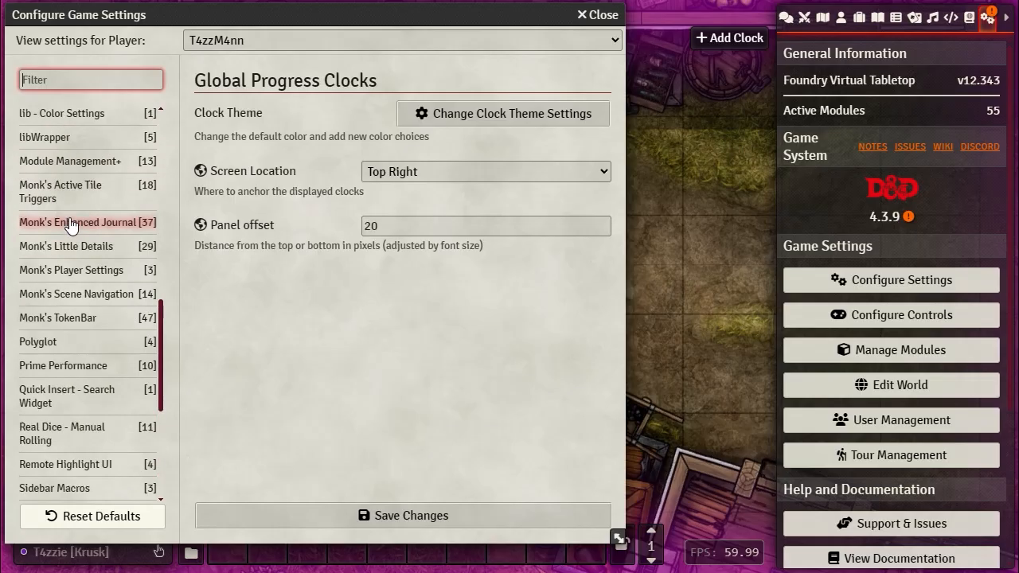
scroll(70, 225, "up", 2)
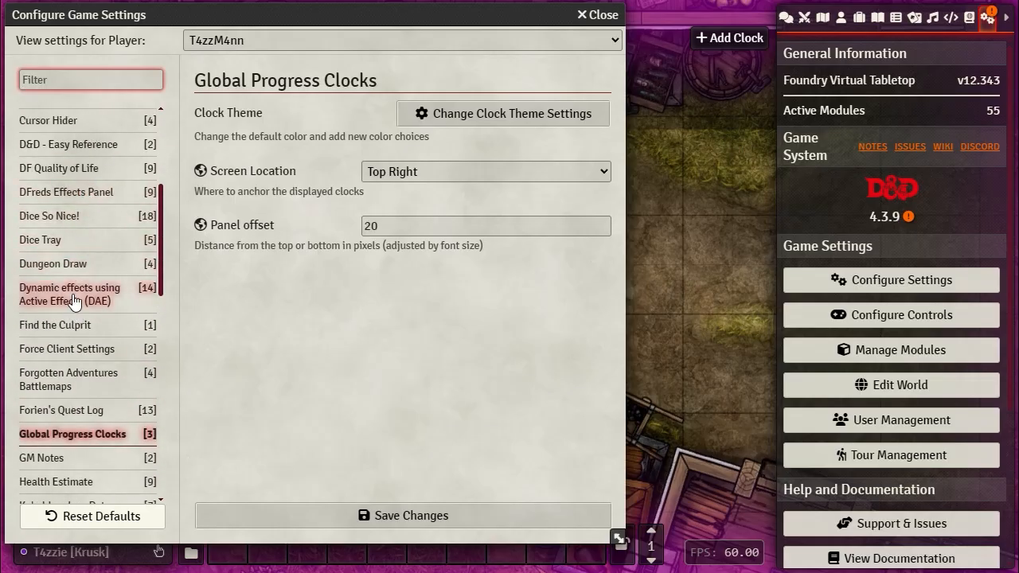
left_click(80, 145)
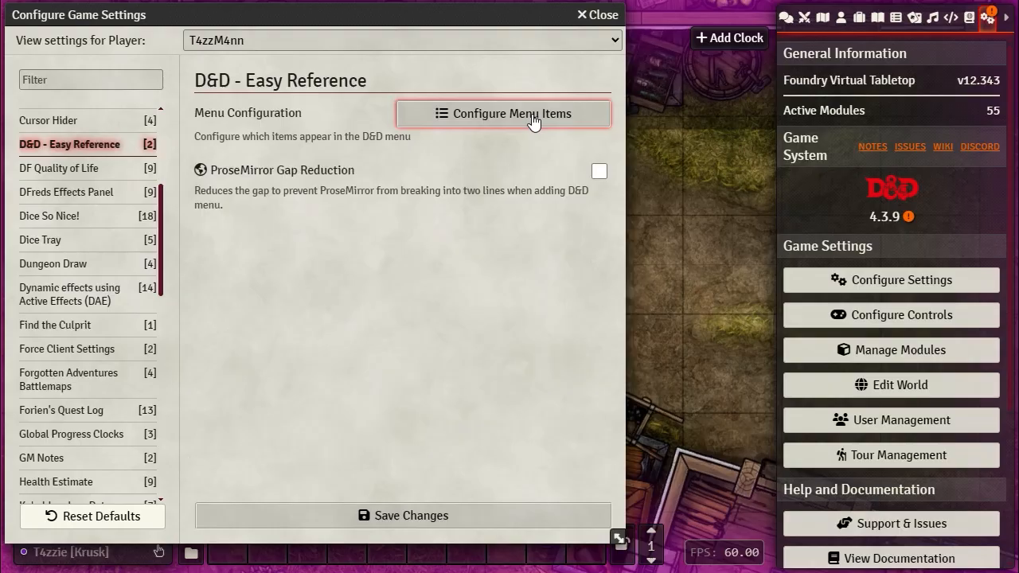
- Review D&D - Easy Reference's menu item configuration, keep every menu enabled, and save both the configuration and the game settings
left_click(476, 112)
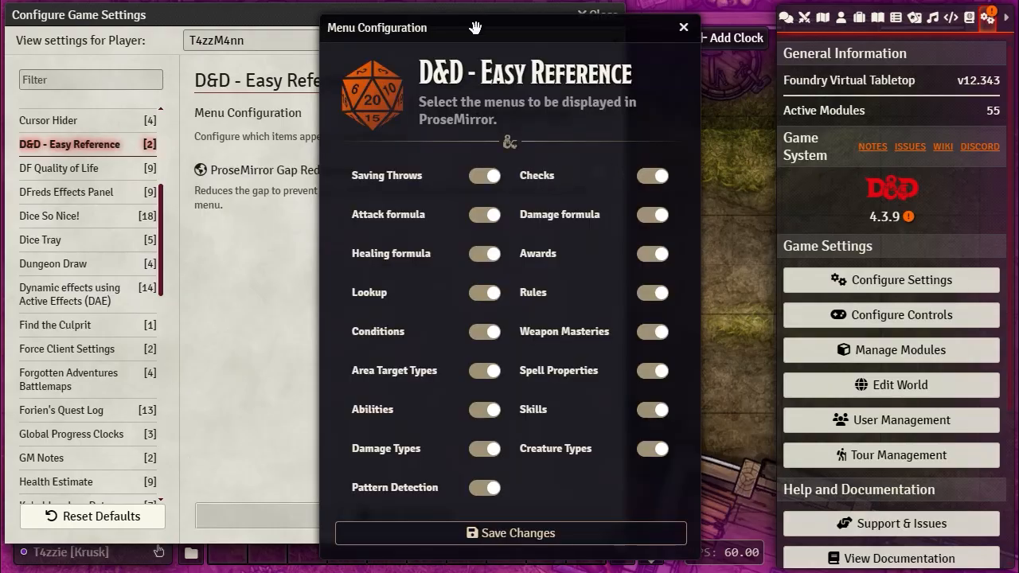
left_click_drag(475, 28, 728, 15)
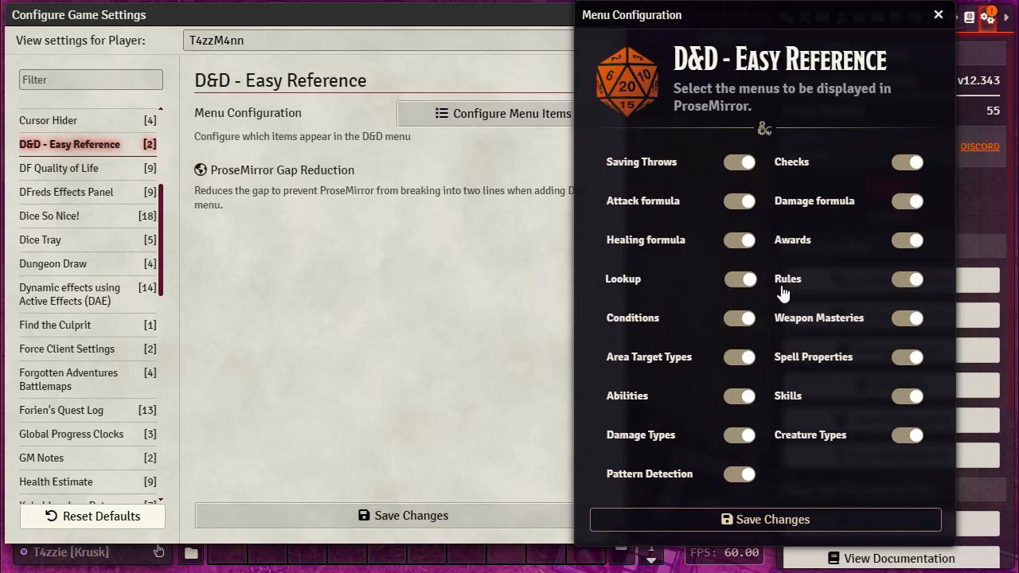
left_click(752, 525)
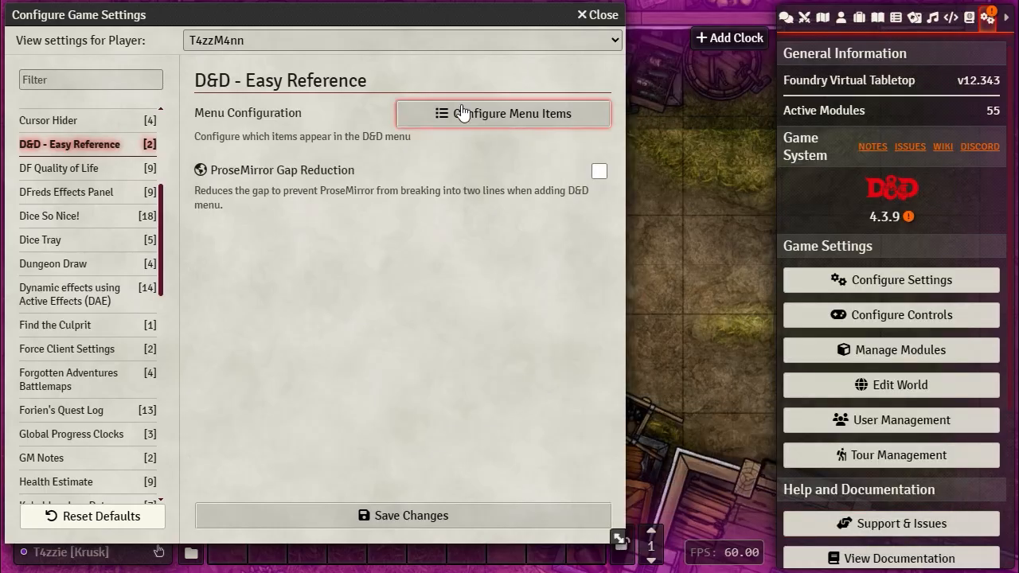
left_click(411, 509)
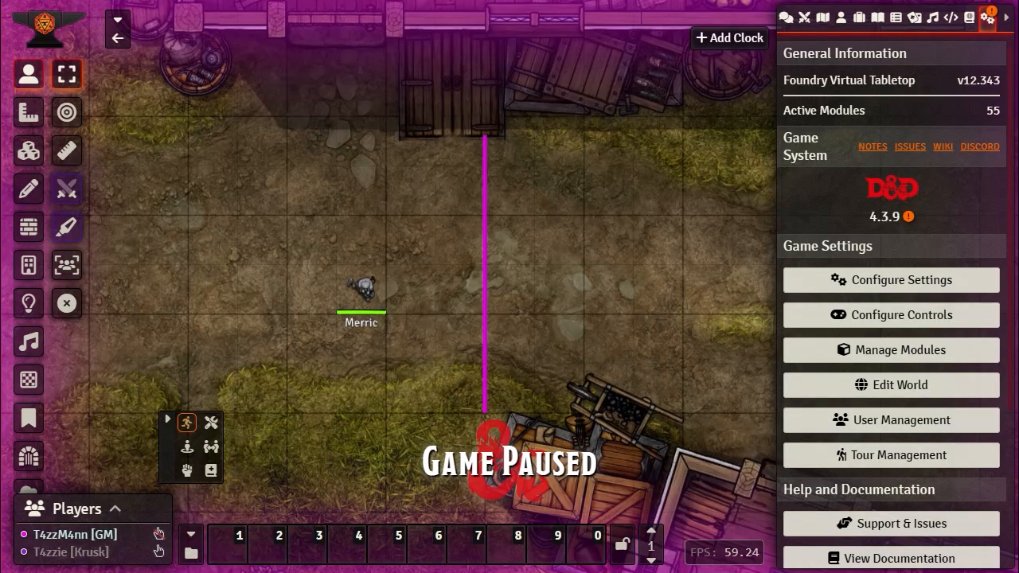
- Create a new text journal entry named "easy ref" without assigning it to a folder
left_click(879, 20)
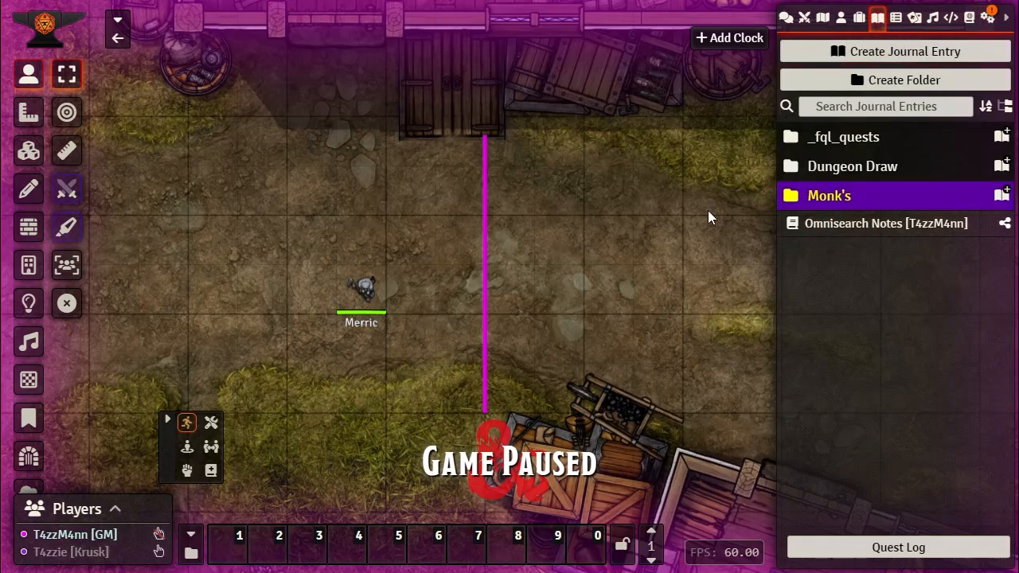
left_click(851, 52)
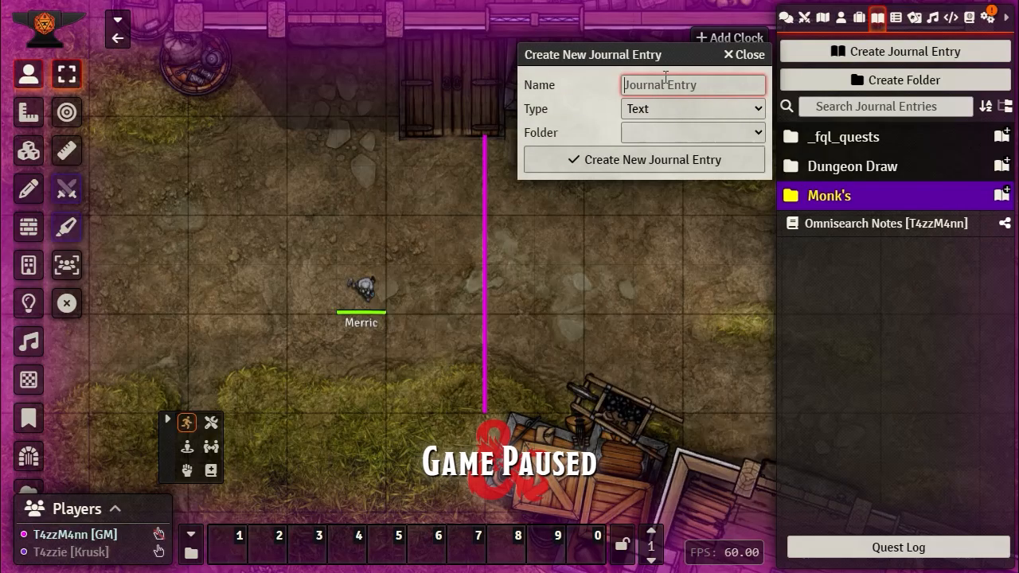
left_click(755, 109)
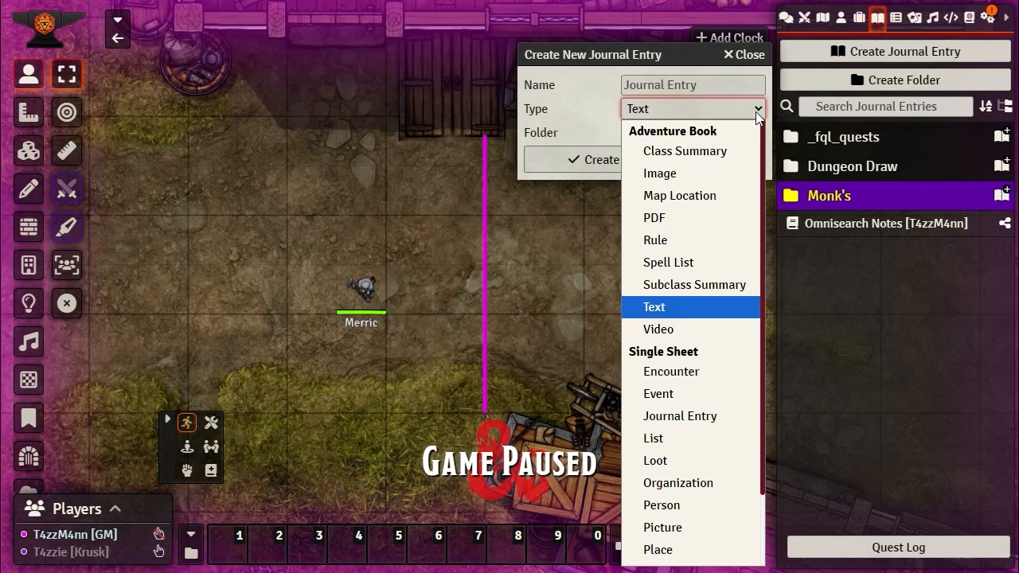
left_click(653, 80)
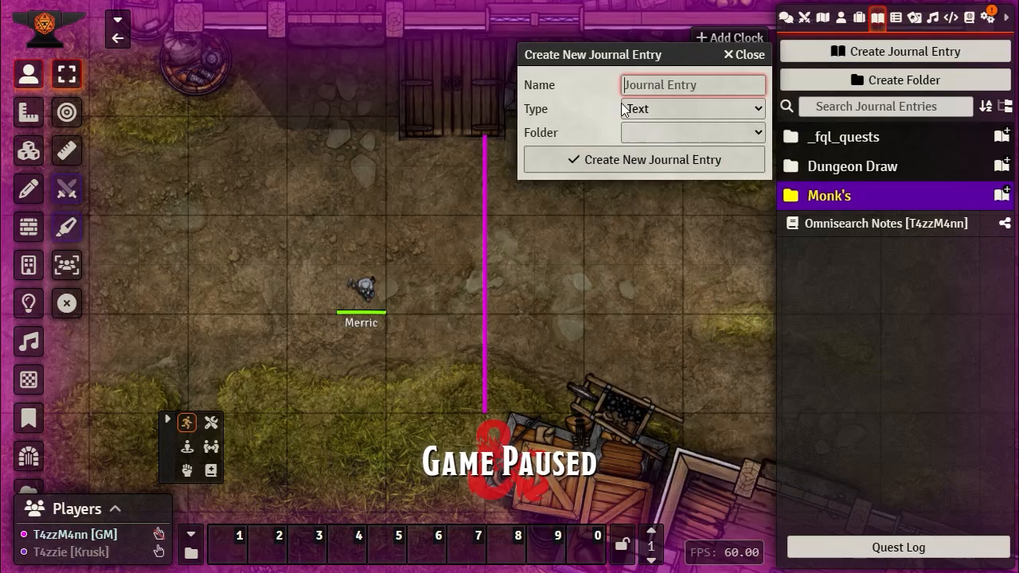
type("easy")
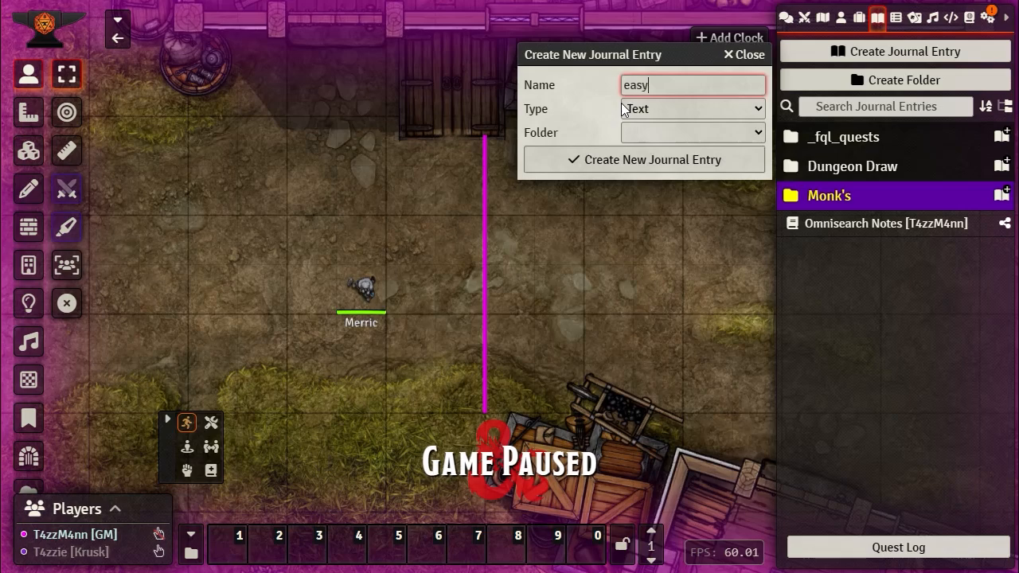
type(" ref")
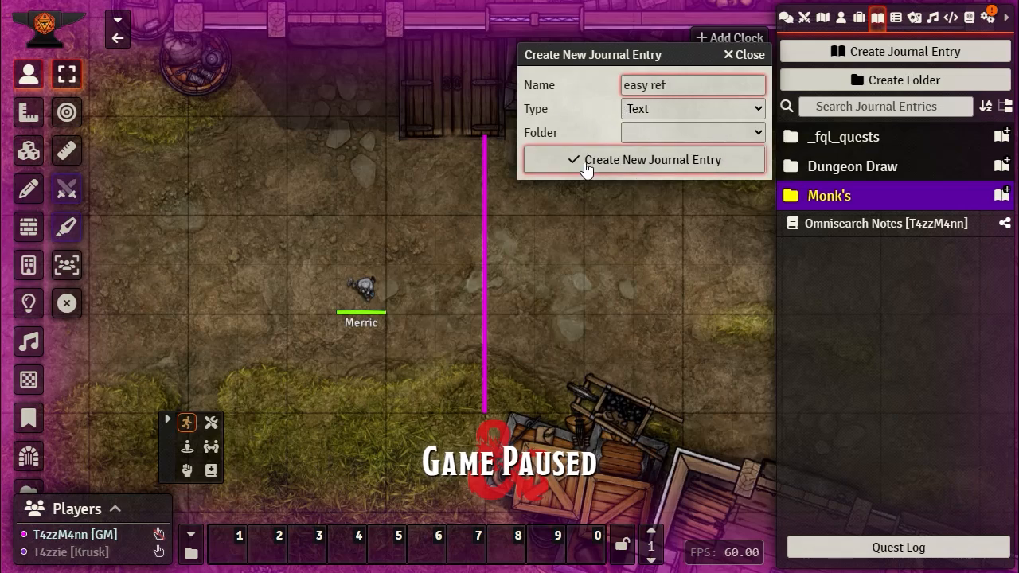
left_click(638, 163)
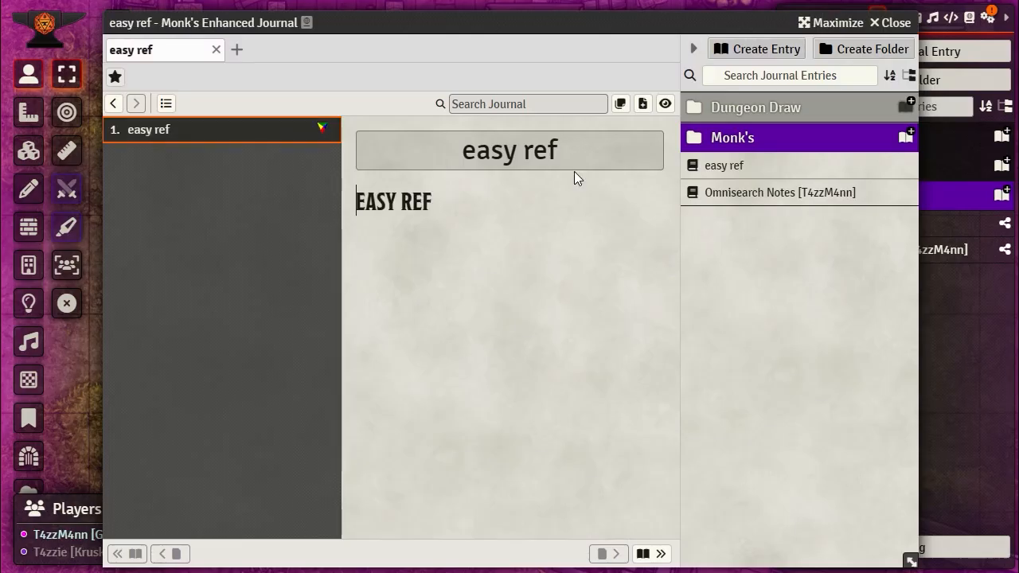
- Open the "easy ref" page for editing and insert a reference to the Acrobatics skill
left_click_drag(471, 21, 420, 2)
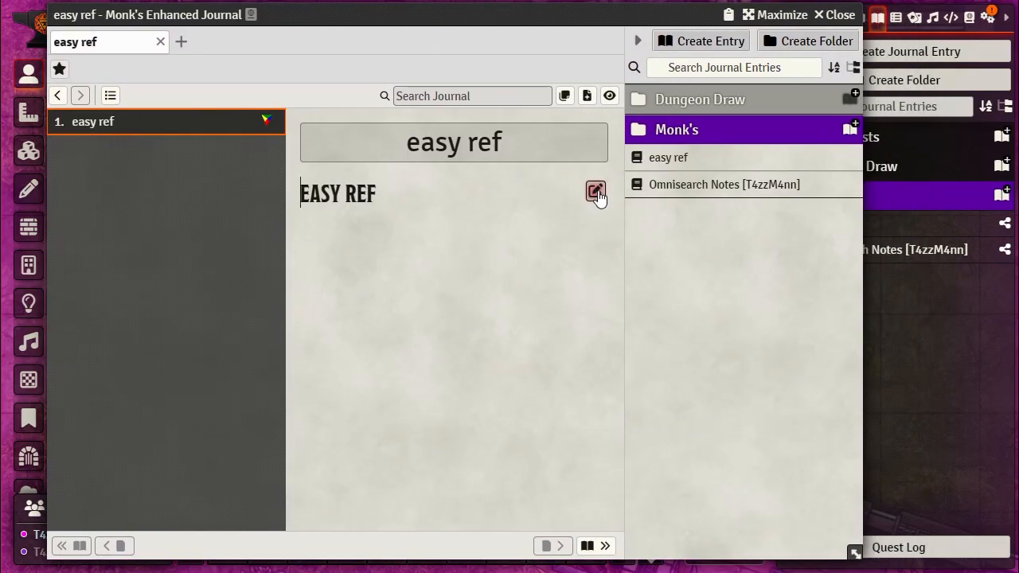
left_click(595, 192)
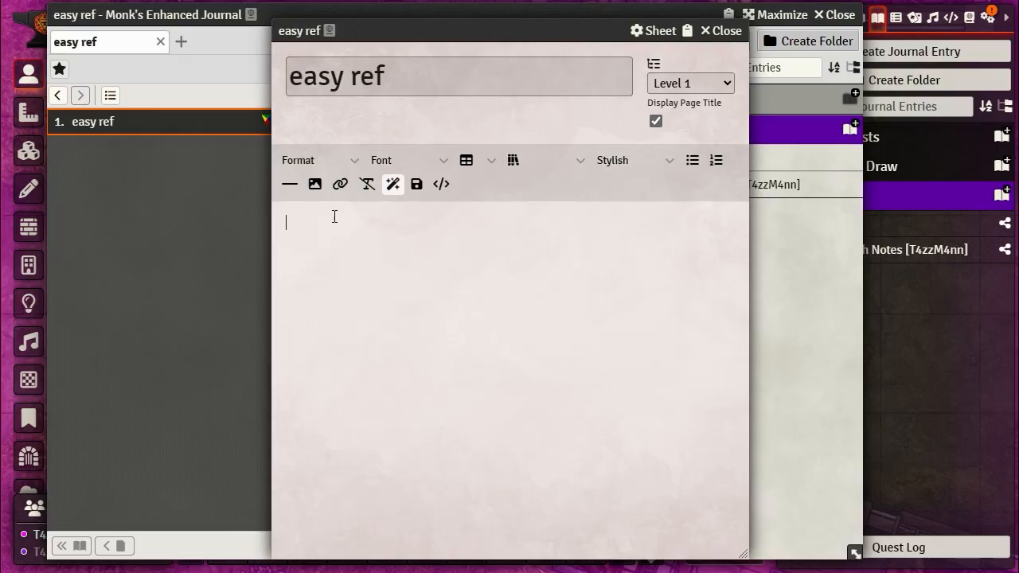
left_click(581, 162)
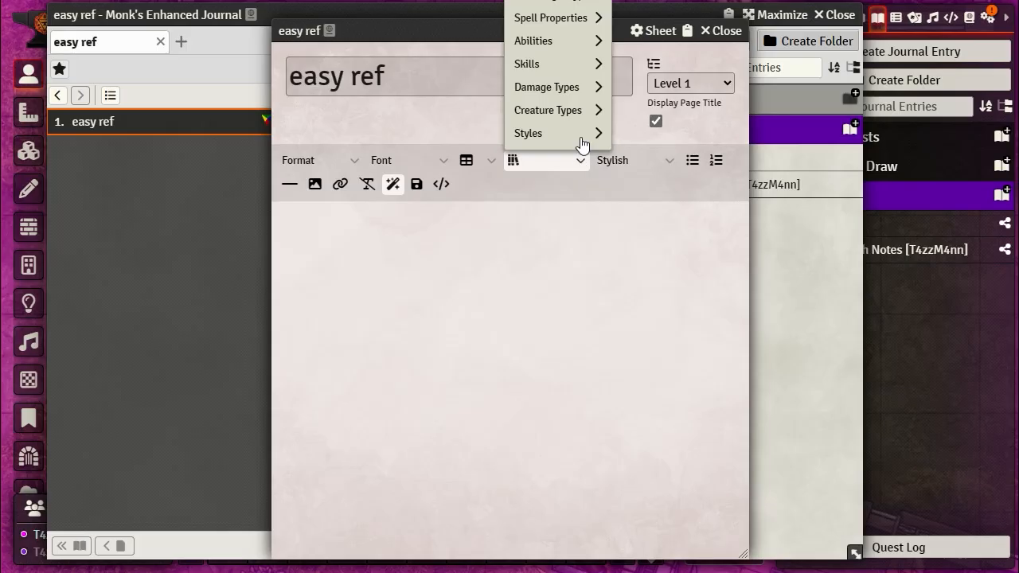
mouse_move(547, 75)
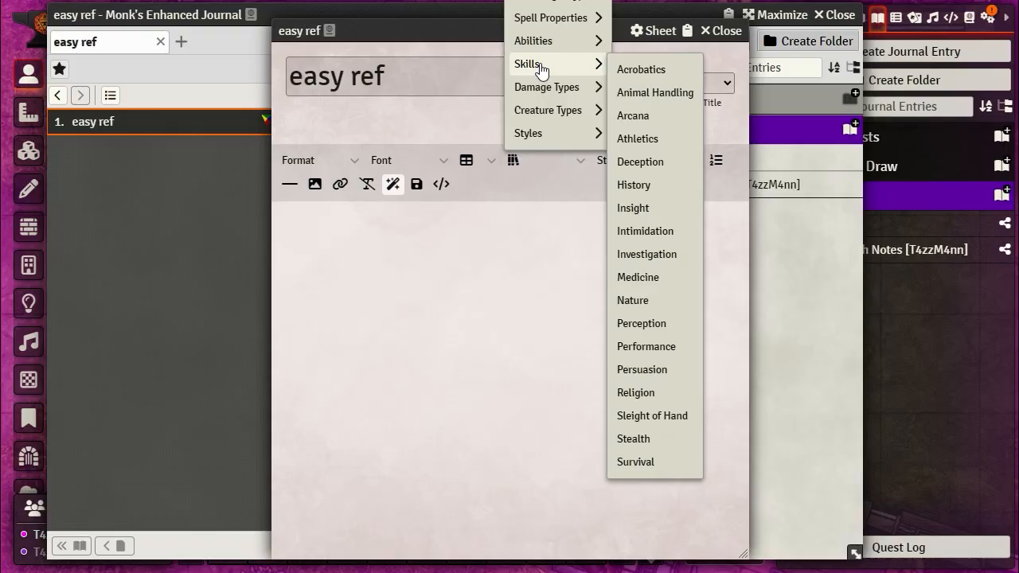
left_click(635, 70)
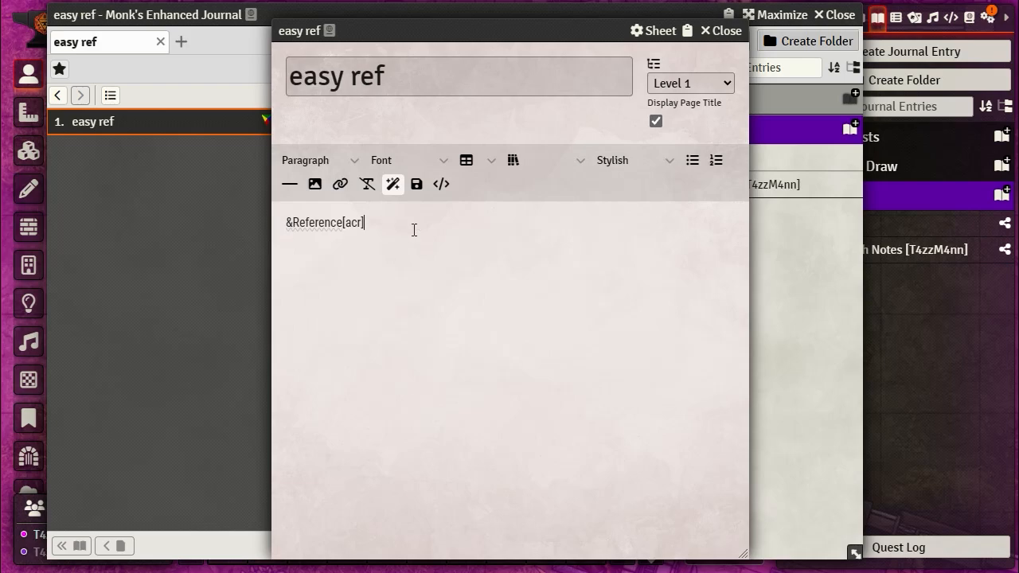
- Place the page editor beside the journal, save the page, and preview the Acrobatics reference's description
left_click_drag(512, 32, 845, 24)
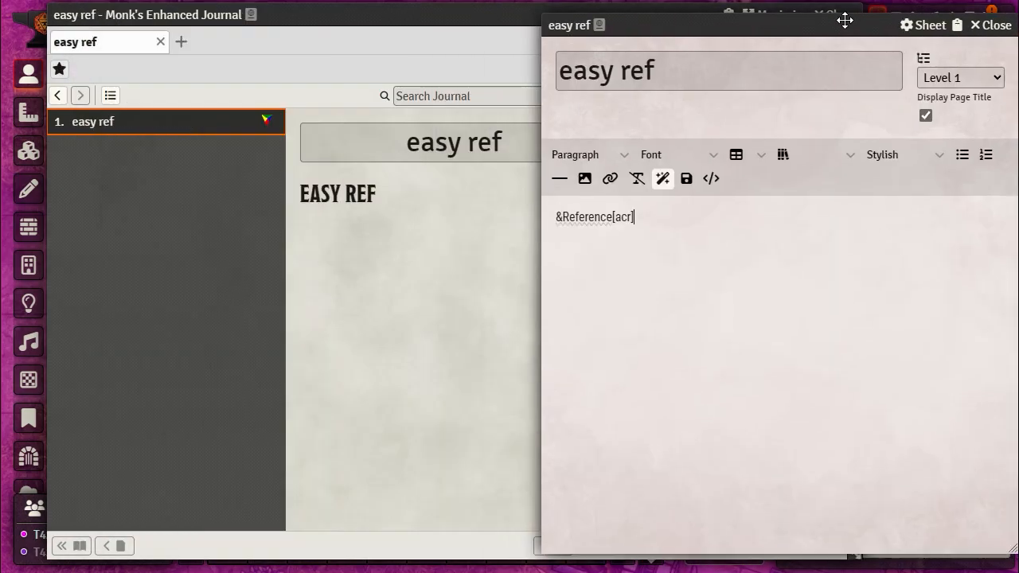
left_click(686, 176)
mouse_move(335, 212)
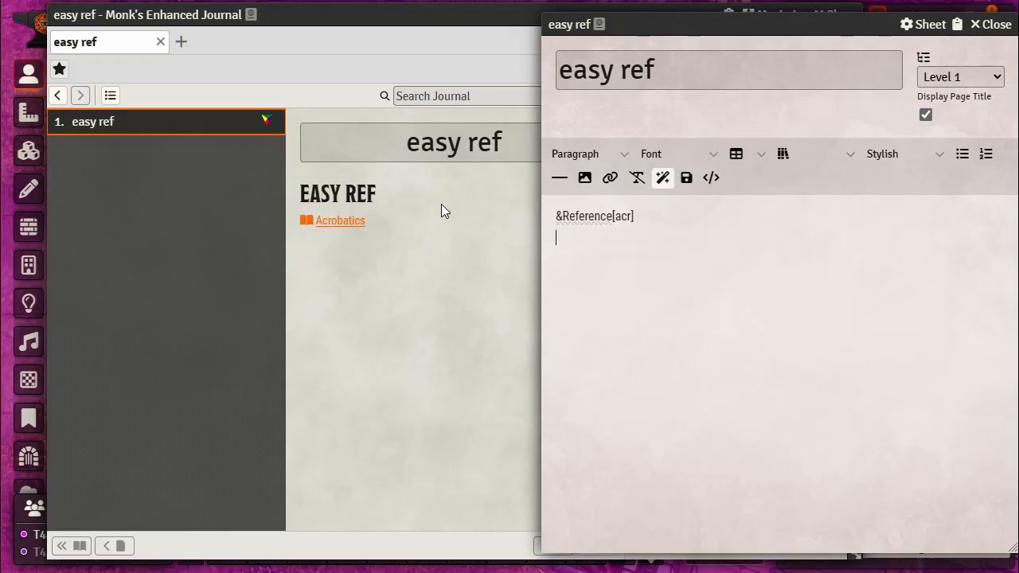
- Look through the damage type, ability and spell property references available for insertion into the page
left_click(784, 160)
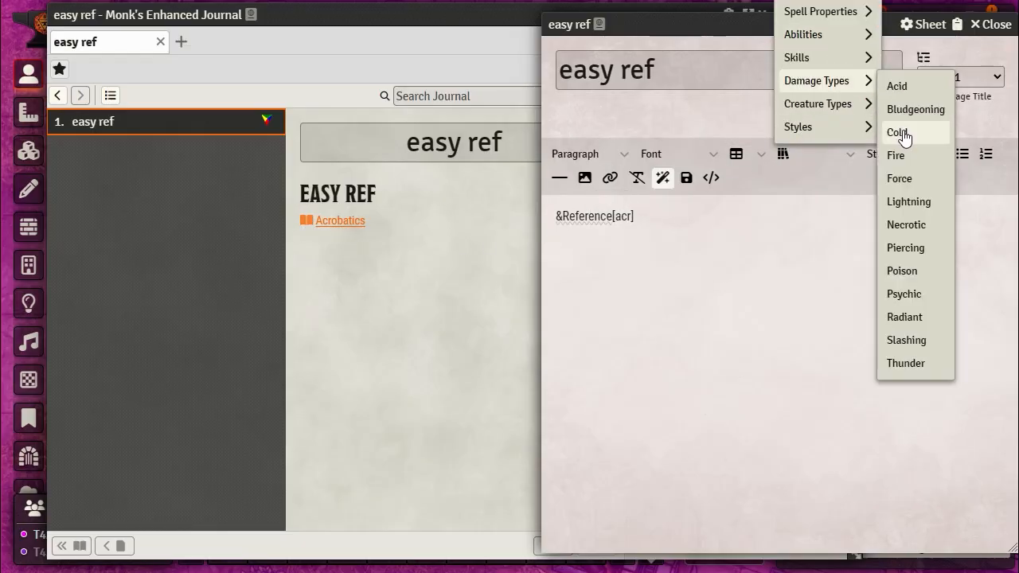
mouse_move(823, 46)
mouse_move(816, 64)
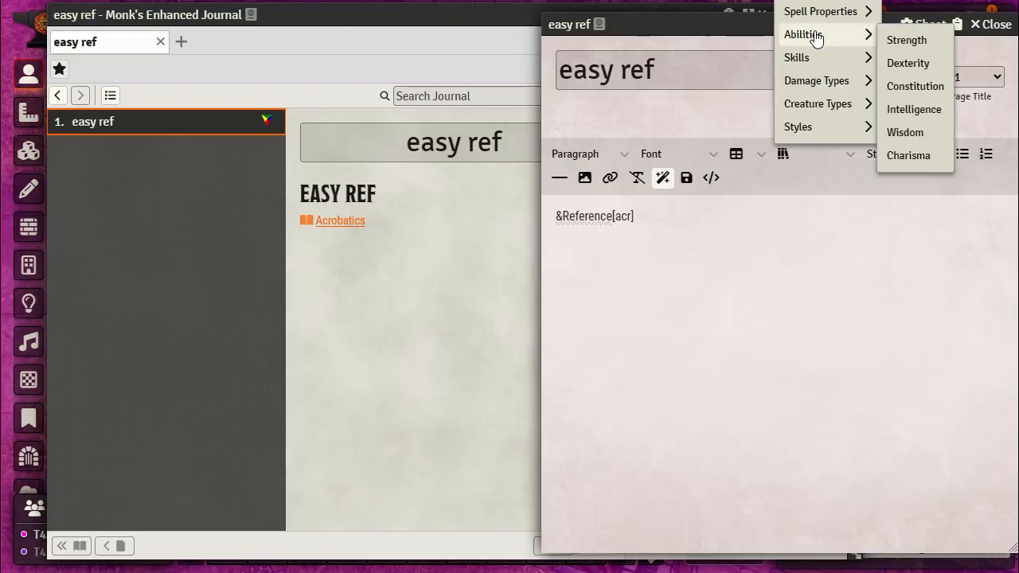
mouse_move(817, 114)
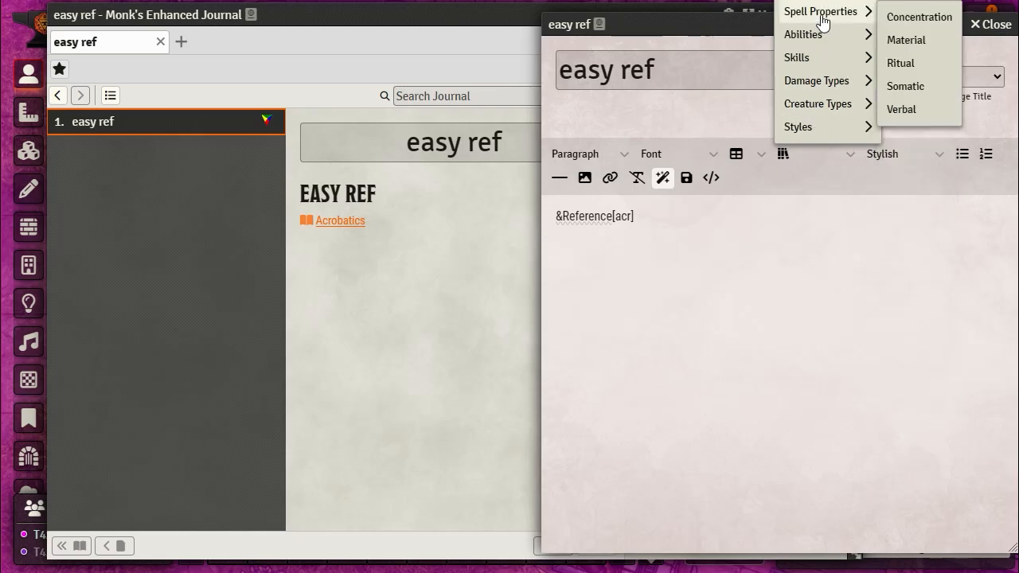
left_click(835, 284)
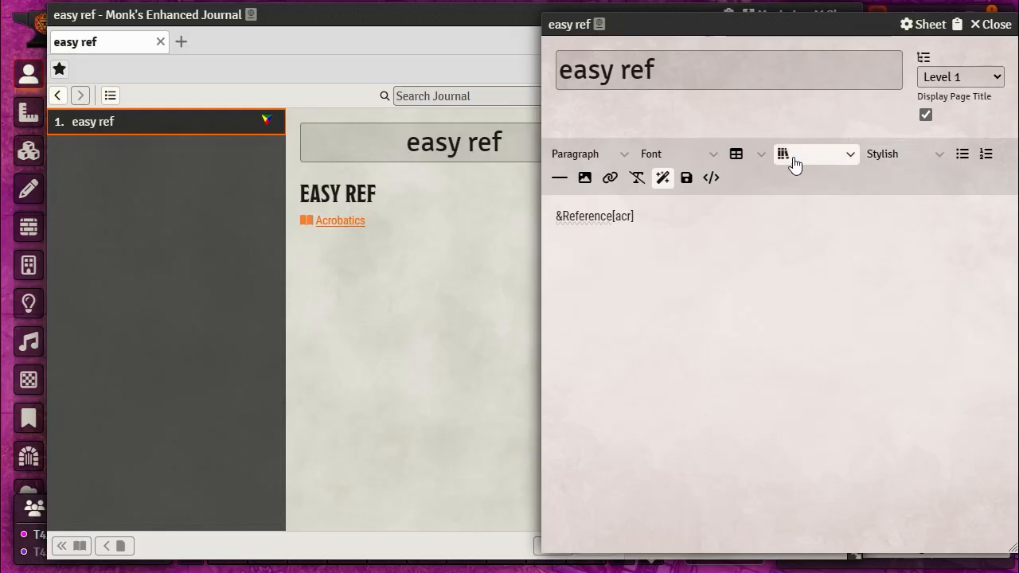
- Add a horizontal rule below the Acrobatics reference and insert a Ritual spell property reference beneath it
left_click(555, 183)
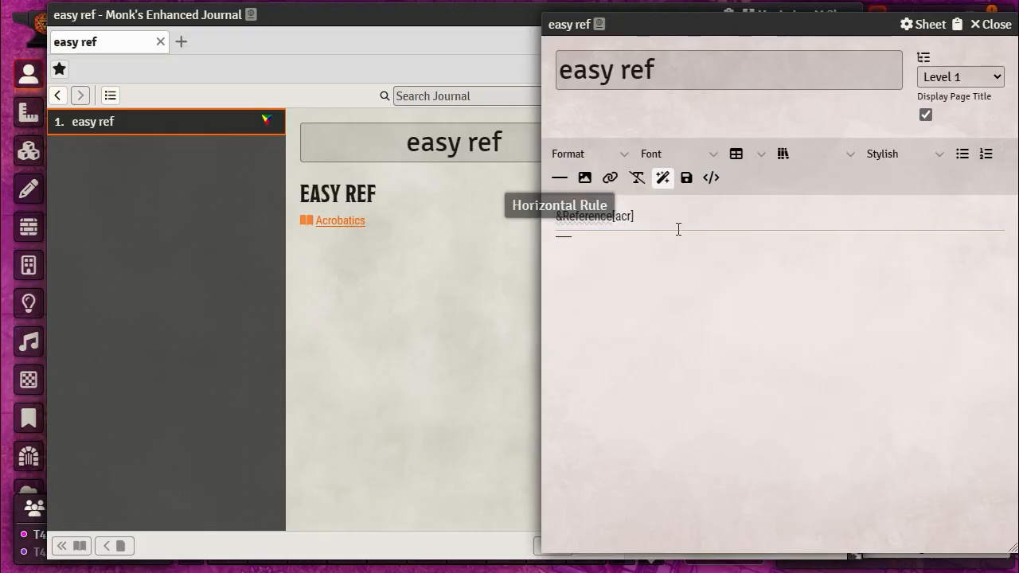
left_click(807, 154)
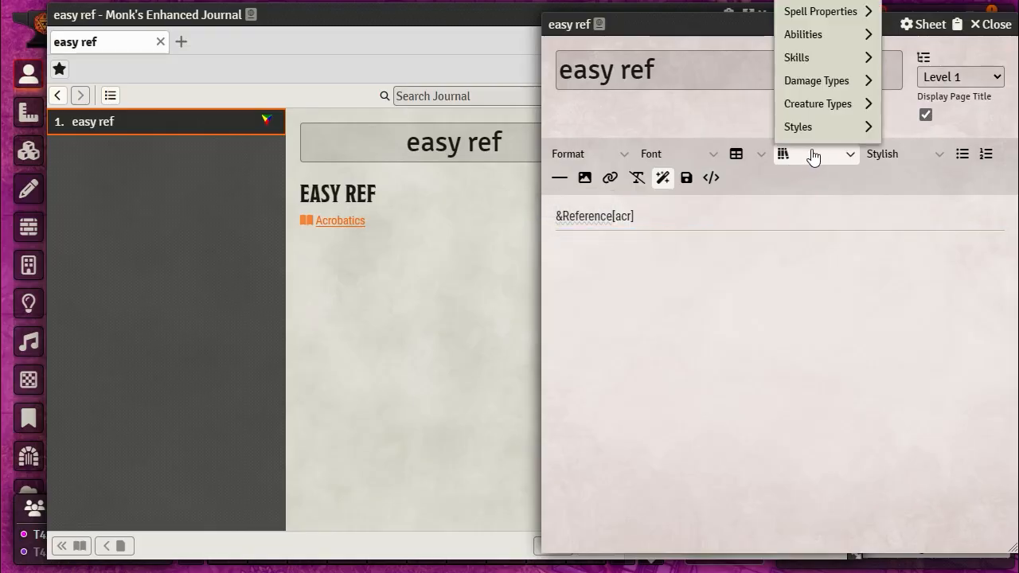
mouse_move(820, 15)
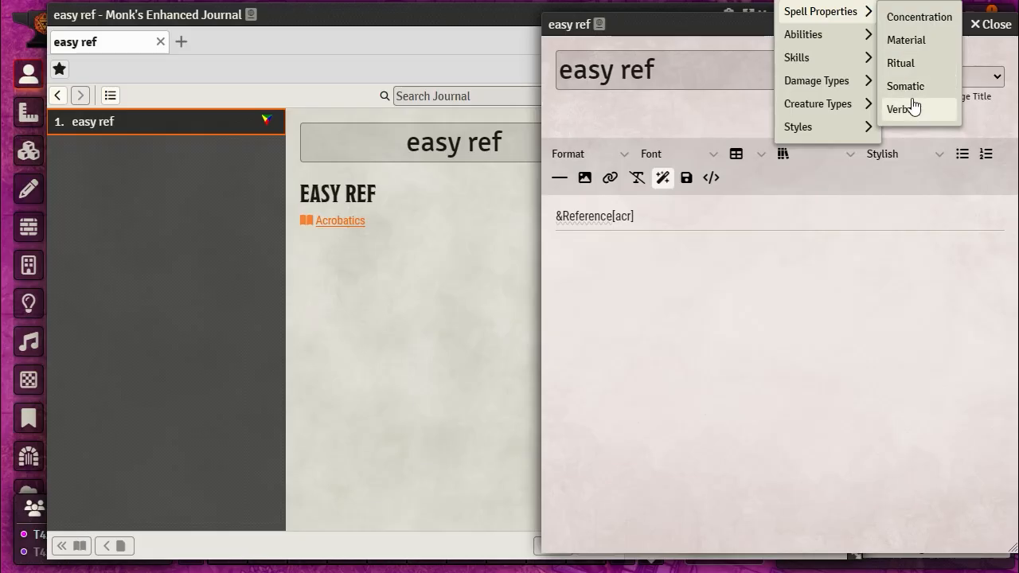
left_click(912, 69)
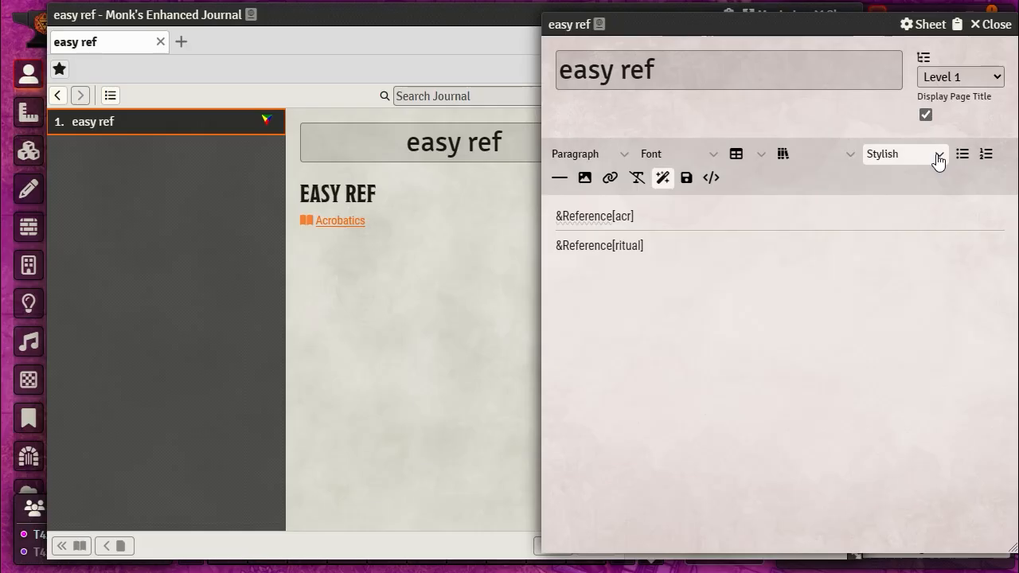
- Insert a Strength ability reference and put it on its own line below the Ritual reference
left_click(842, 160)
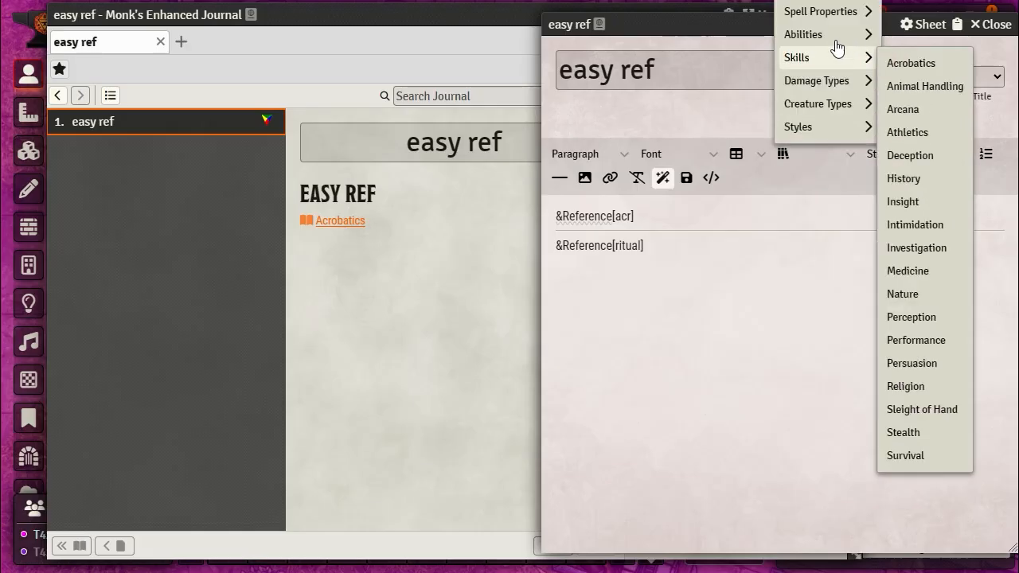
mouse_move(832, 40)
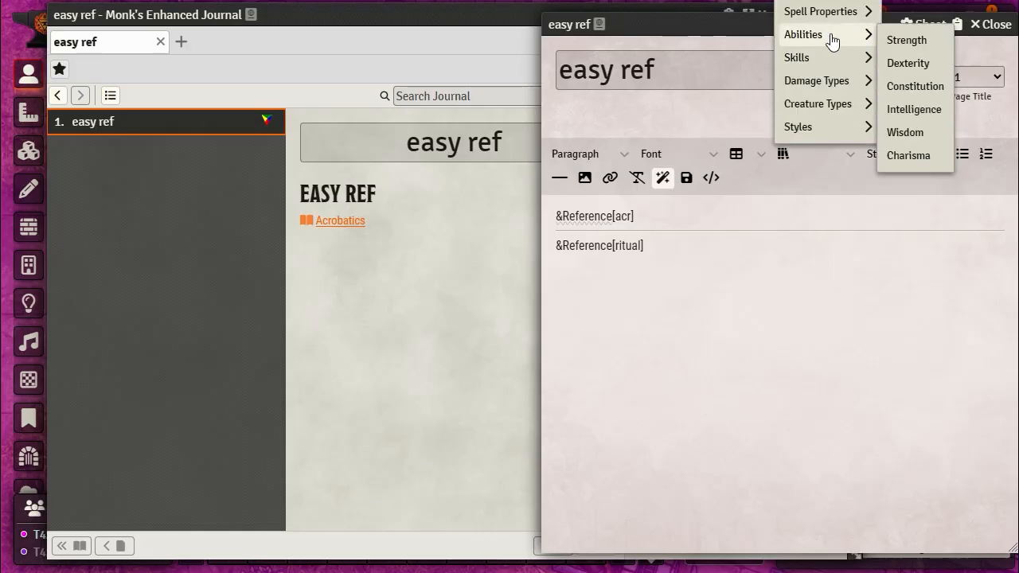
left_click(921, 41)
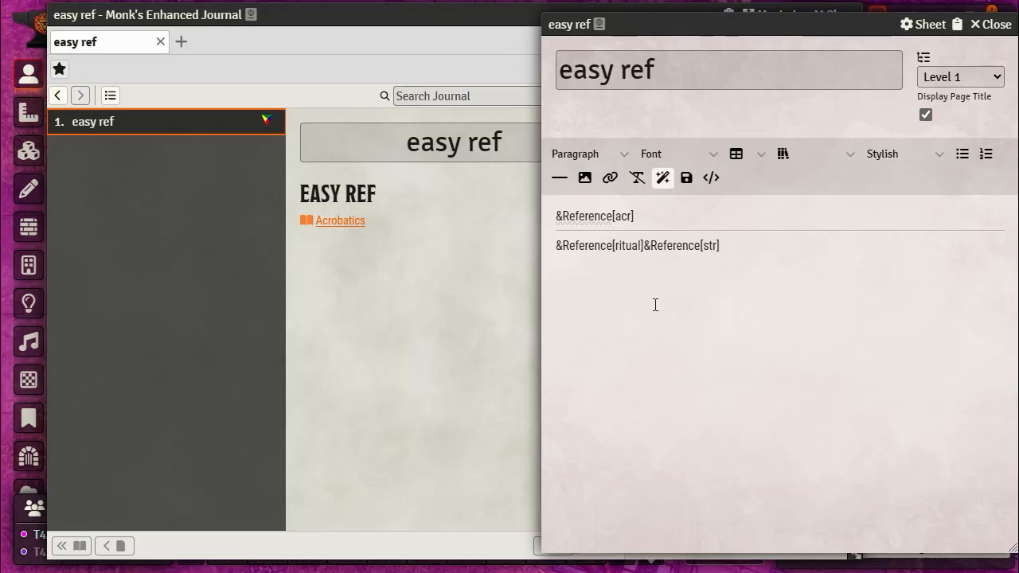
left_click(646, 244)
key("Return")
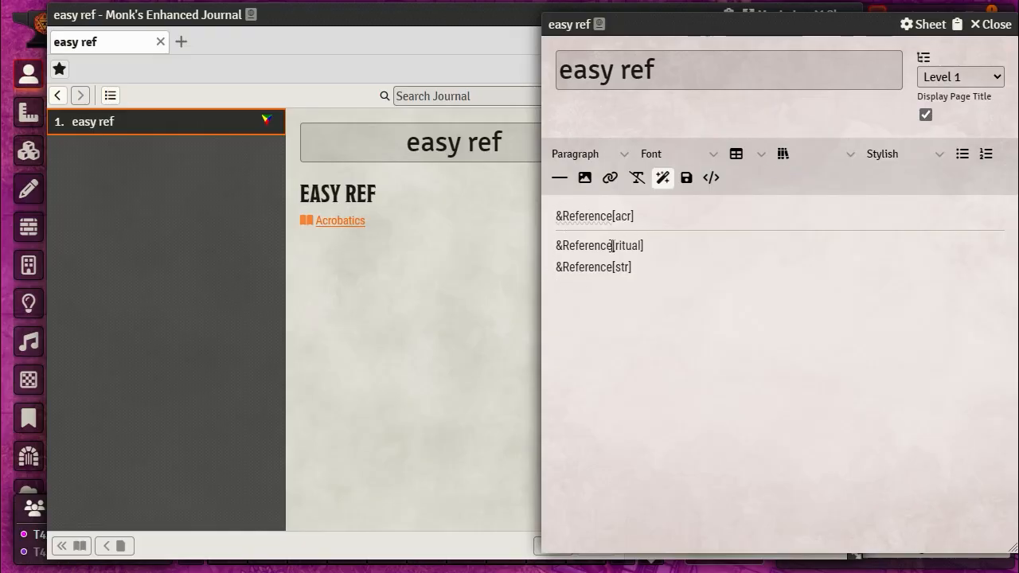
- Save the "easy ref" page and preview the description tooltips of its references in the journal
left_click_drag(616, 216, 650, 247)
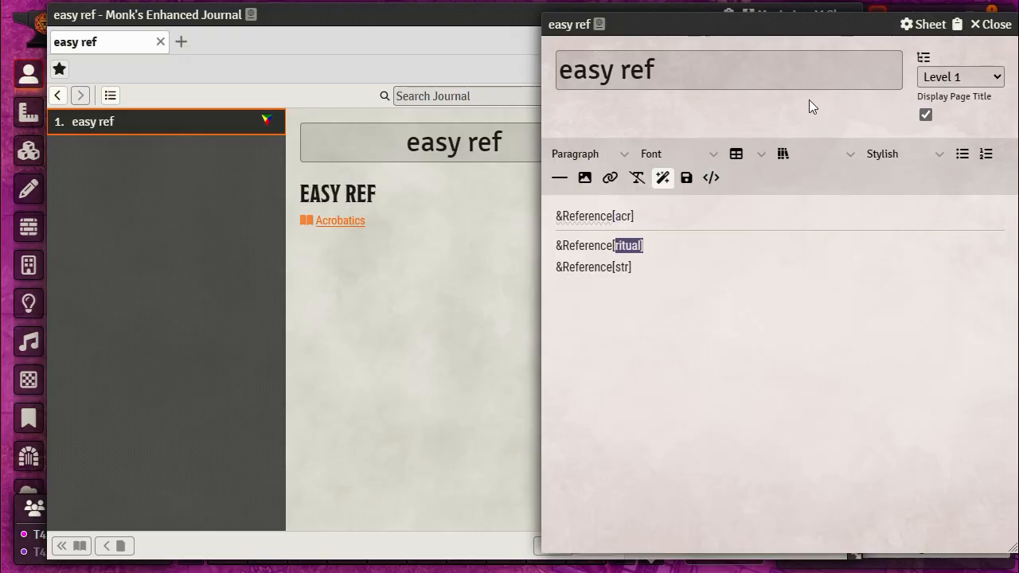
left_click(685, 178)
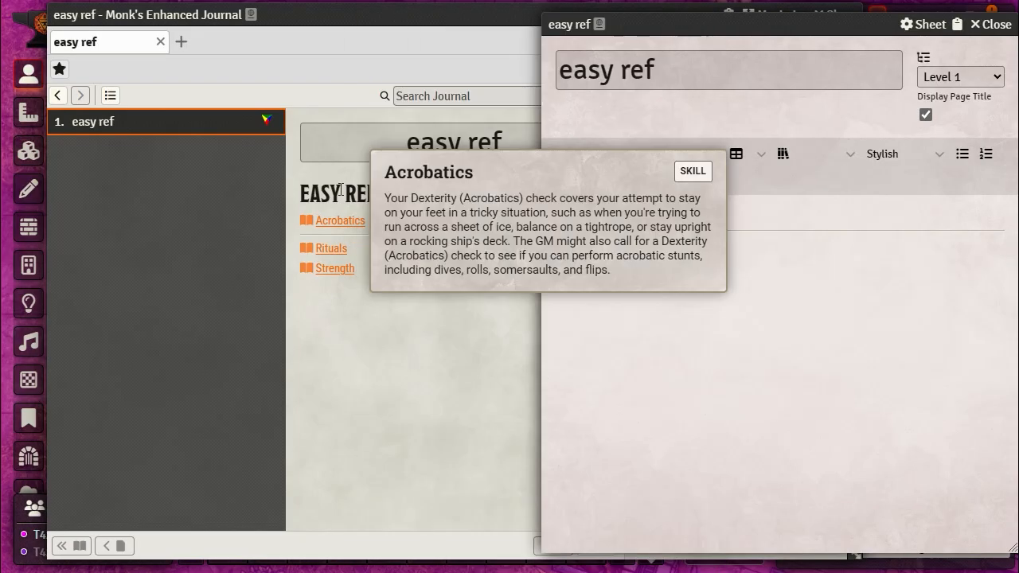
mouse_move(326, 271)
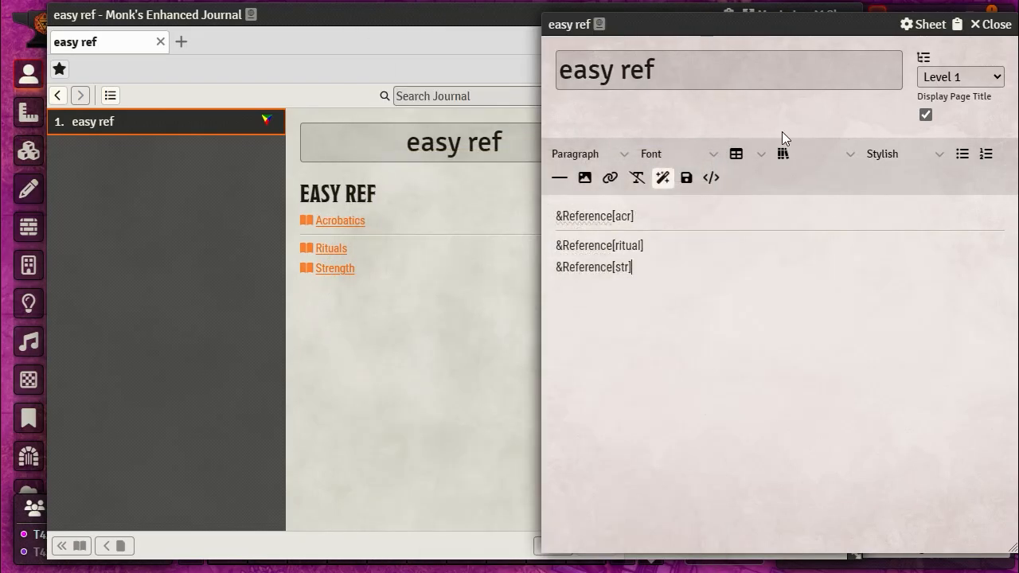
- Insert an Acid damage type reference and put it on its own line below the Strength reference
left_click(849, 159)
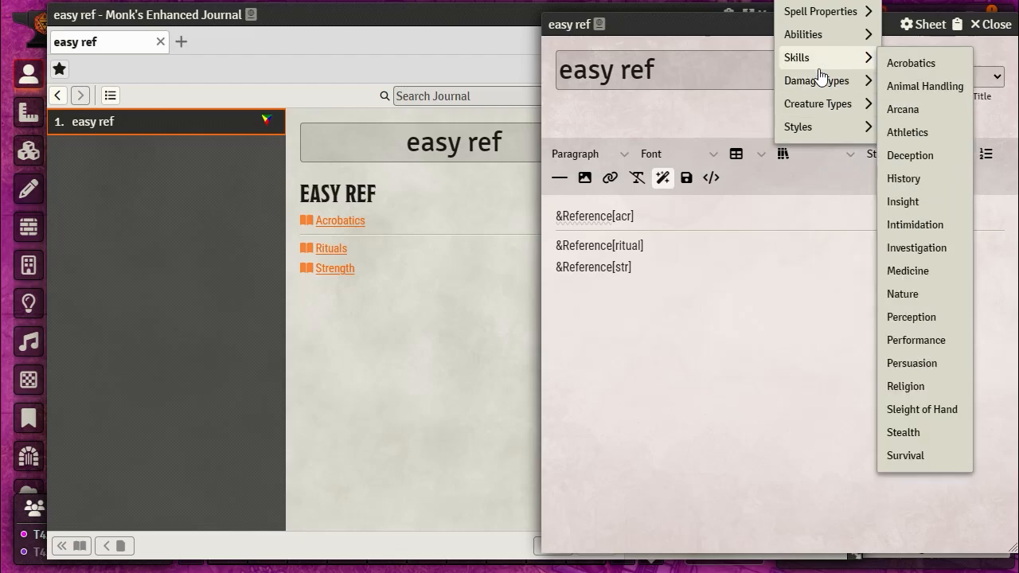
mouse_move(820, 86)
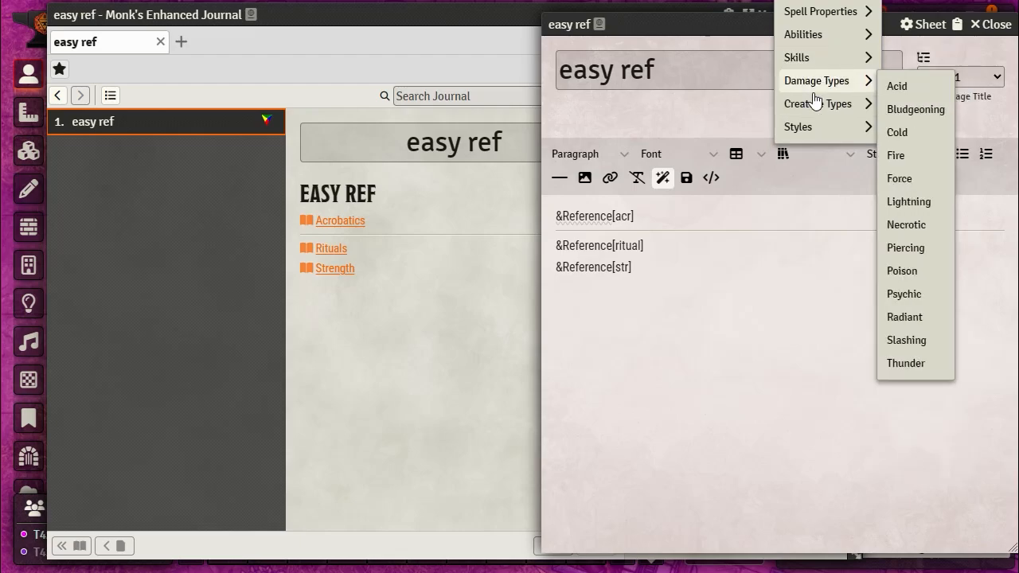
mouse_move(808, 136)
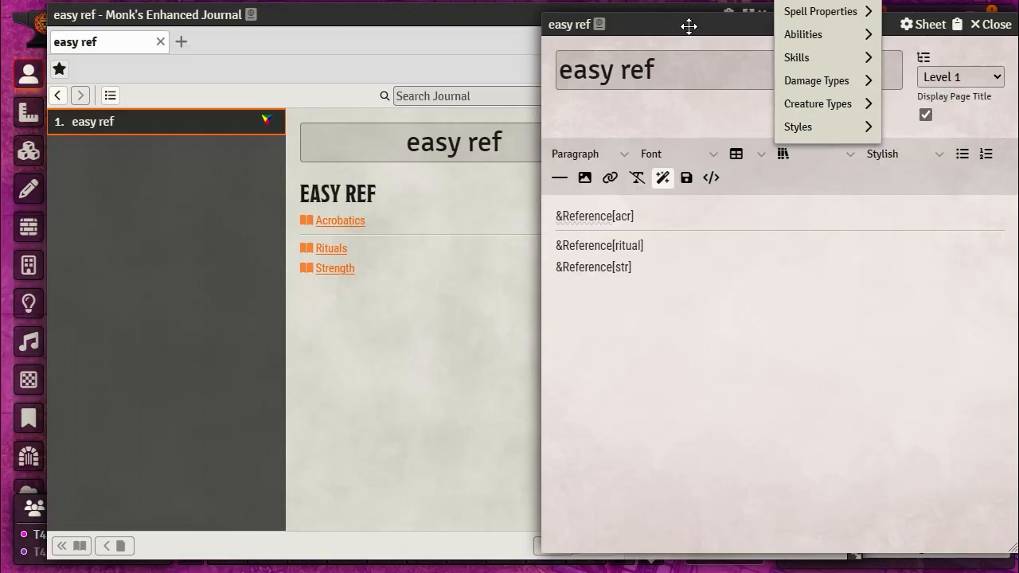
left_click_drag(687, 27, 586, 25)
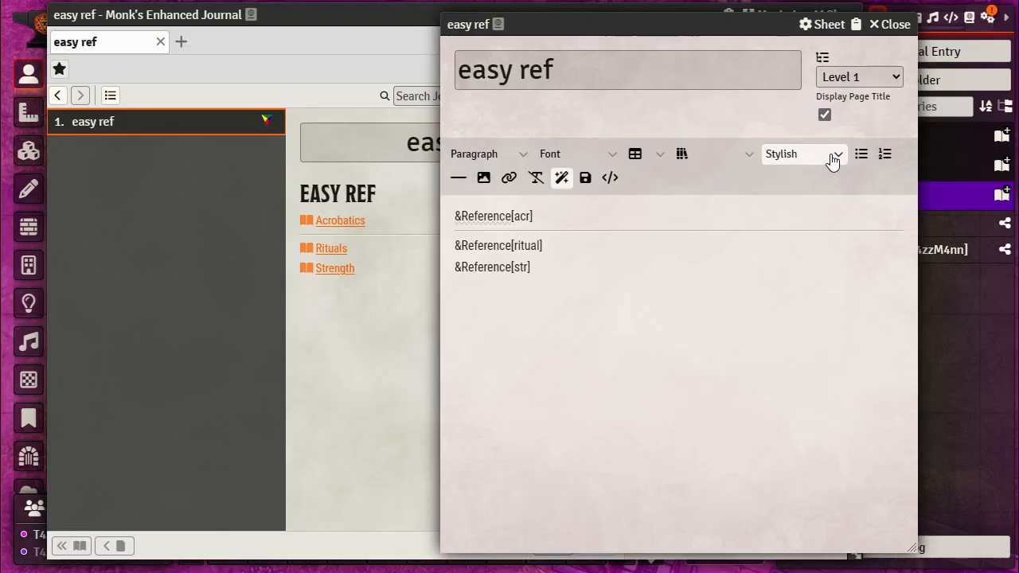
left_click(746, 162)
mouse_move(732, 62)
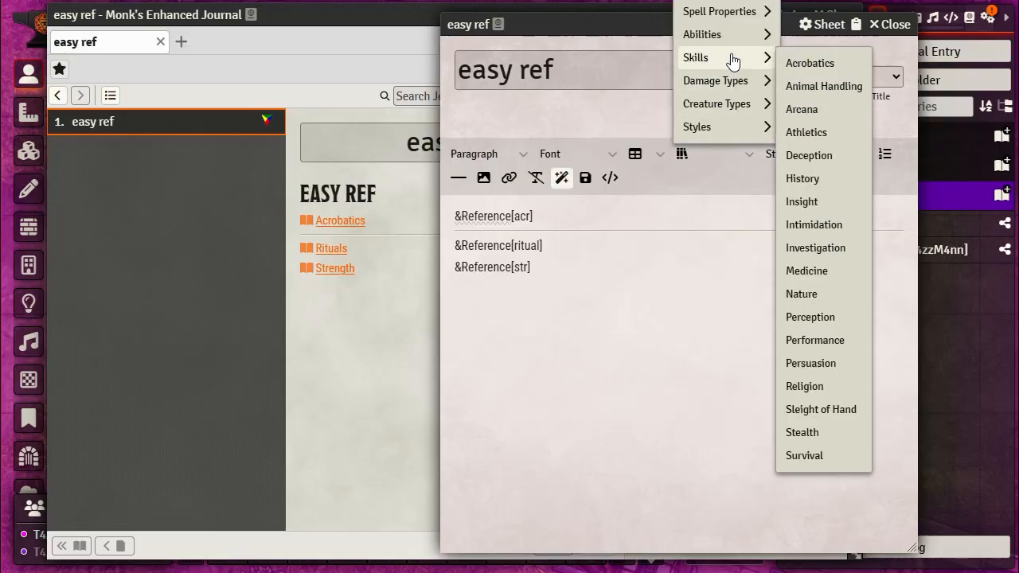
mouse_move(740, 83)
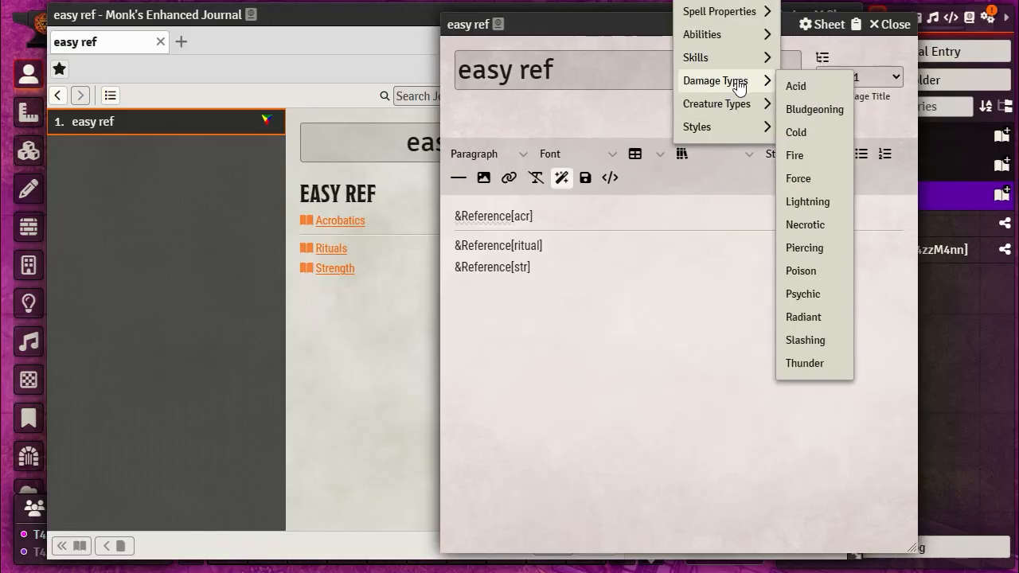
left_click(822, 90)
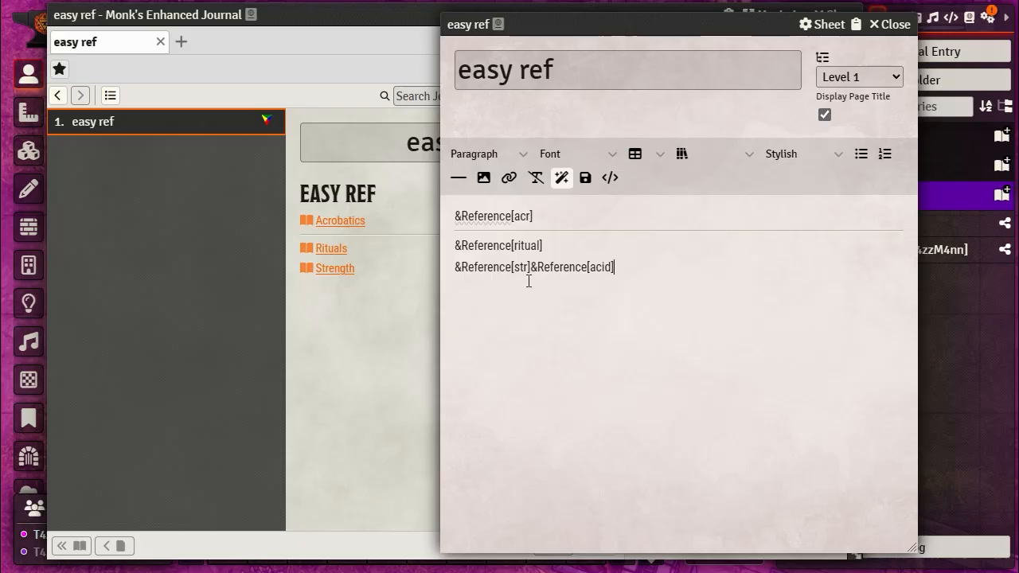
key("Return")
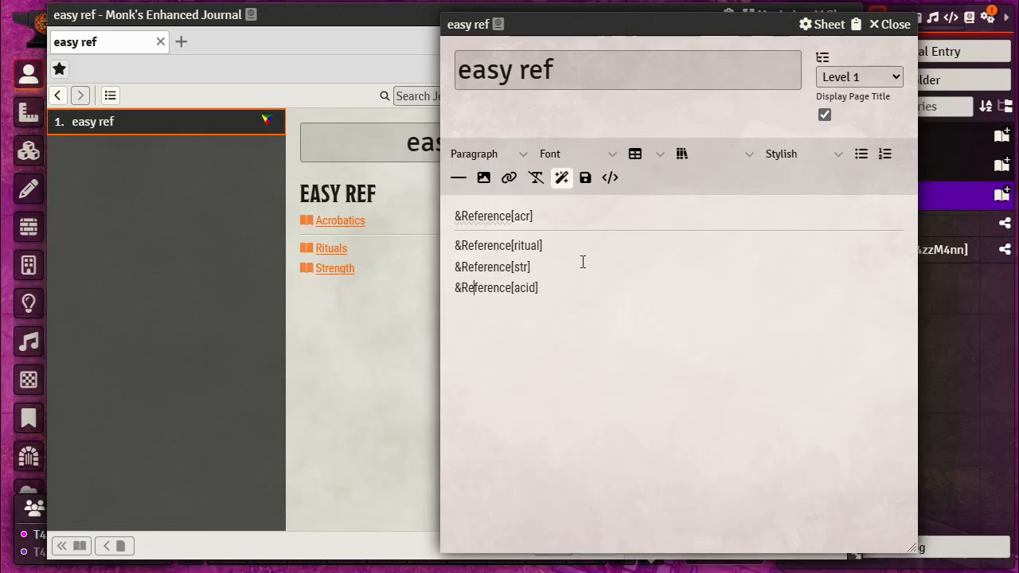
- Insert a Monstrosity creature type reference on a new line below the Acid reference
key("Return")
left_click(677, 156)
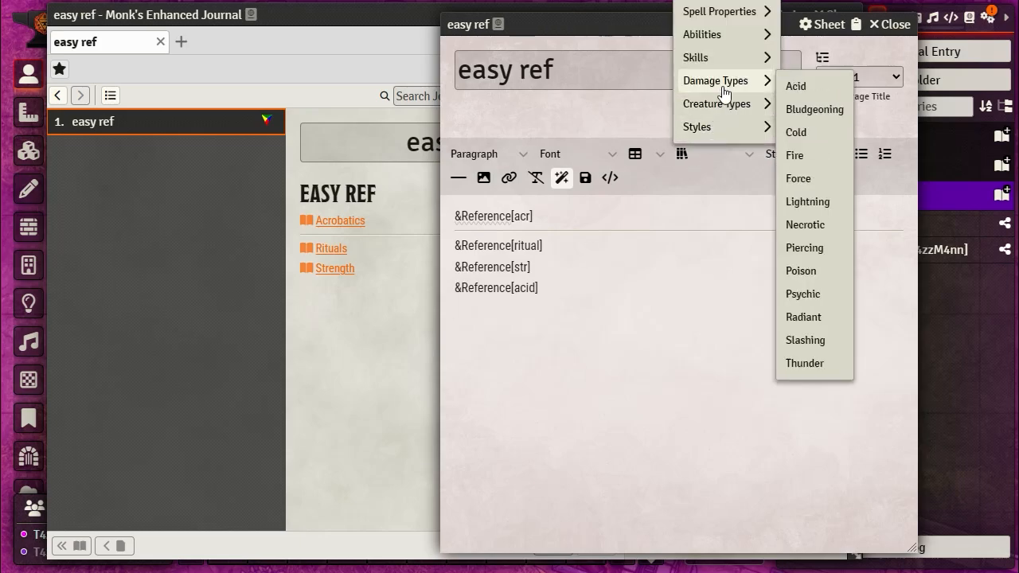
mouse_move(726, 110)
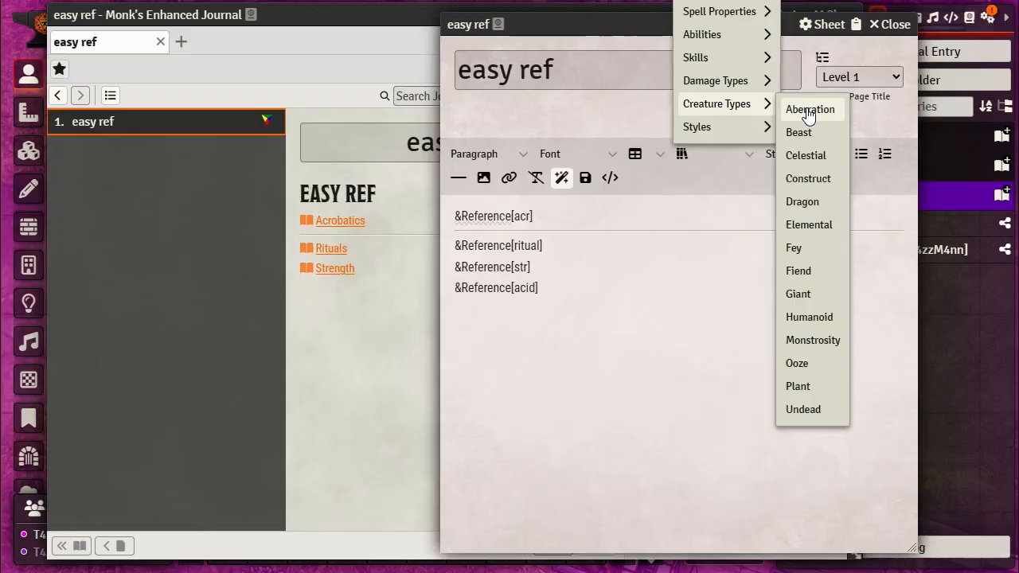
mouse_move(731, 77)
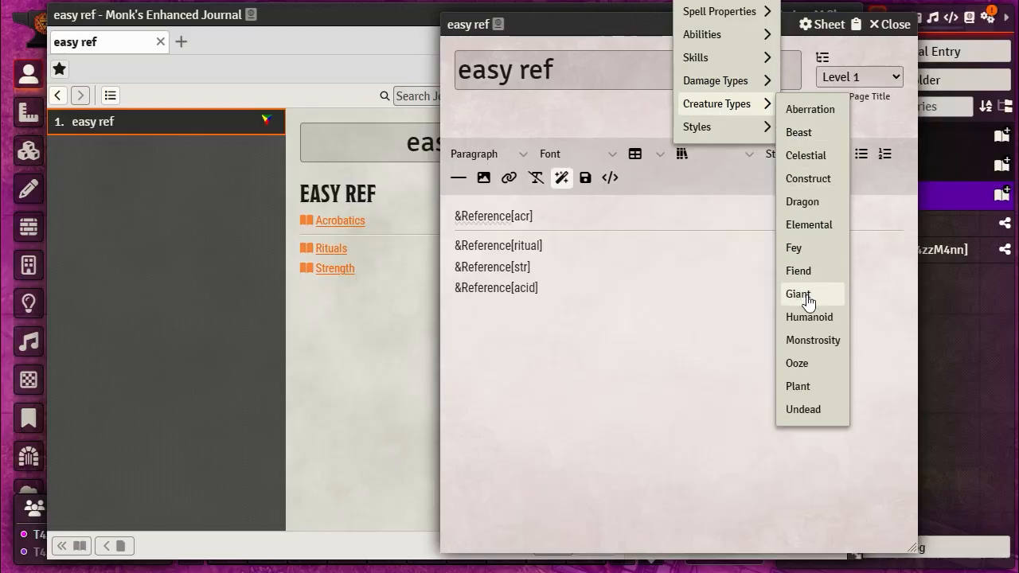
left_click(808, 341)
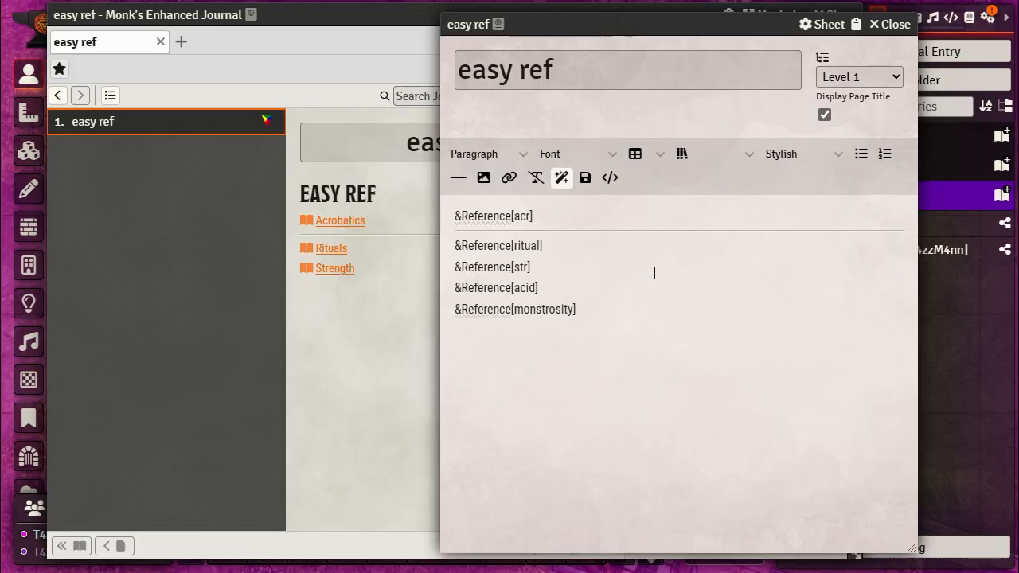
key("Return")
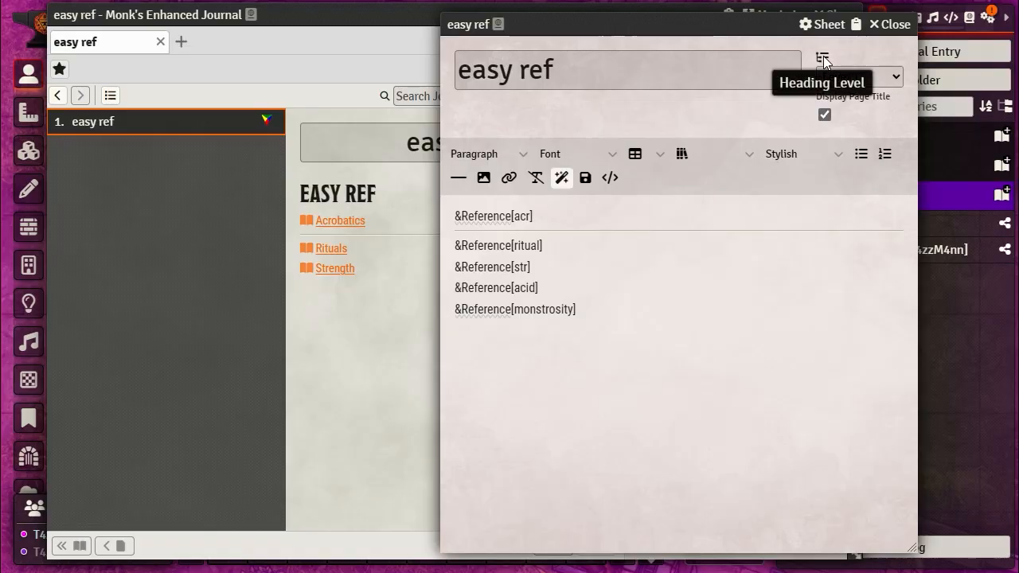
left_click(660, 156)
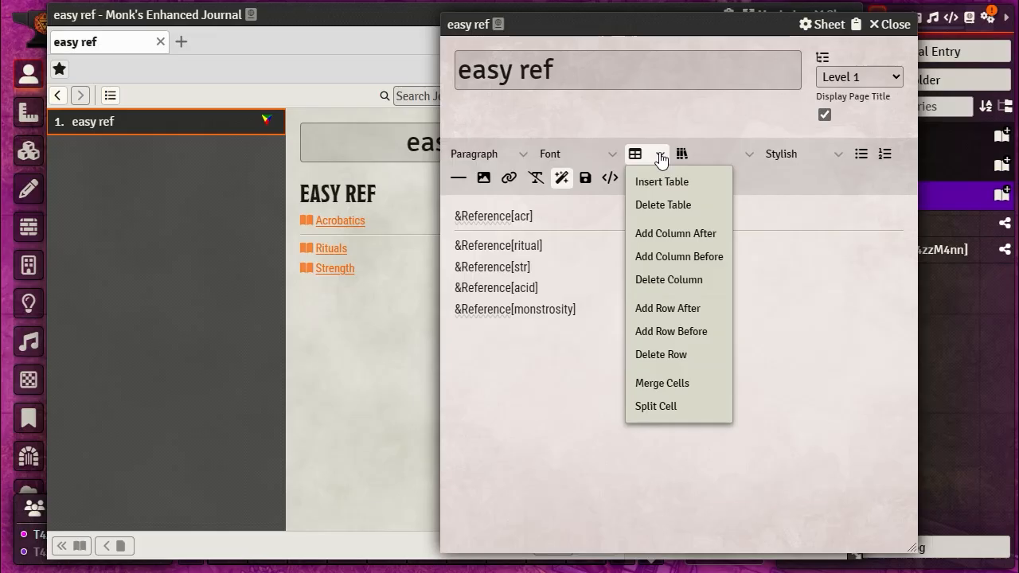
left_click(659, 156)
left_click(660, 156)
left_click_drag(591, 257, 590, 242)
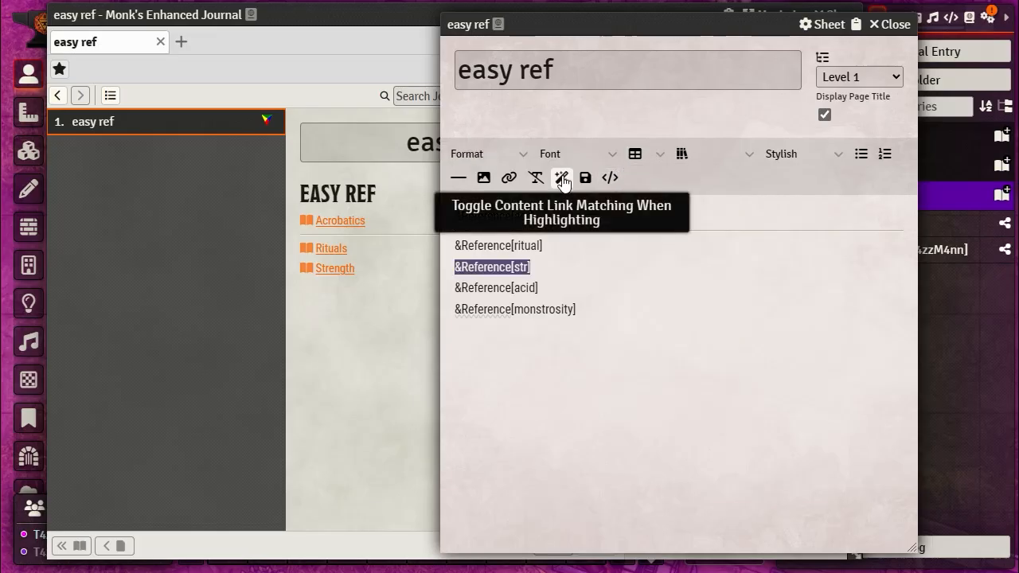
left_click(563, 179)
left_click(698, 311)
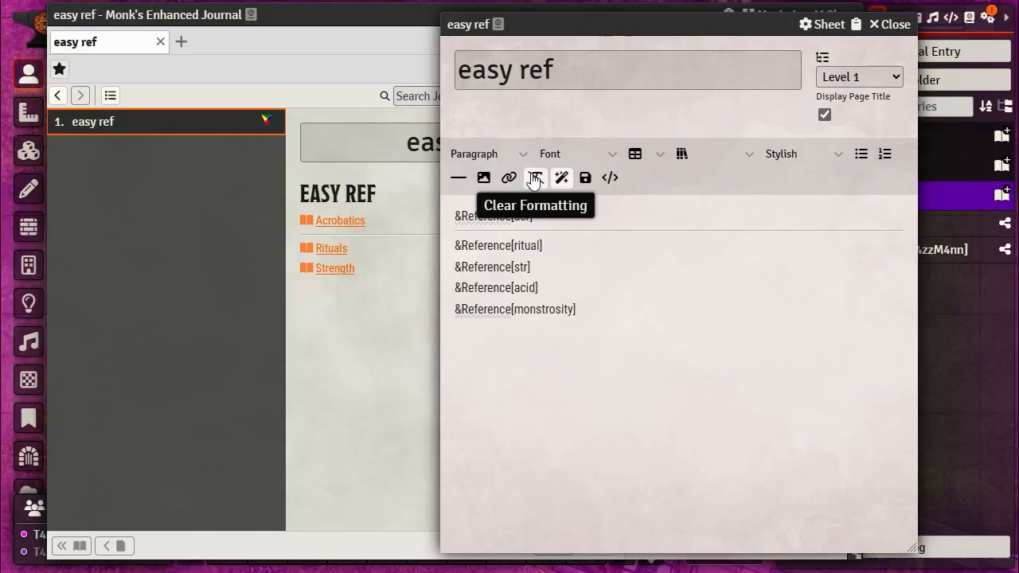
- Insert an Advice style block below the Monstrosity reference
left_click(706, 163)
mouse_move(705, 130)
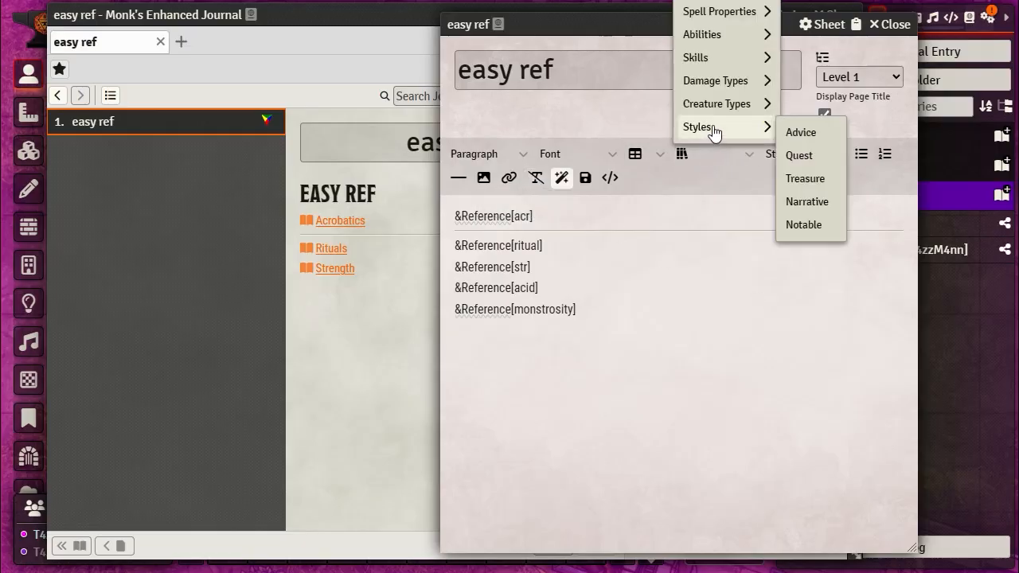
left_click(589, 303)
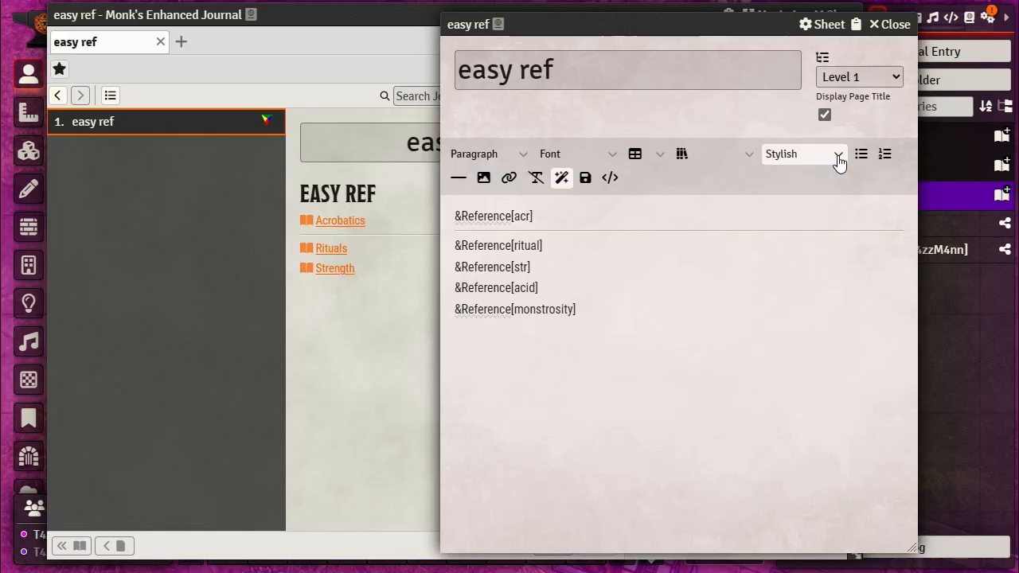
left_click(737, 152)
mouse_move(711, 128)
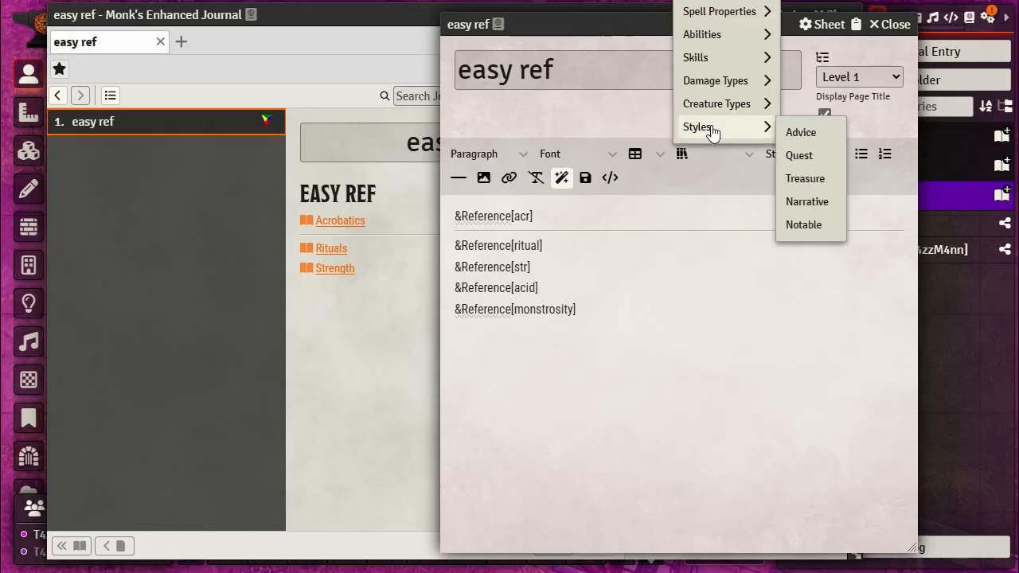
left_click(815, 131)
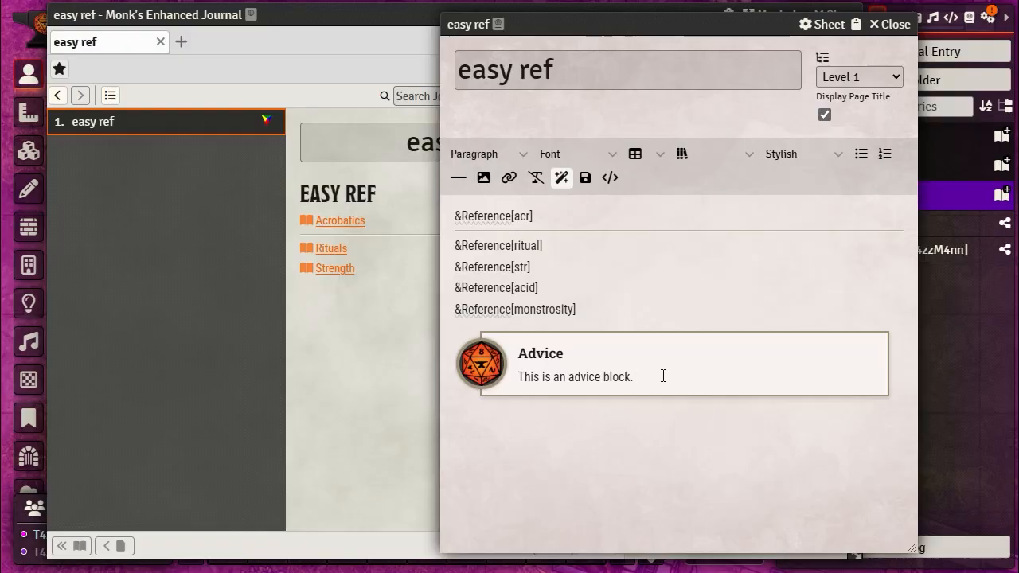
- Add several empty lines below the Advice block and place the text cursor back up just beneath it
key("Return")
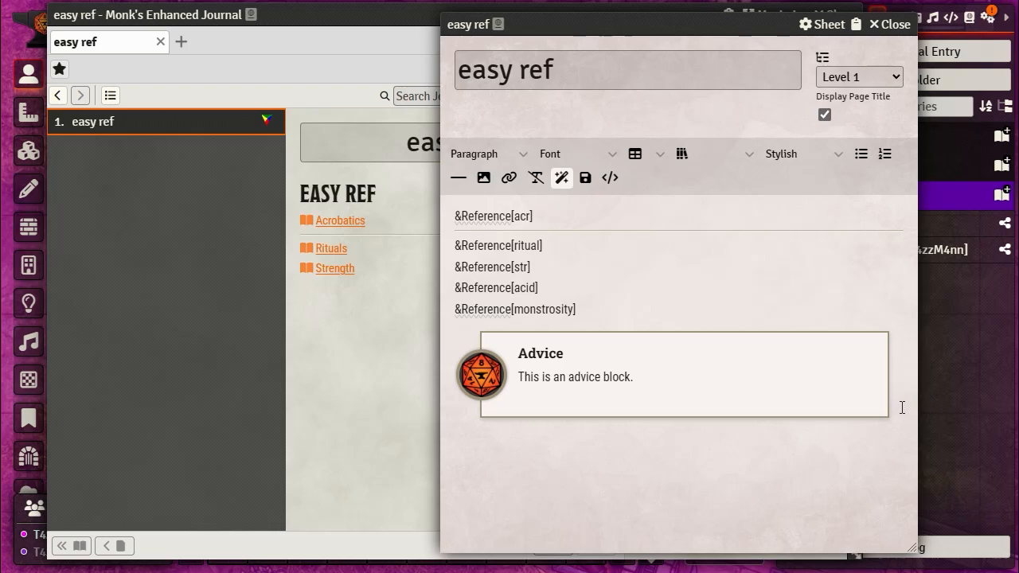
key("Return")
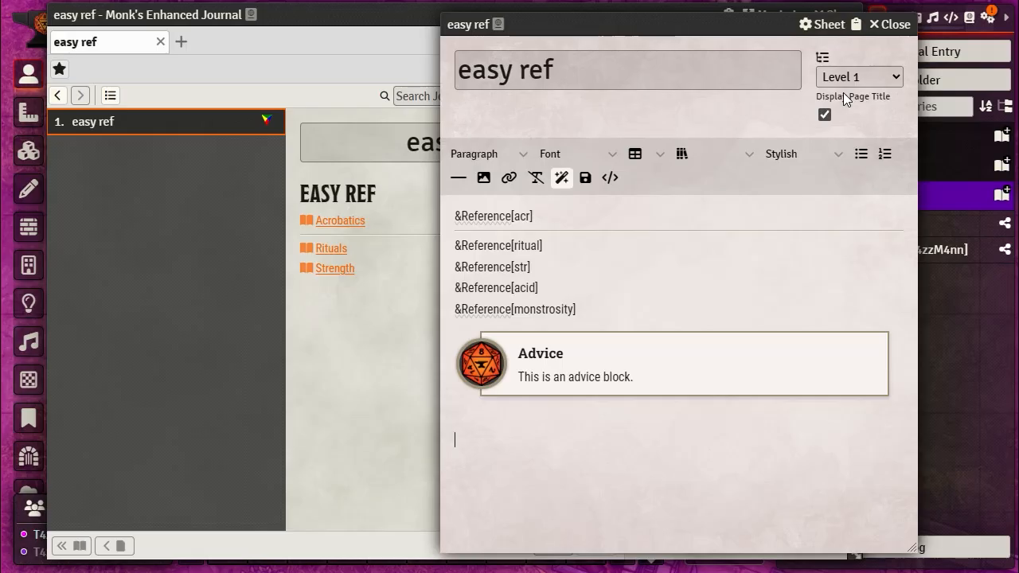
key("Return")
key("Return")
key("Return")
key("Return")
key("Return")
key("Up")
key("Up")
key("Up")
key("Up")
key("Up")
key("Up")
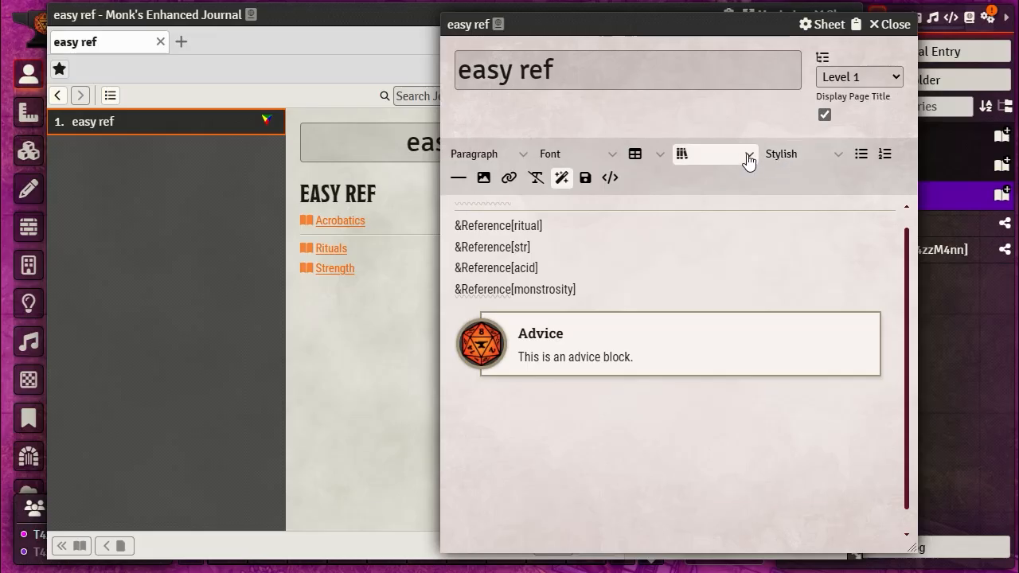
- Insert a Quest style block below the Advice block and a Treasure style block beneath it
left_click(709, 154)
mouse_move(726, 127)
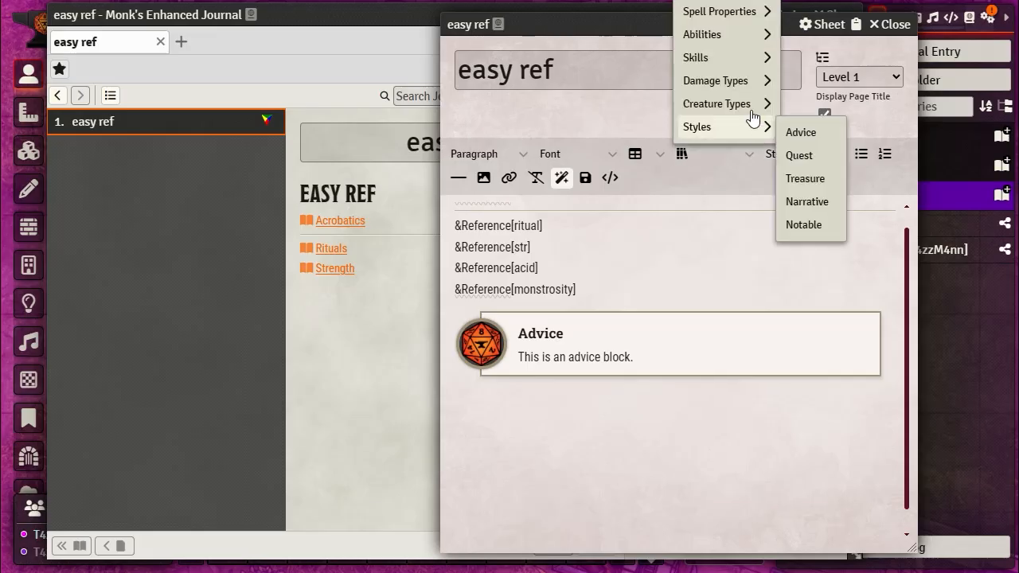
left_click(811, 157)
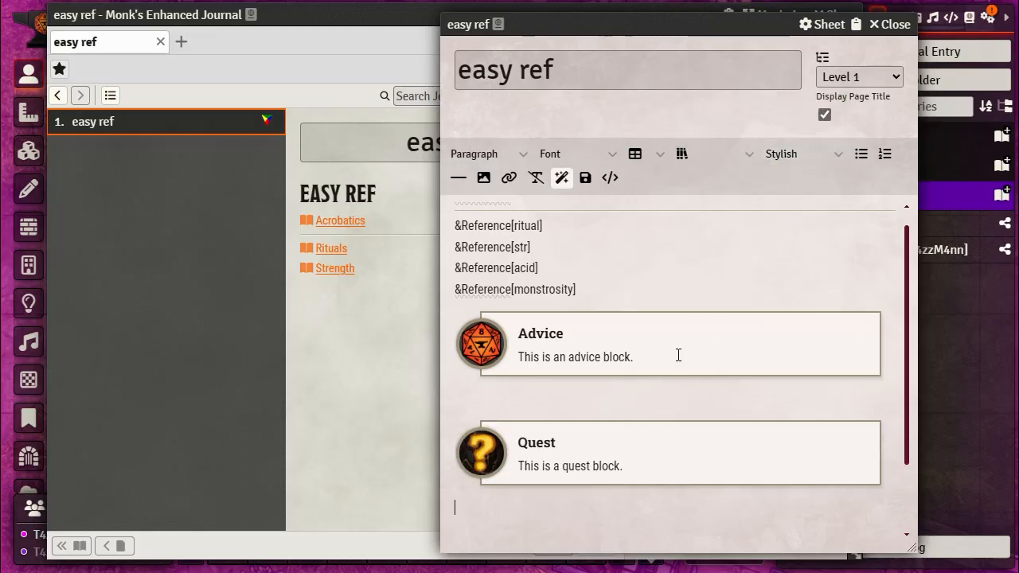
scroll(684, 357, "down", 2)
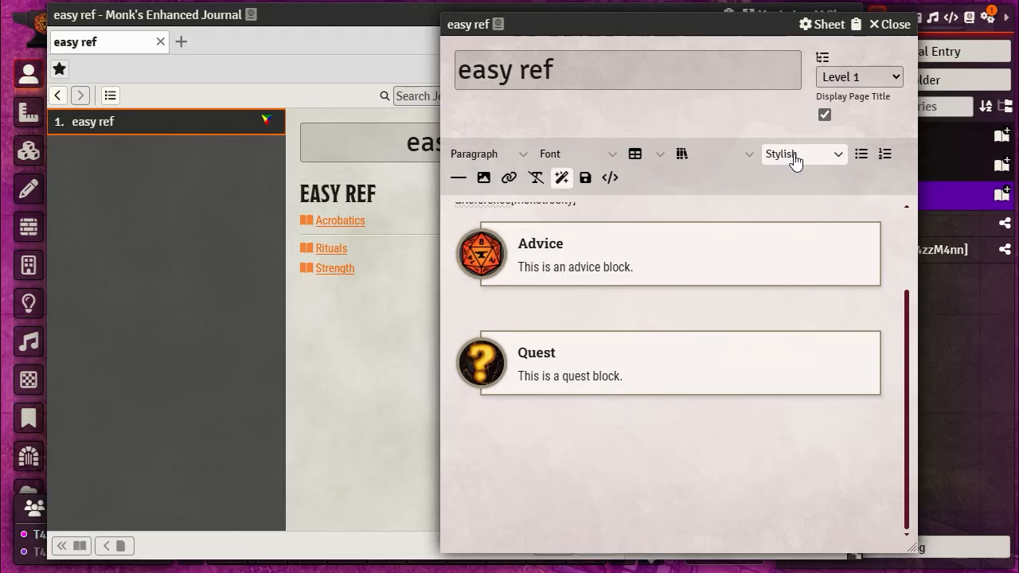
left_click(728, 159)
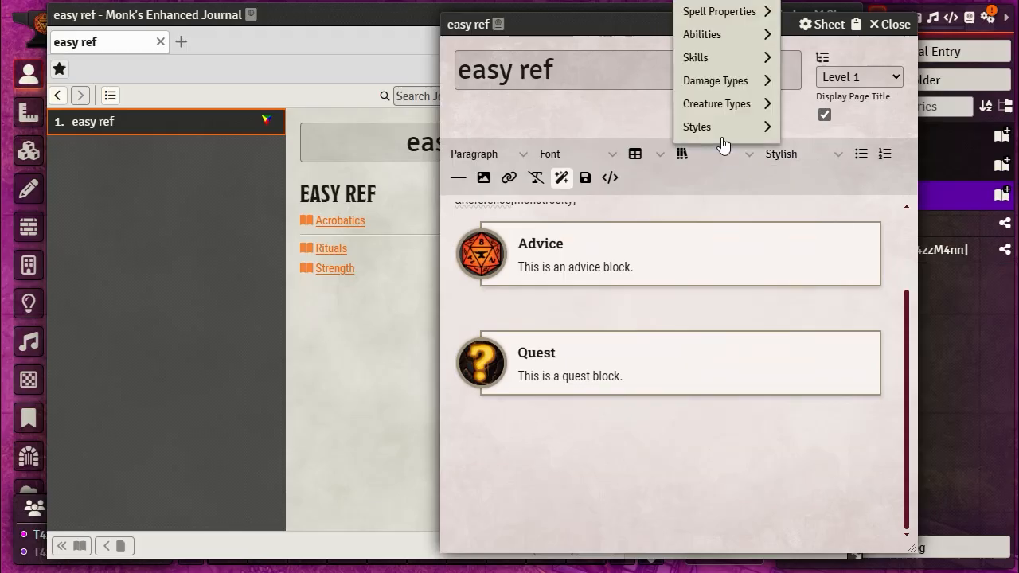
mouse_move(719, 135)
left_click(814, 180)
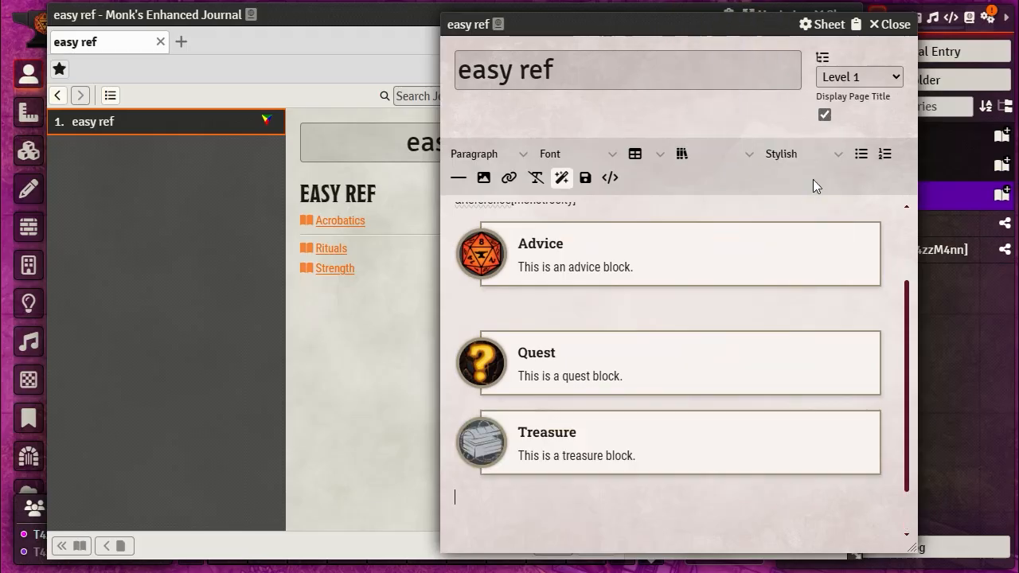
- Insert a Narrative style block below the Treasure block, separated from it by an empty line
left_click(735, 159)
mouse_move(717, 111)
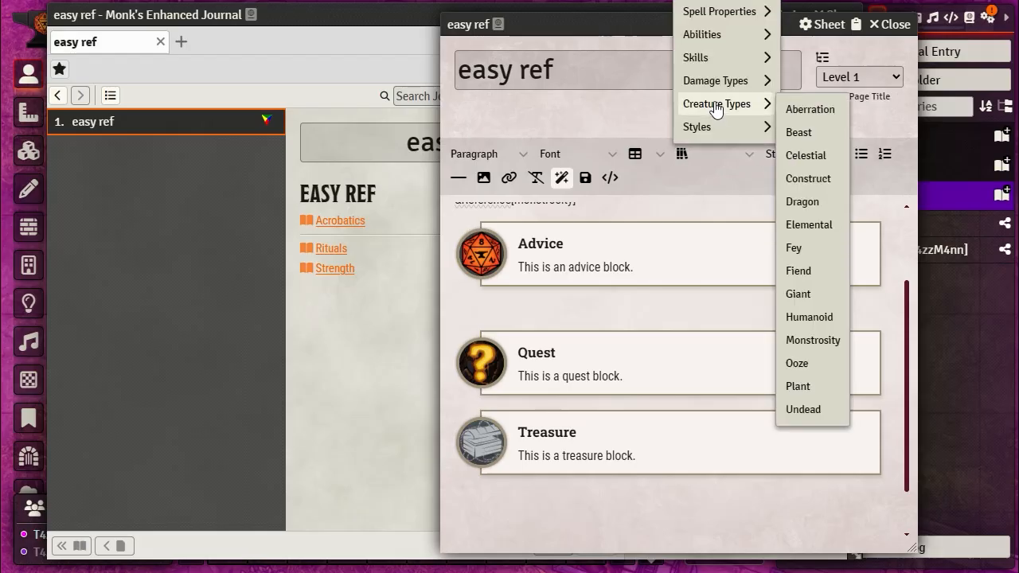
mouse_move(701, 127)
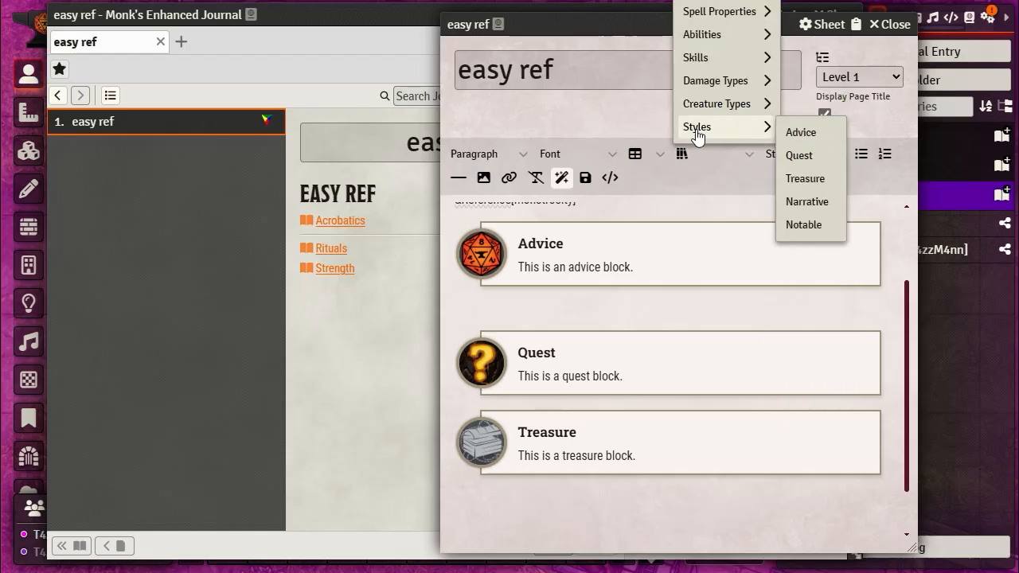
left_click(808, 201)
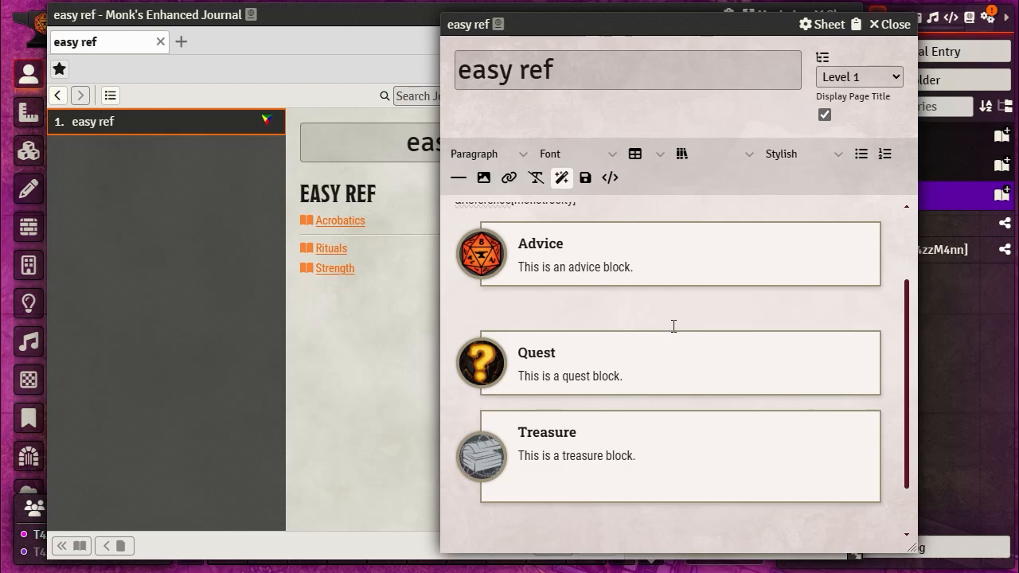
key("Return")
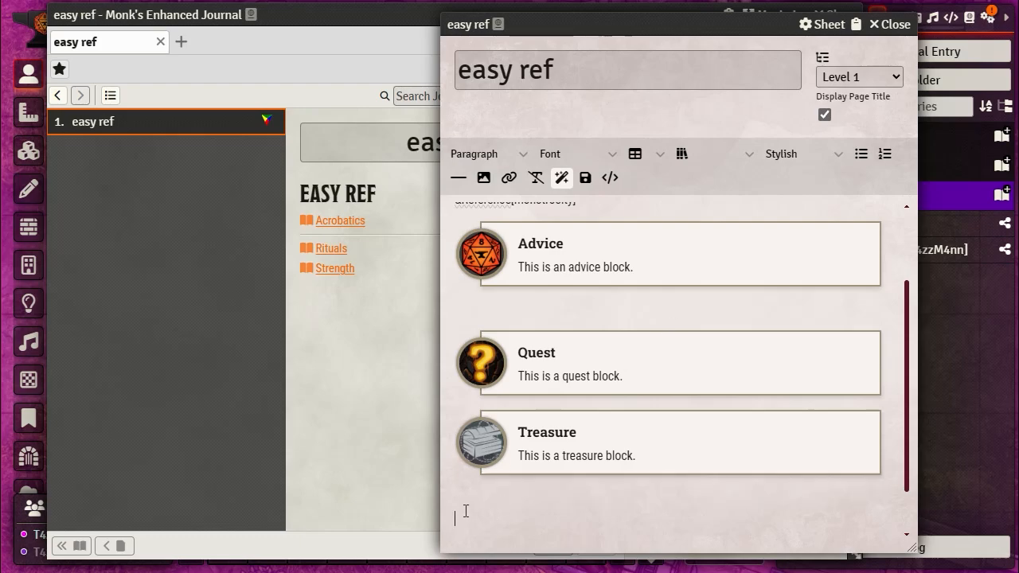
left_click(749, 158)
mouse_move(730, 126)
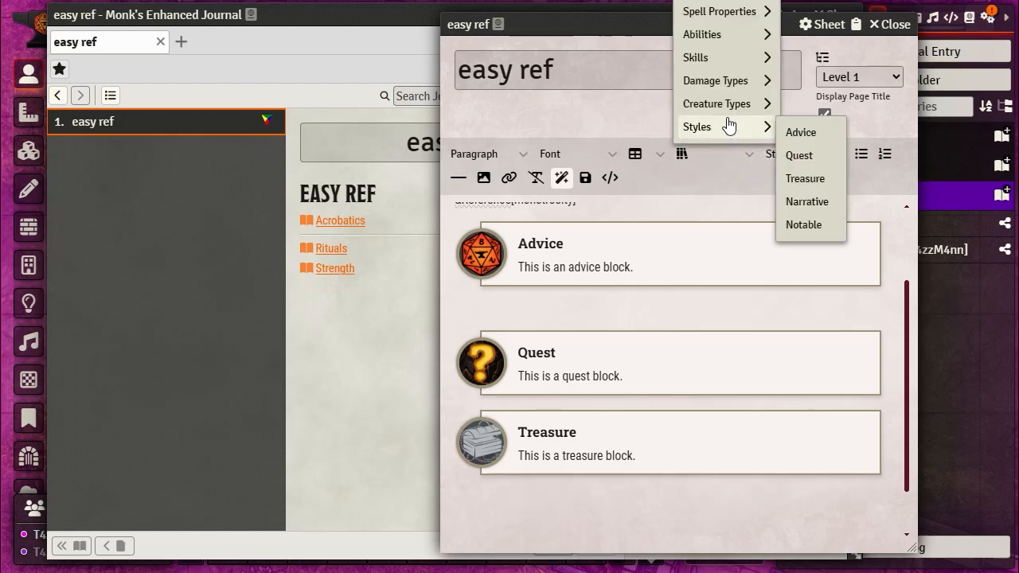
left_click(806, 202)
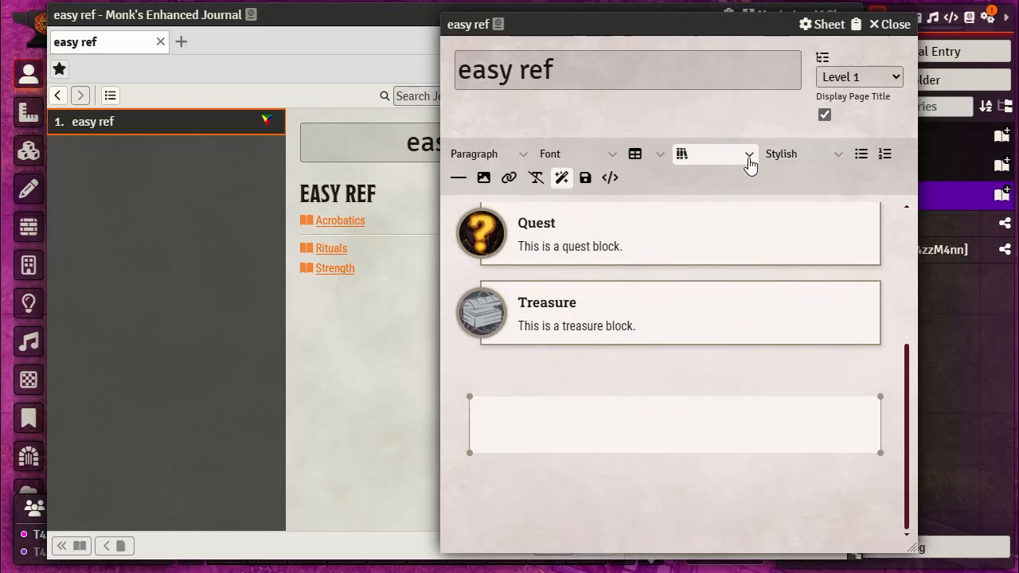
- Insert a Notable style block below the Narrative block and review the page's blocks up to the first reference
left_click(724, 162)
mouse_move(723, 129)
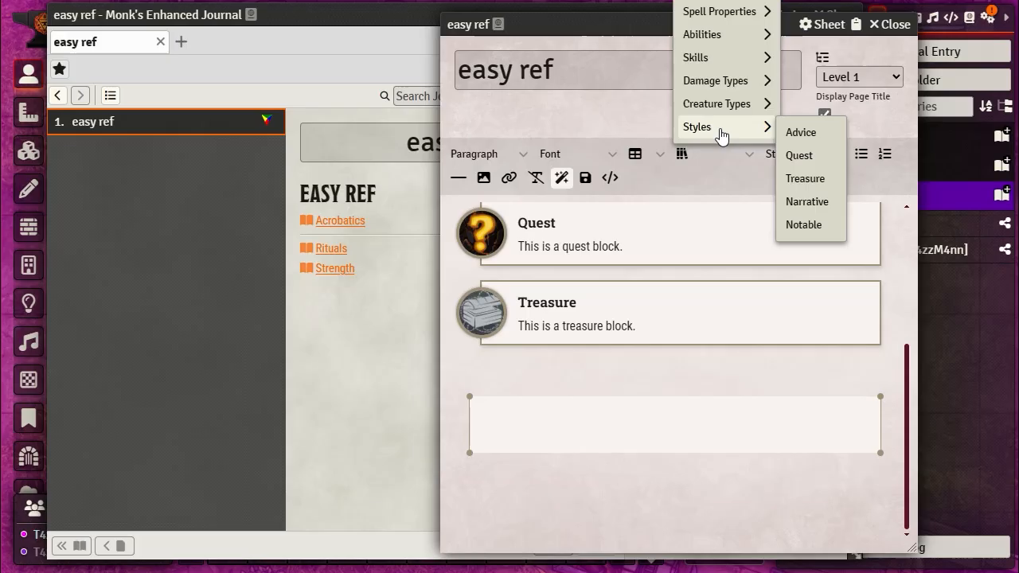
left_click(820, 229)
scroll(669, 382, "down", 1)
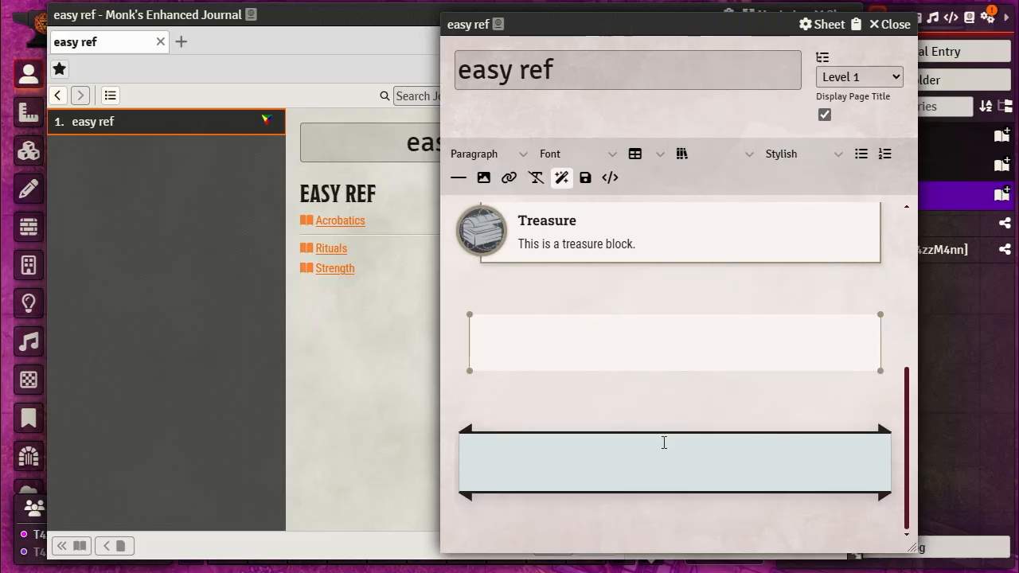
scroll(664, 438, "up", 5)
scroll(664, 407, "down", 2)
scroll(665, 405, "up", 3)
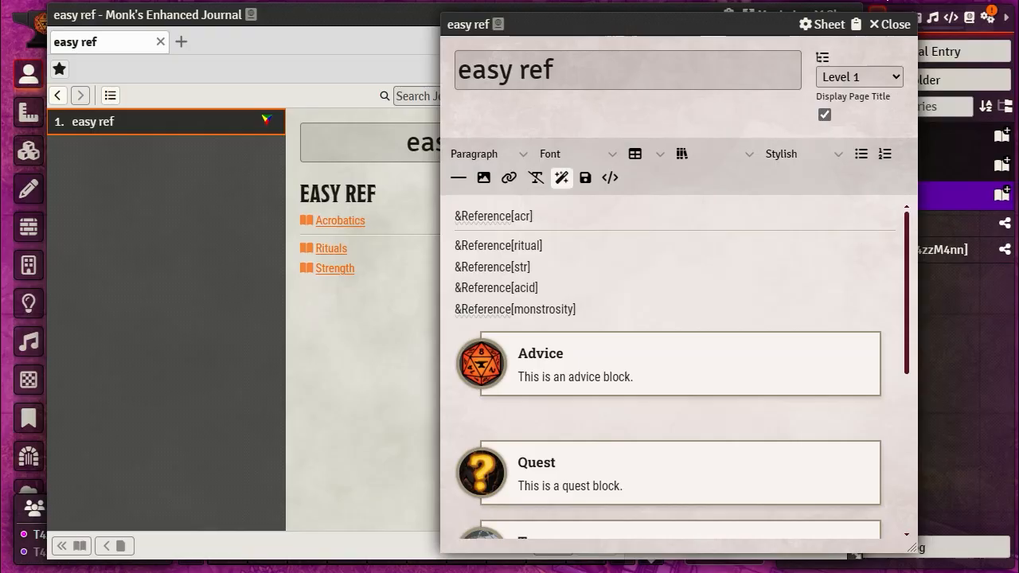
- Make room by rearranging the journal windows, and open the D&D - Easy Reference project page from the module list
left_click_drag(732, 23, 453, 20)
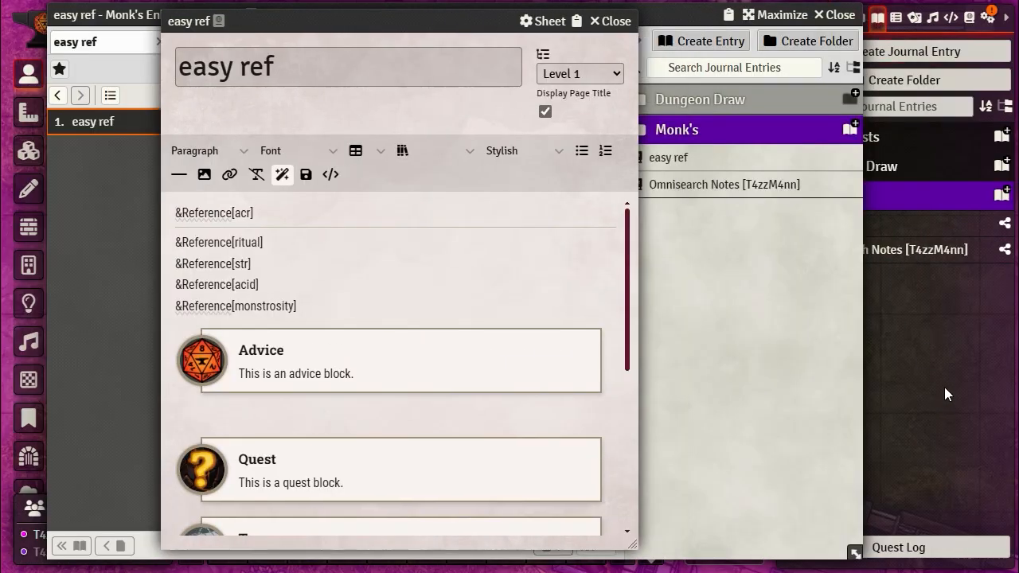
left_click(987, 19)
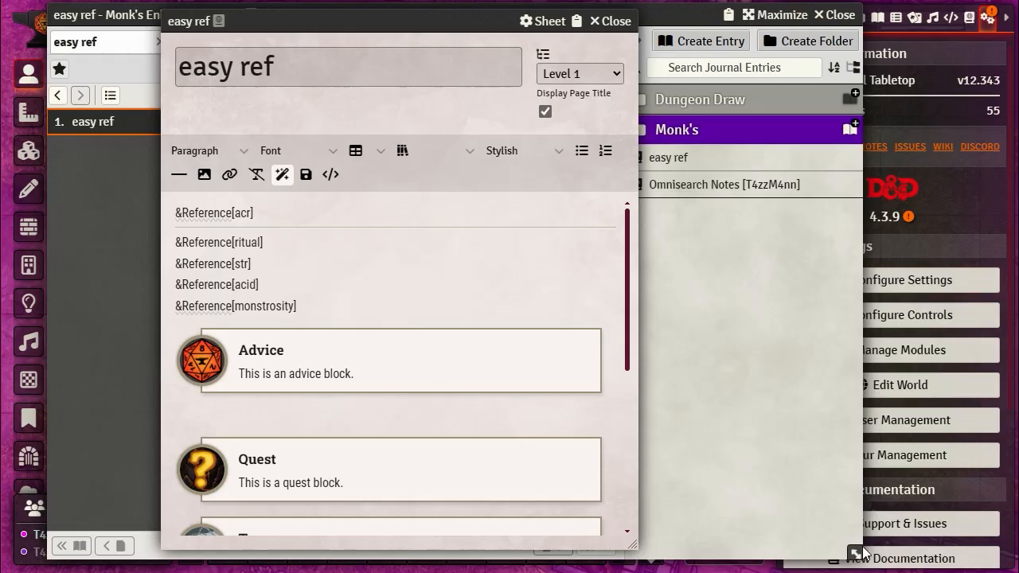
left_click_drag(856, 552, 761, 551)
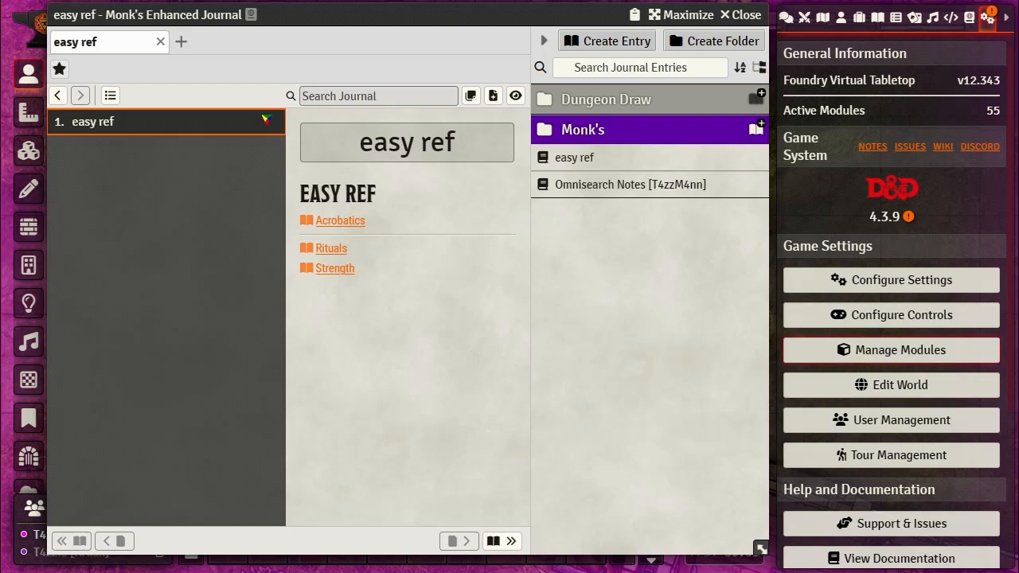
left_click(892, 351)
scroll(350, 183, "down", 1)
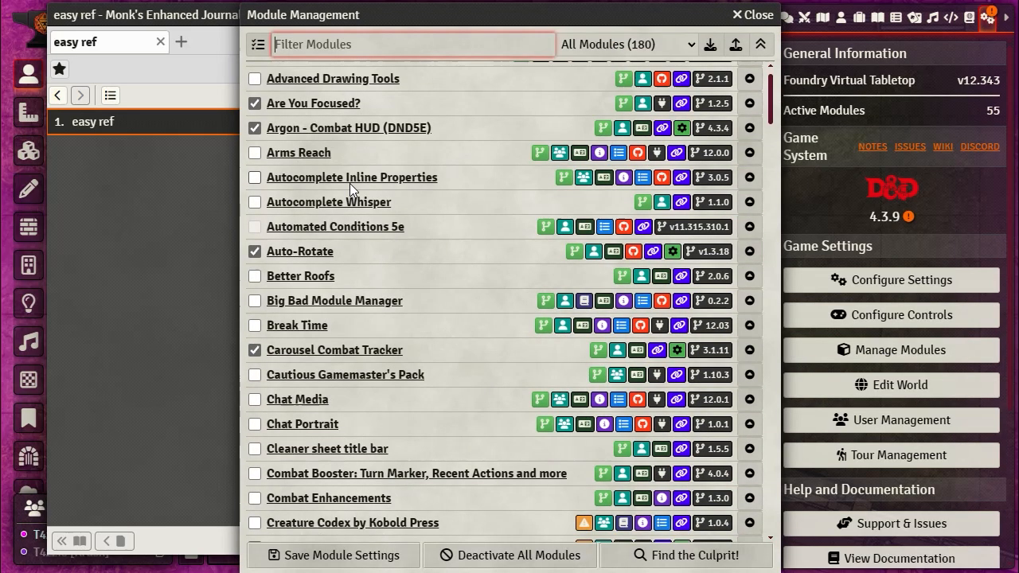
scroll(355, 186, "down", 3)
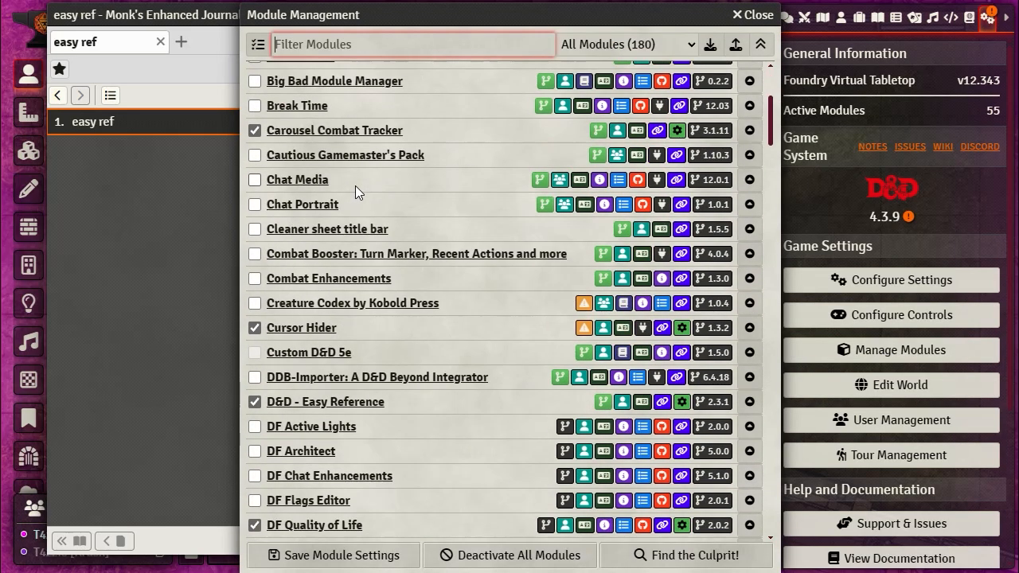
left_click(663, 404)
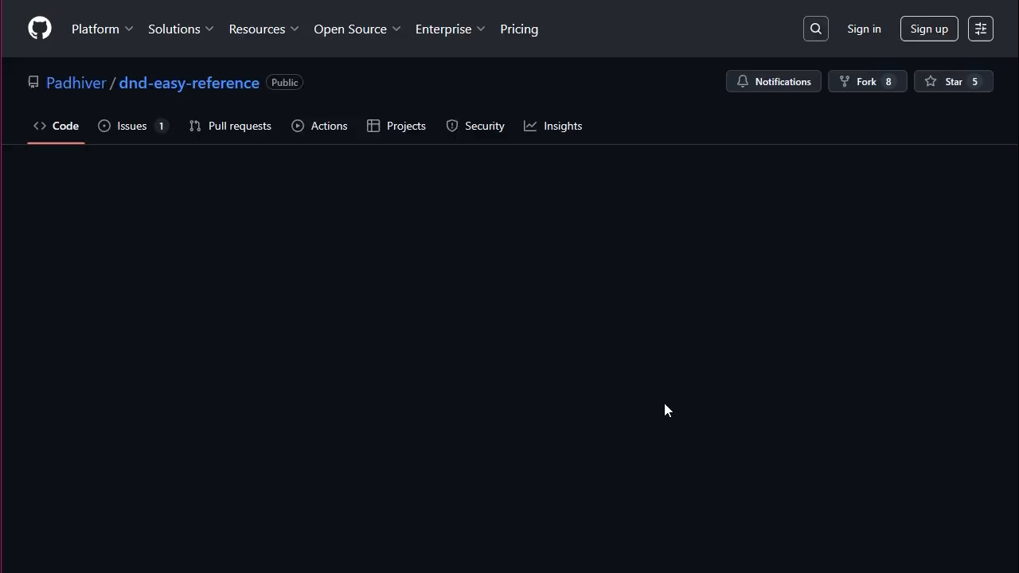
- Review the module's README and its demo video on GitHub, including full screen, and return to Foundry with the module list closed
scroll(253, 325, "down", 6)
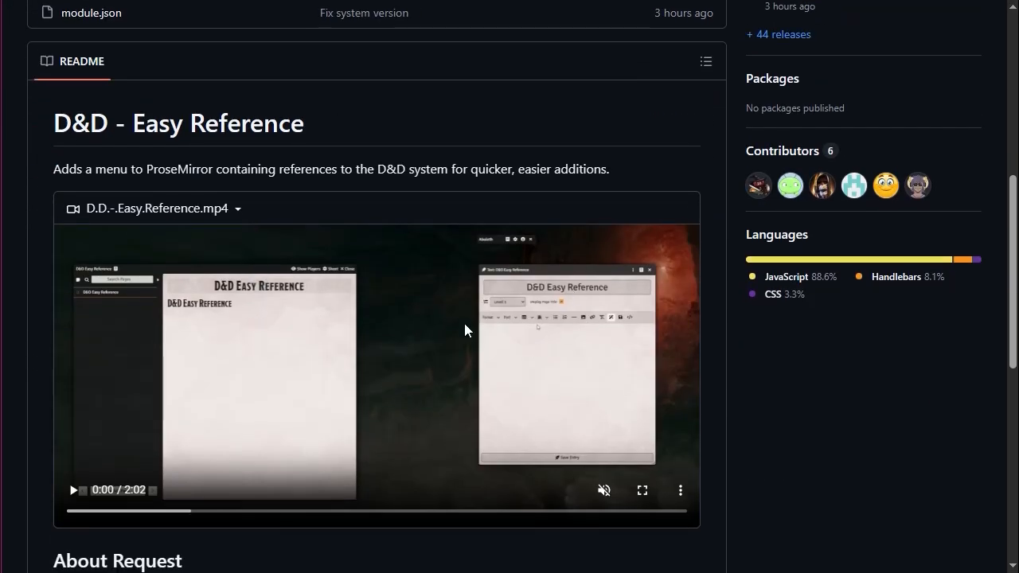
scroll(391, 367, "down", 2)
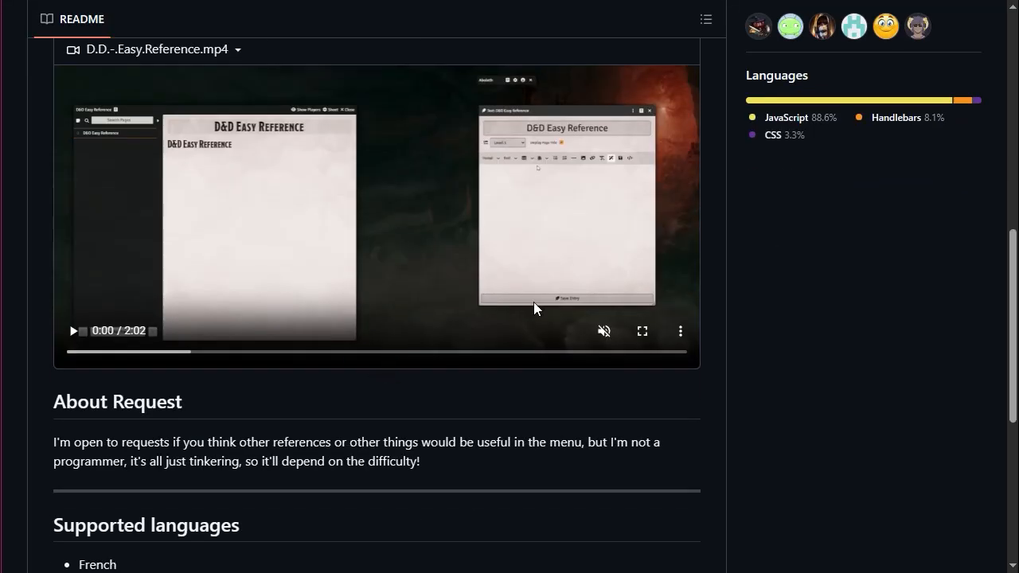
scroll(533, 302, "up", 1)
left_click(642, 411)
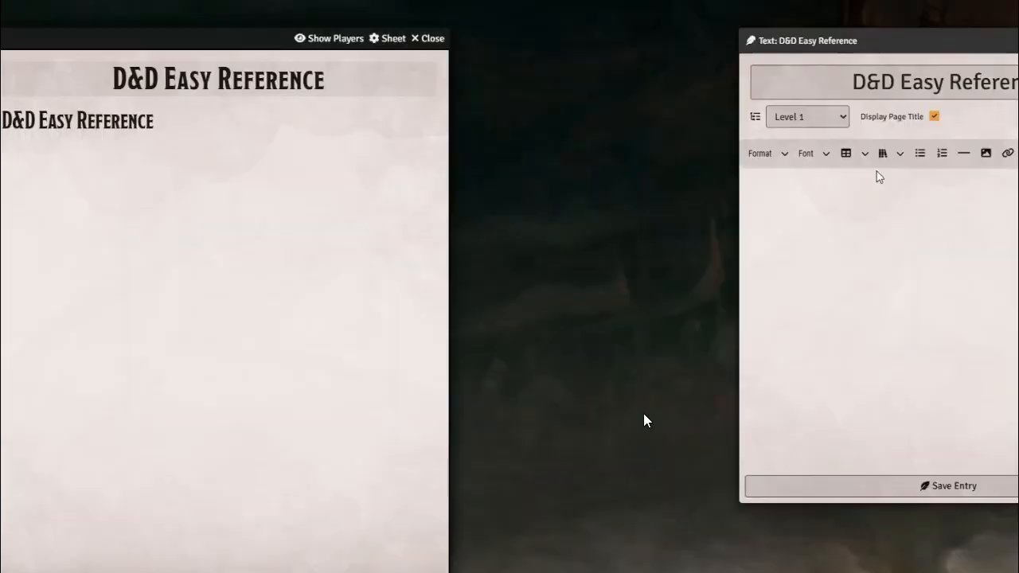
key("Escape")
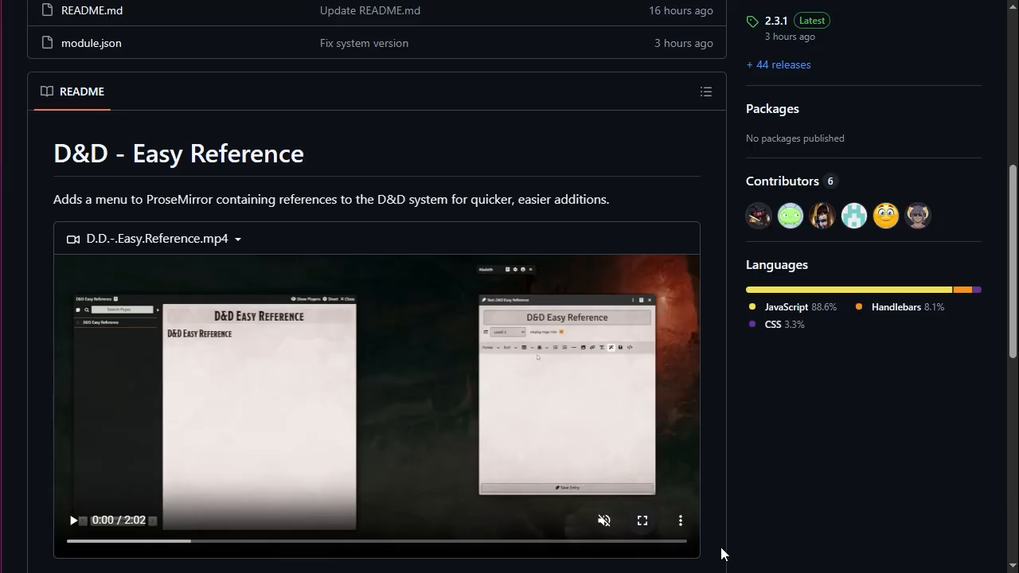
left_click(680, 524)
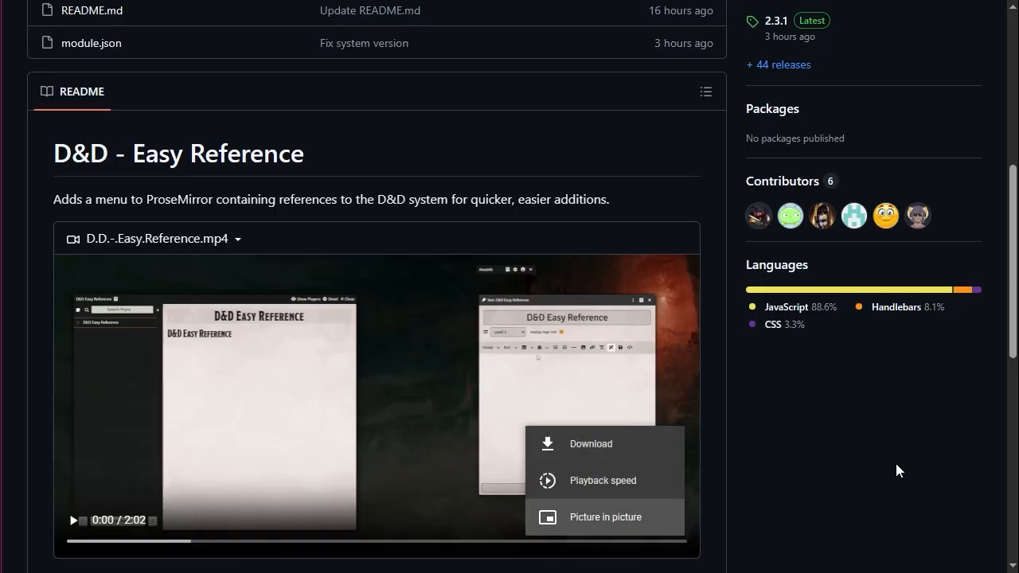
left_click(873, 471)
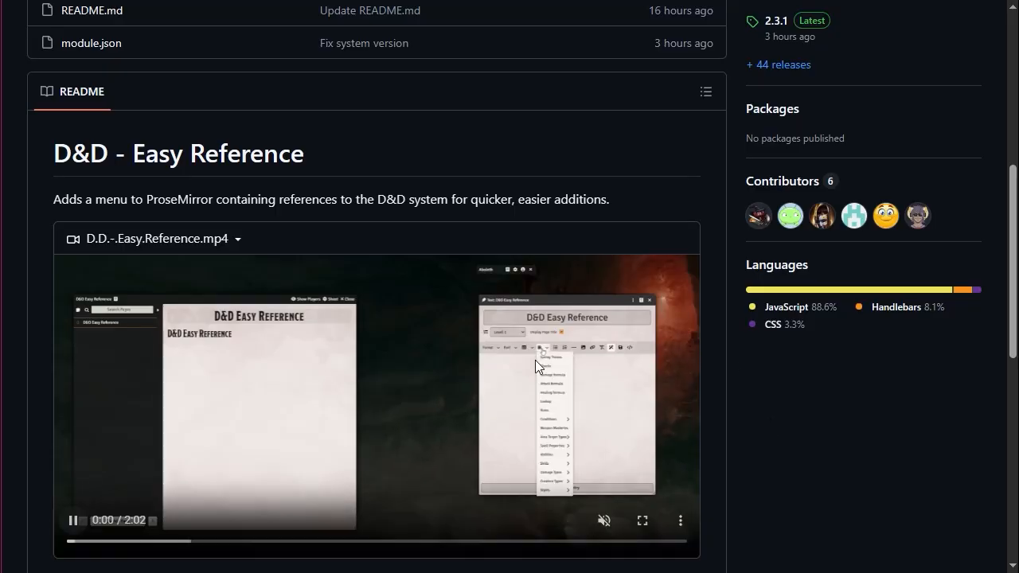
left_click(642, 521)
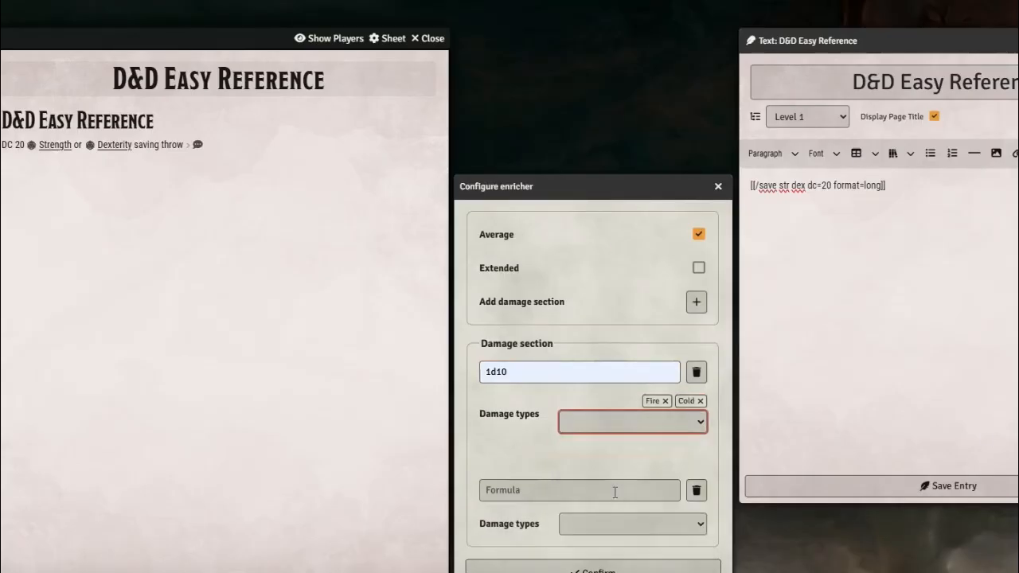
key("Escape")
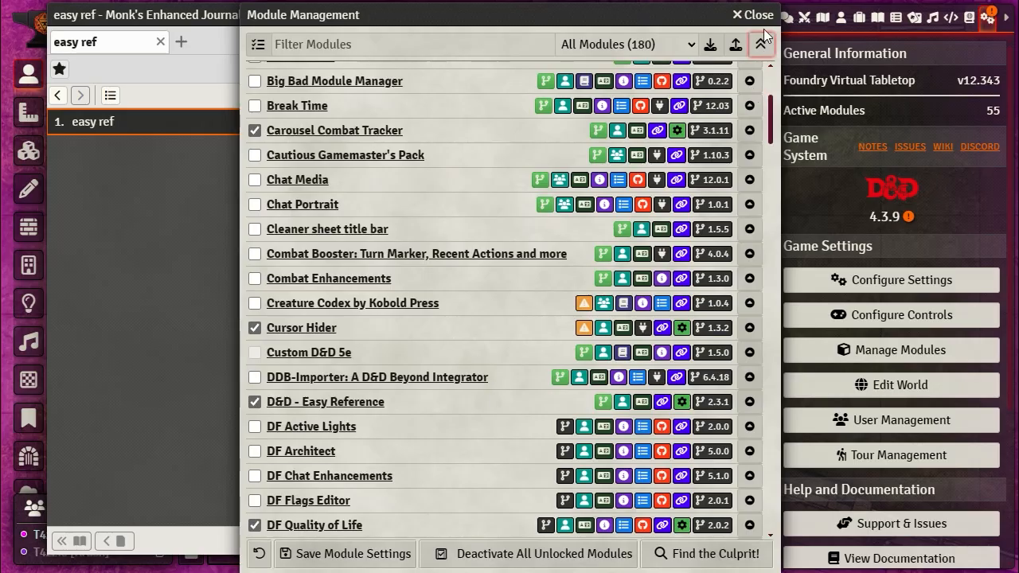
left_click(753, 15)
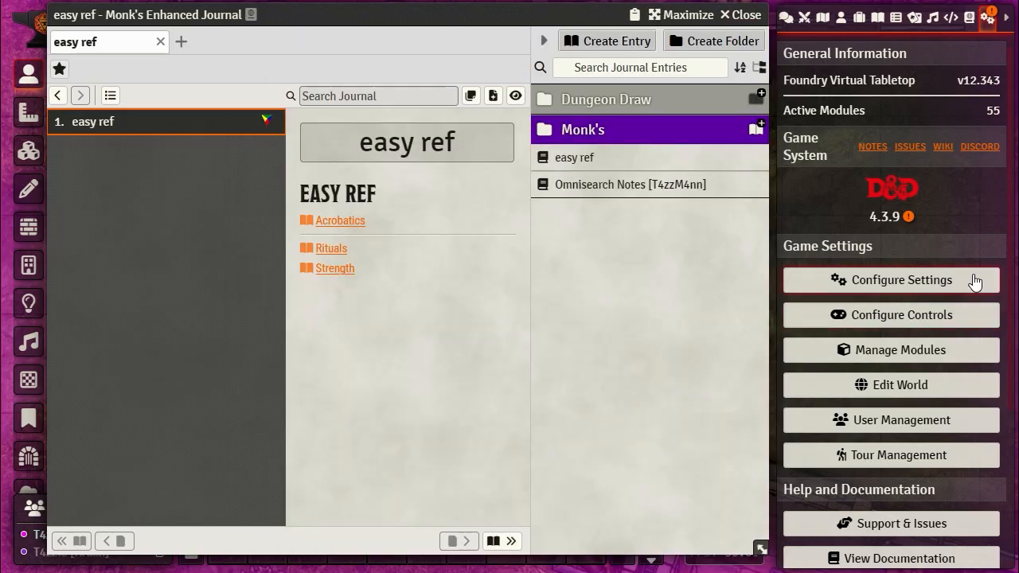
- Disable Saving Throws, Attack formula and Healing formula in the D&D - Easy Reference menu configuration and save the game settings
left_click(870, 282)
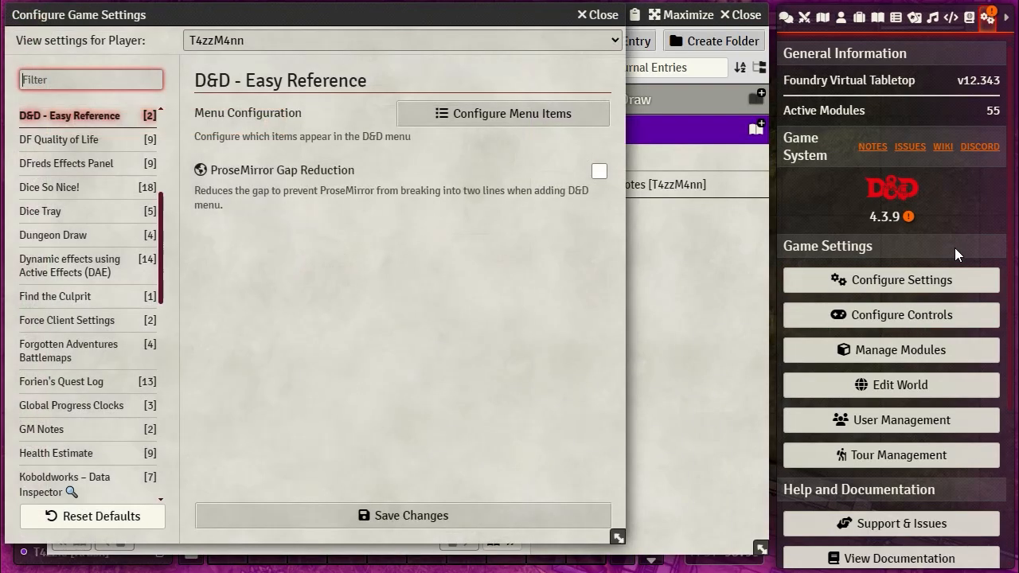
left_click(489, 115)
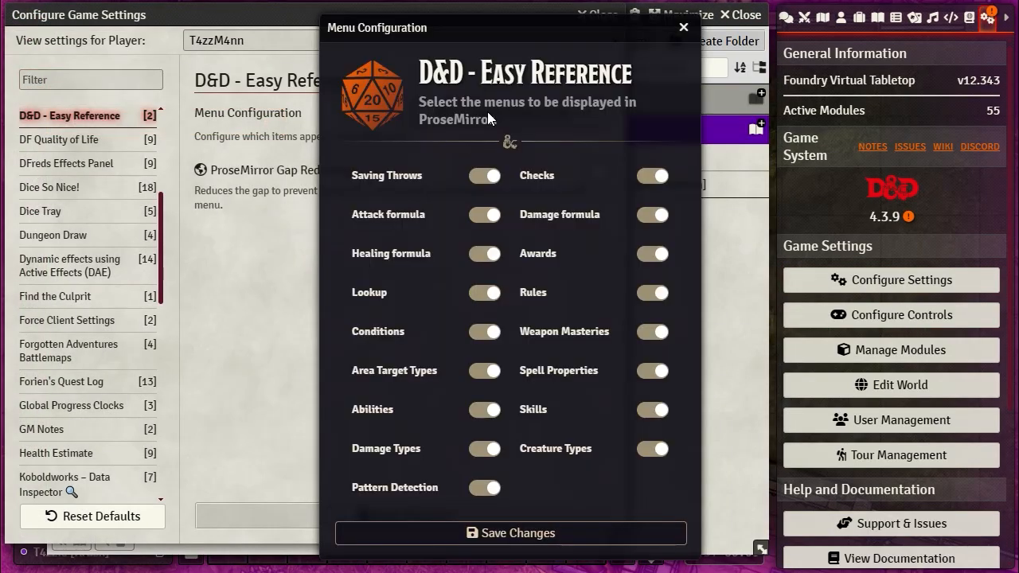
left_click(488, 176)
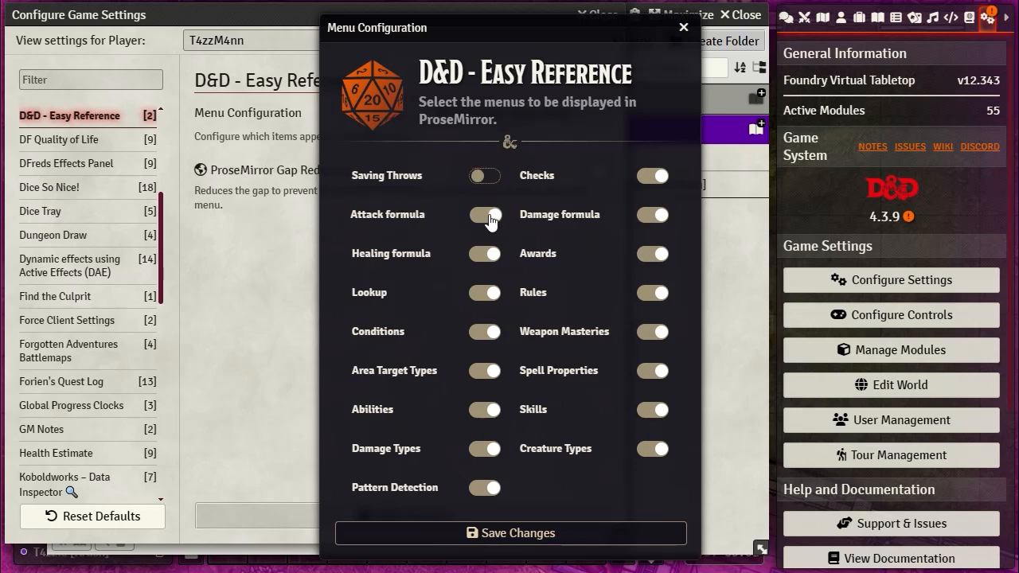
left_click(485, 254)
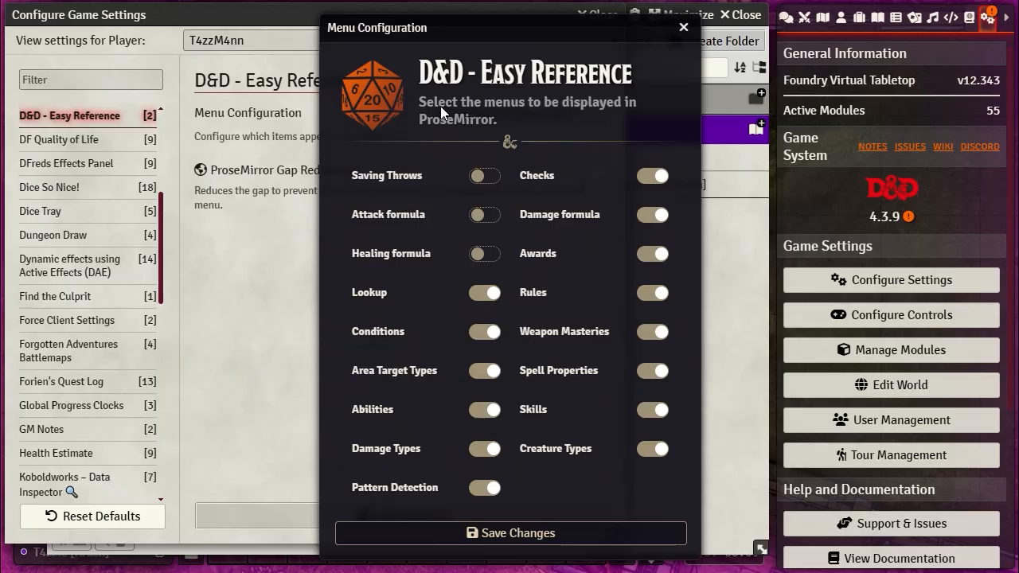
left_click(485, 529)
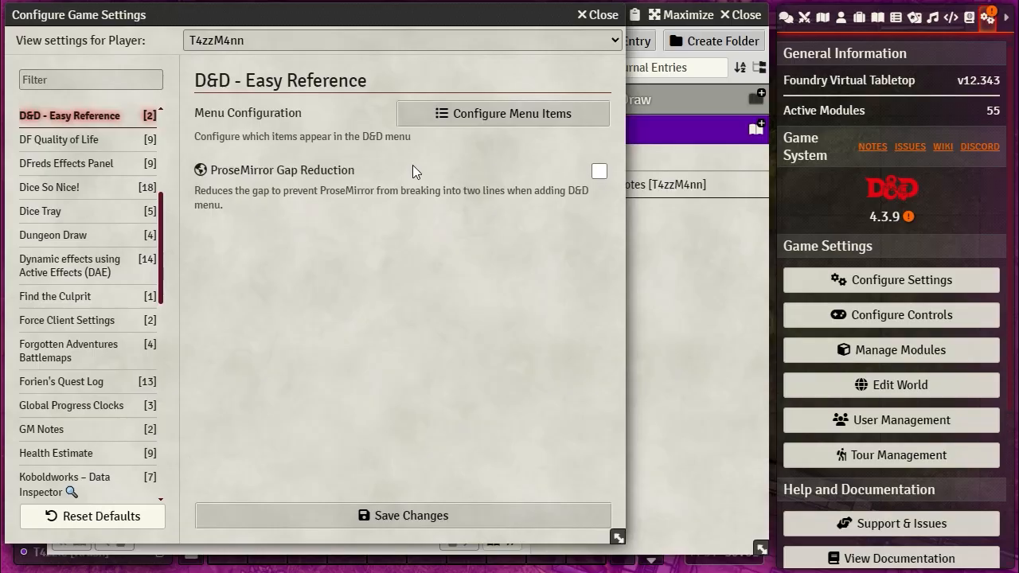
left_click(417, 517)
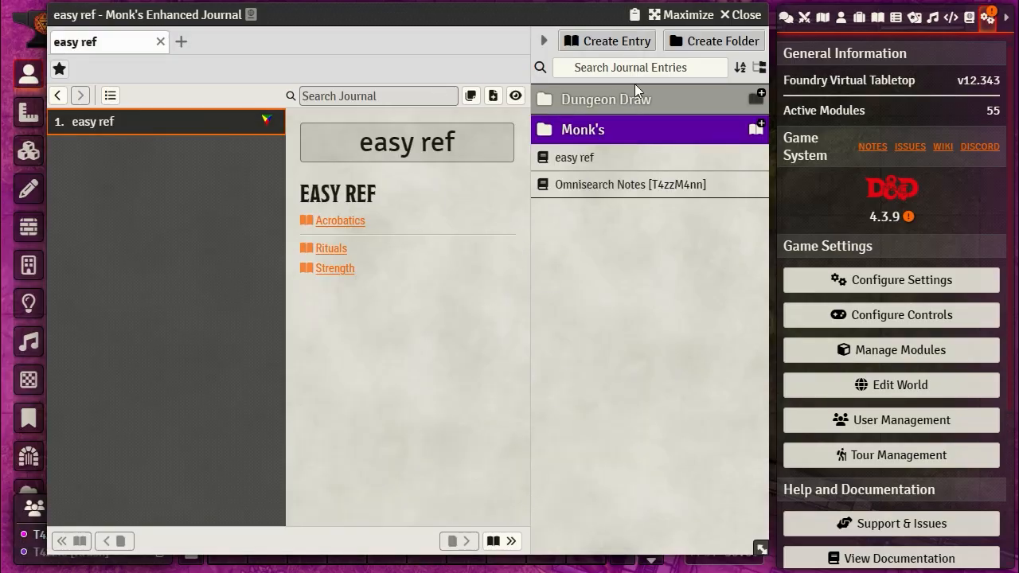
- Close the journal window and the easy ref page editor, and reopen the easy ref journal entry
left_click(753, 22)
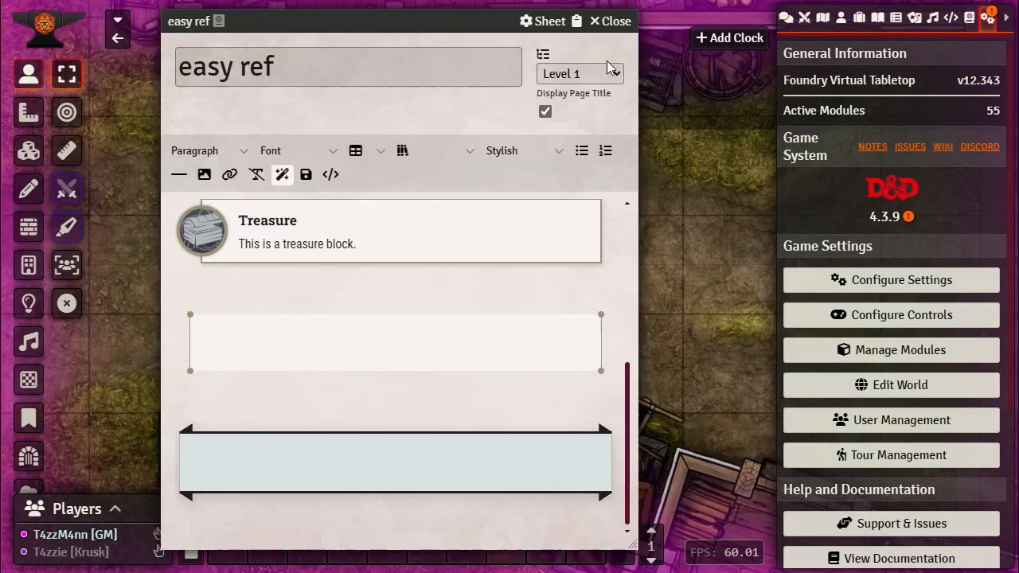
left_click(623, 22)
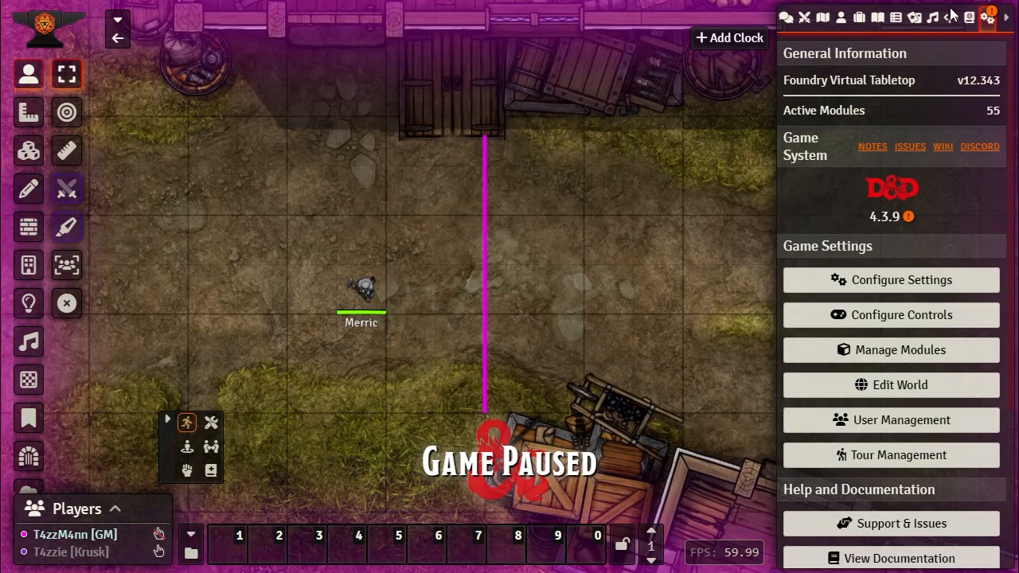
left_click(878, 21)
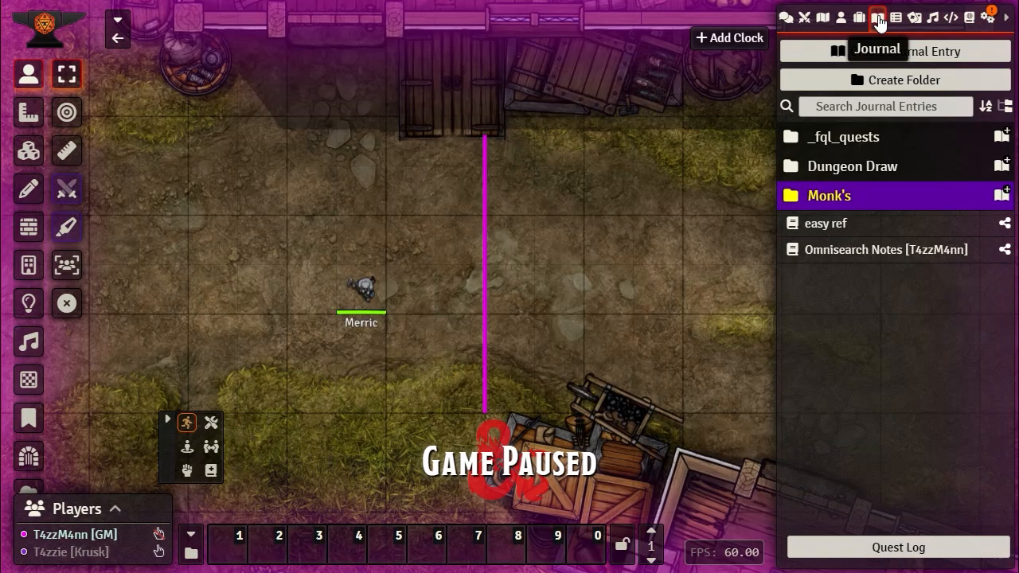
left_click(818, 226)
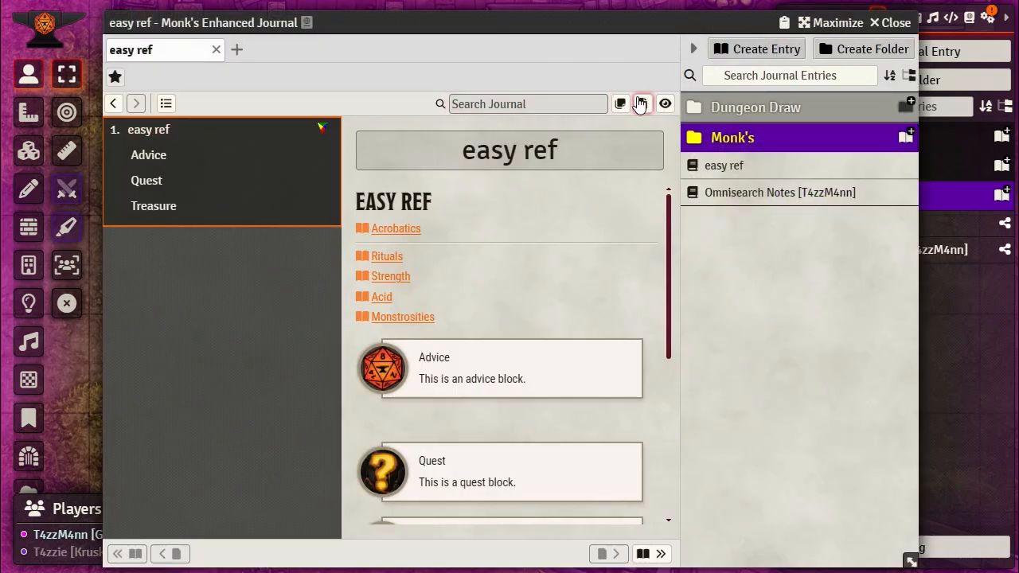
- Examine the D&D reference menu and its Detect Patterns options in the easy ref page editor, close the editor and reposition the journal window
mouse_move(611, 207)
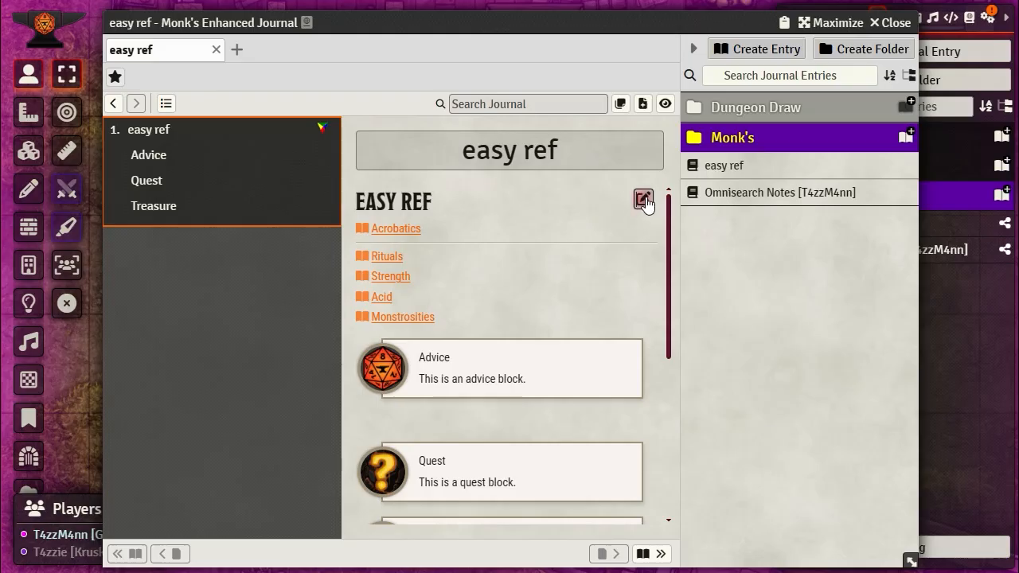
left_click(643, 200)
left_click(472, 156)
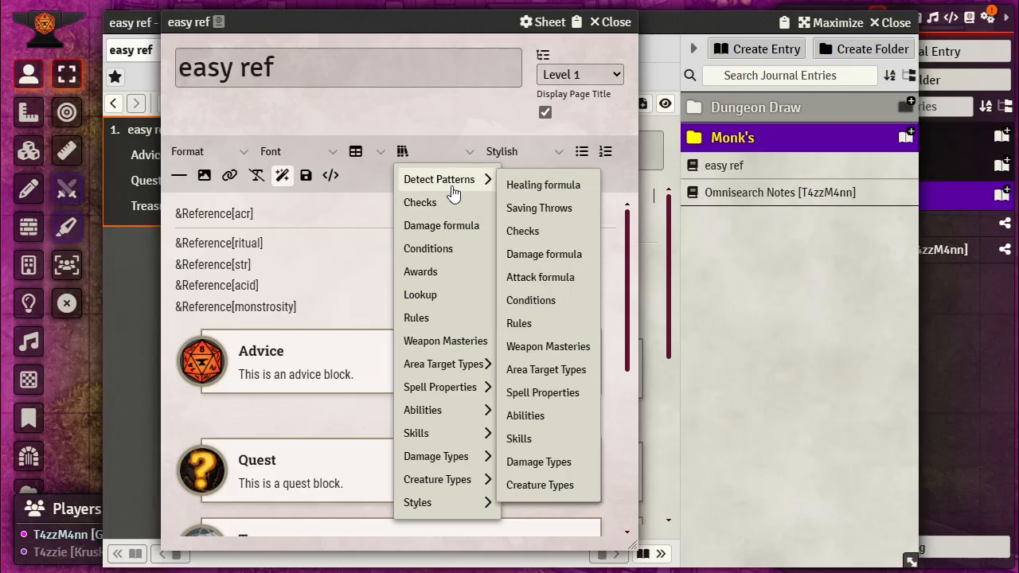
mouse_move(421, 508)
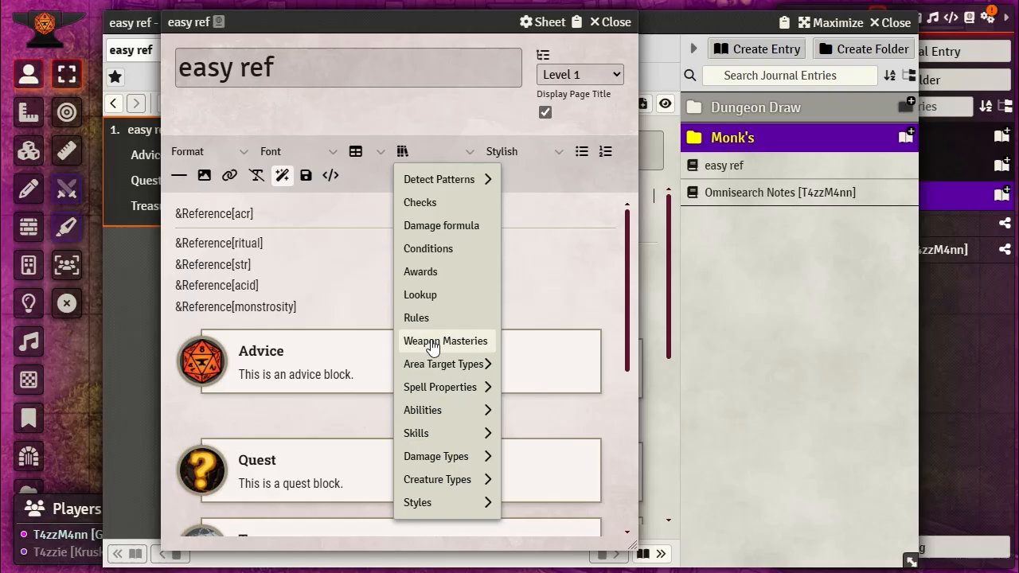
mouse_move(425, 187)
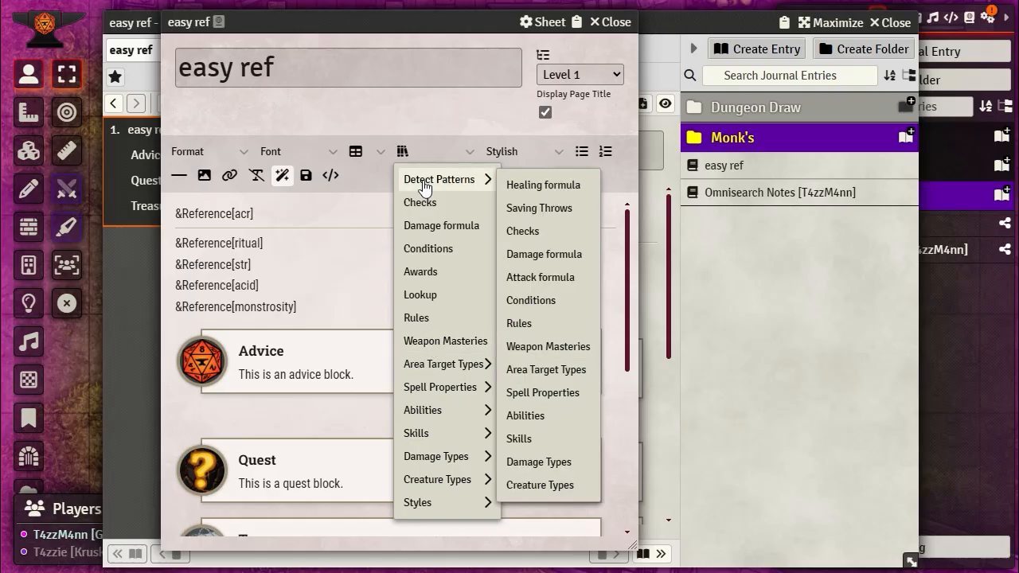
left_click(971, 407)
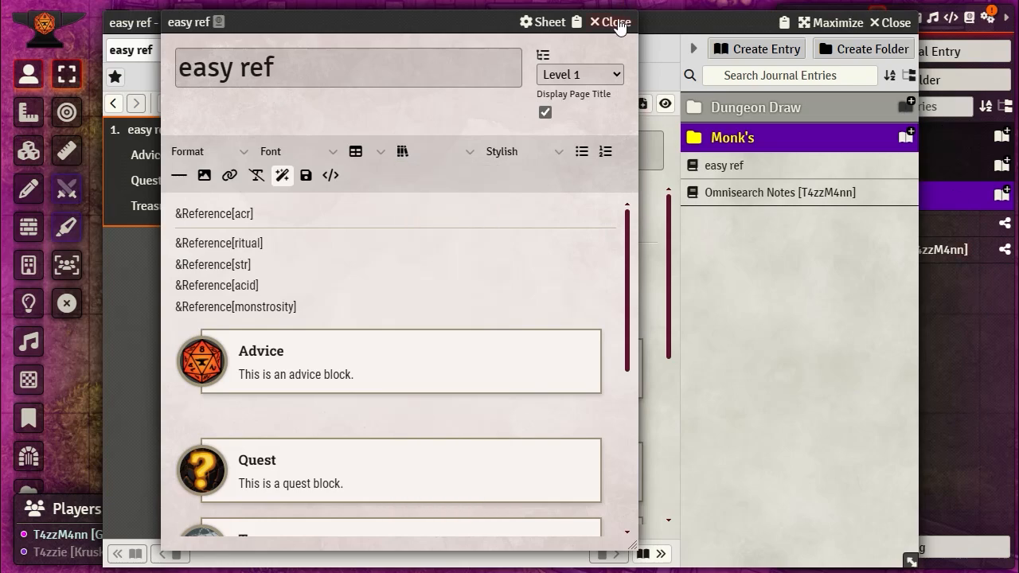
left_click(617, 24)
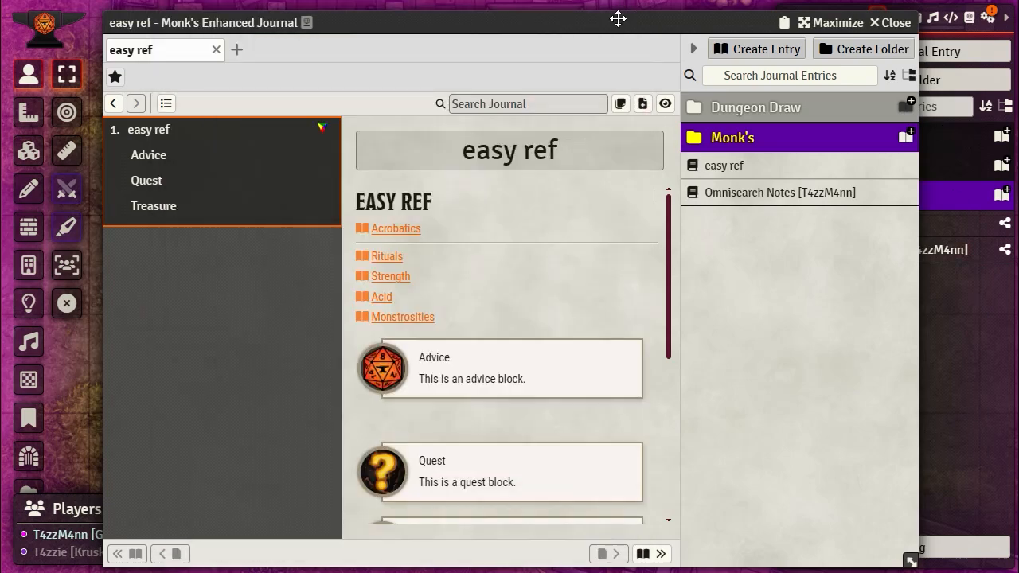
left_click_drag(589, 27, 462, 21)
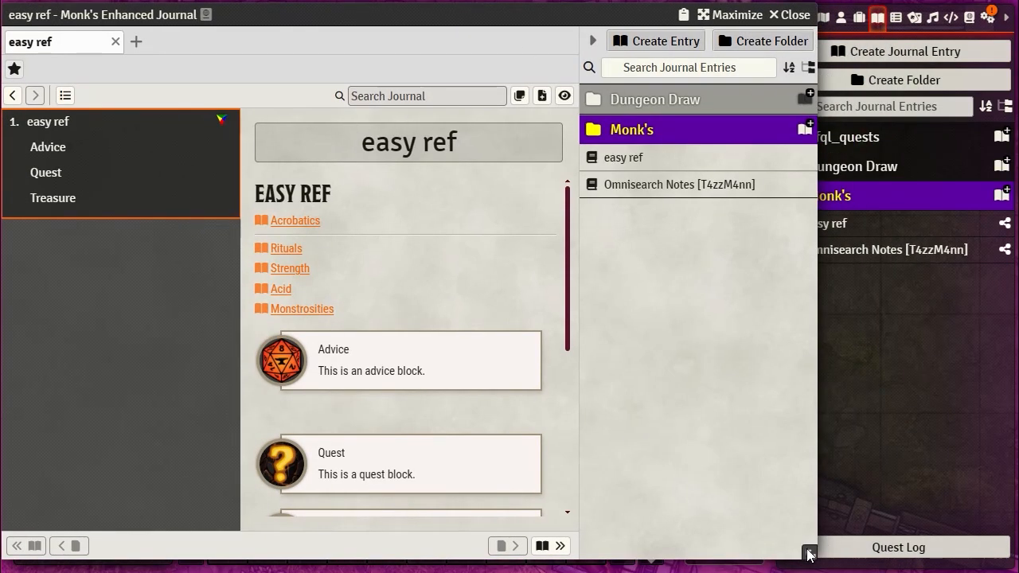
- Shrink the journal window, check the D&D - Easy Reference menu configuration in the game settings, and save the settings
left_click_drag(807, 555, 725, 548)
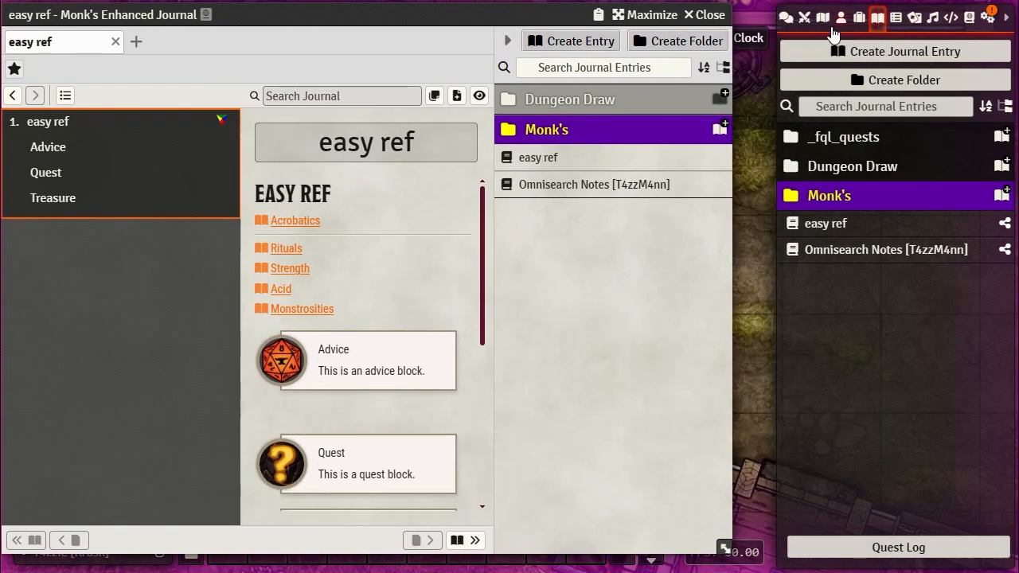
left_click(987, 16)
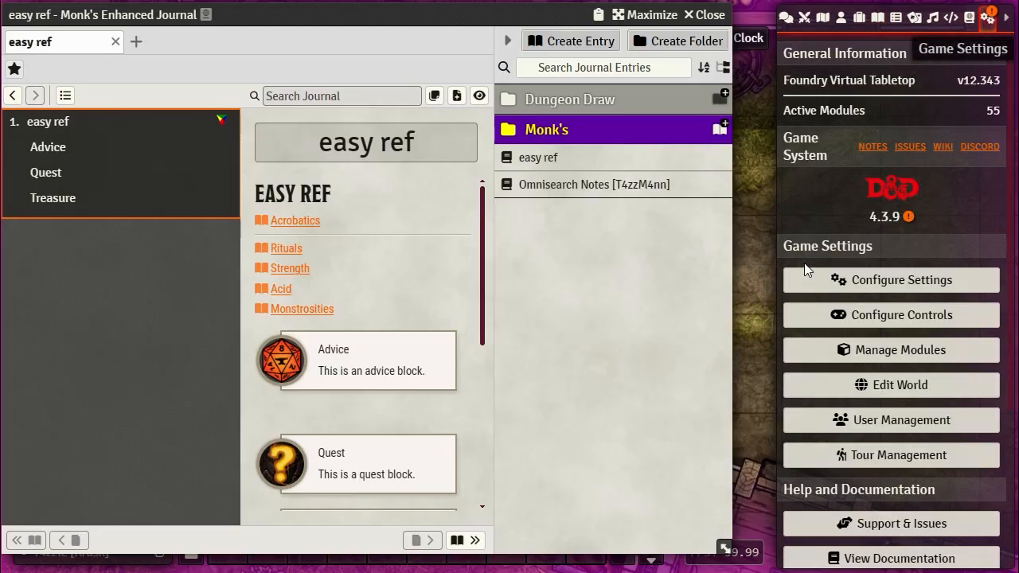
left_click(902, 282)
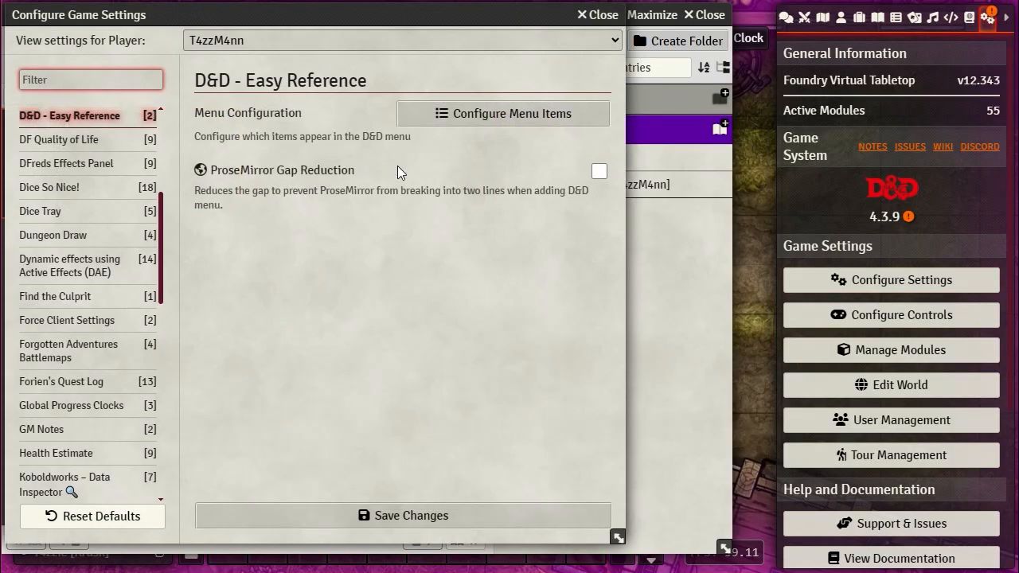
left_click(485, 114)
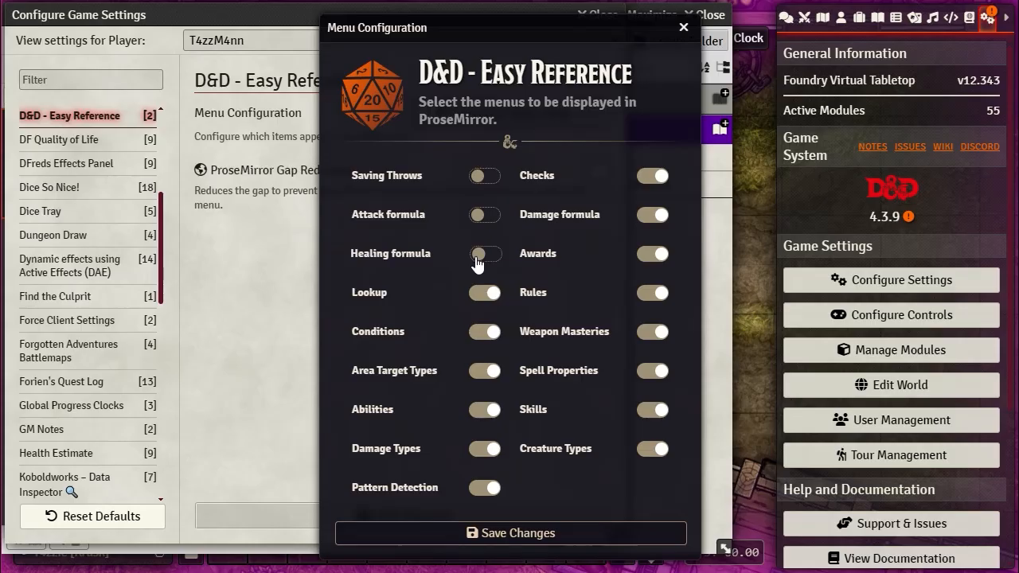
left_click(683, 28)
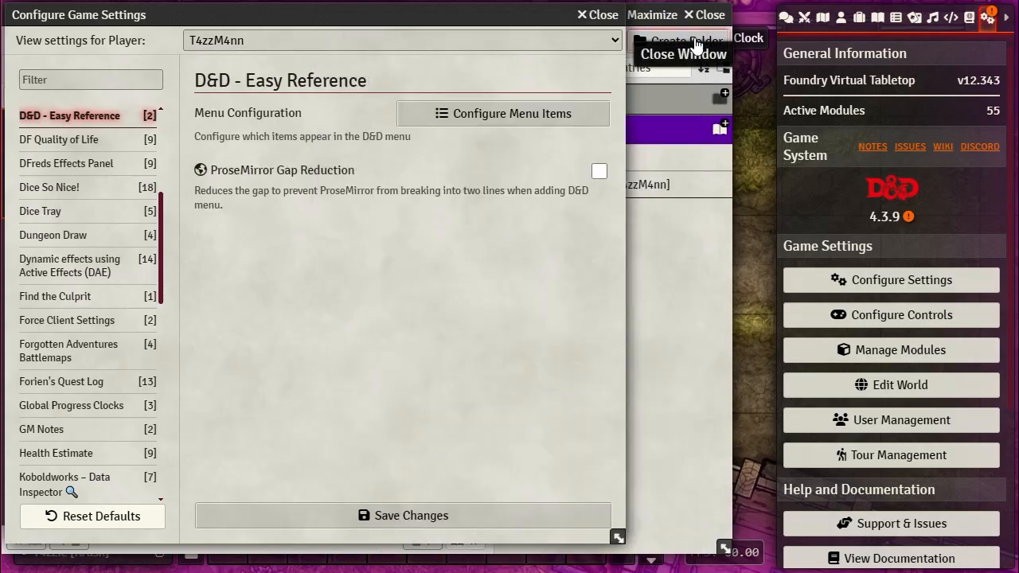
left_click(424, 516)
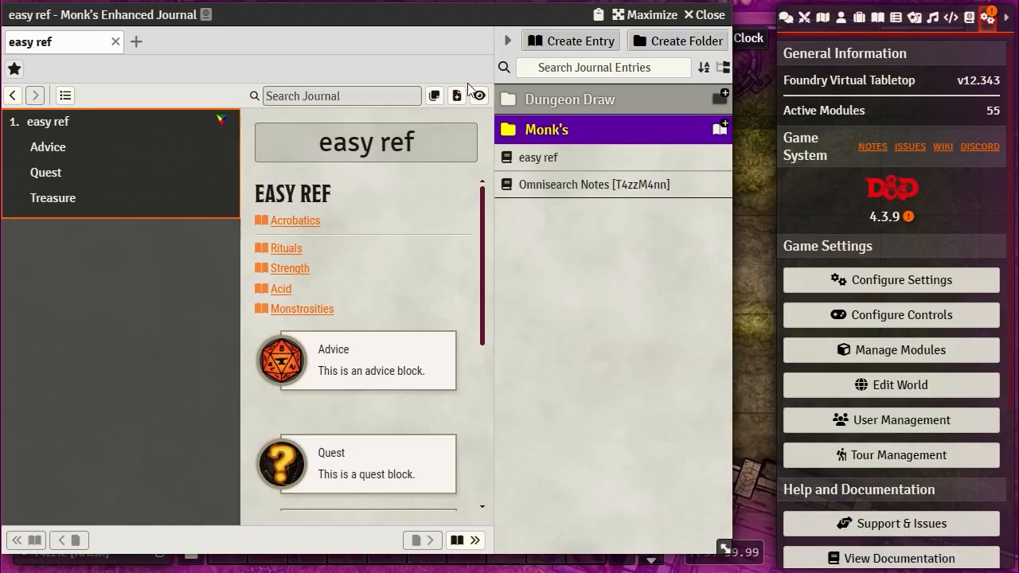
- Open the easy ref page for editing and examine the D&D reference menu, including its Styles, Abilities and Detect Patterns options
left_click(456, 191)
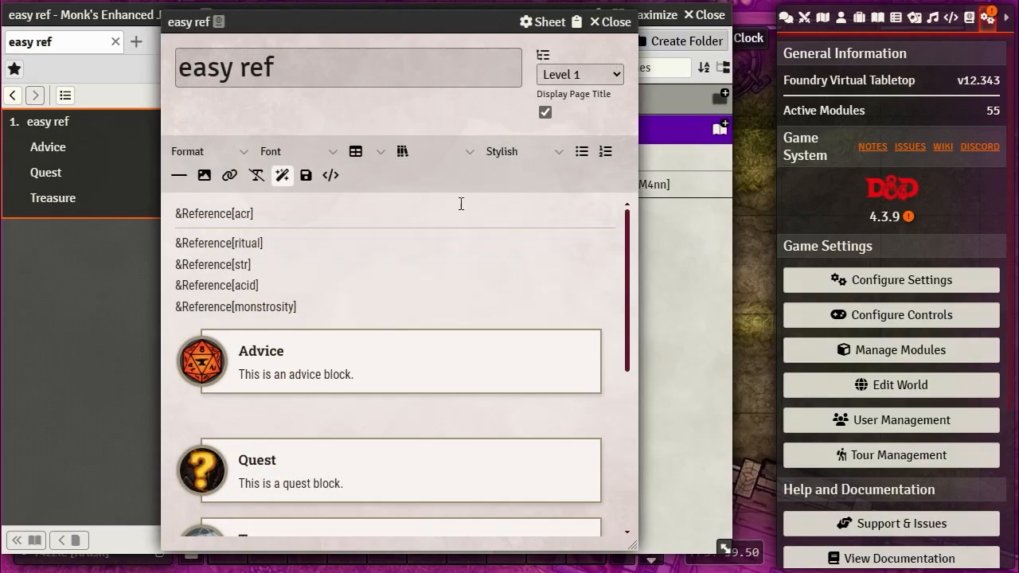
left_click(471, 154)
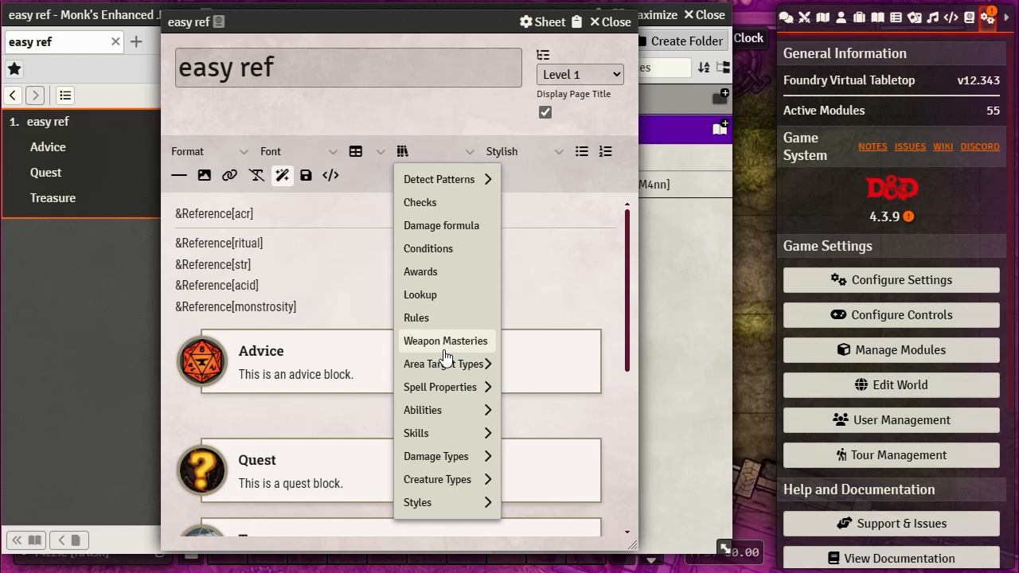
mouse_move(446, 513)
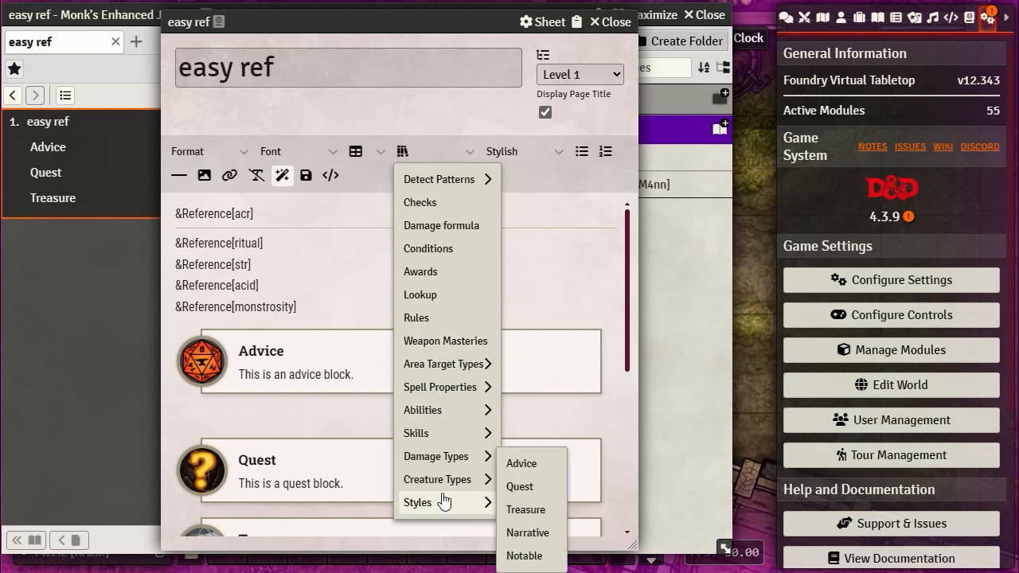
mouse_move(444, 453)
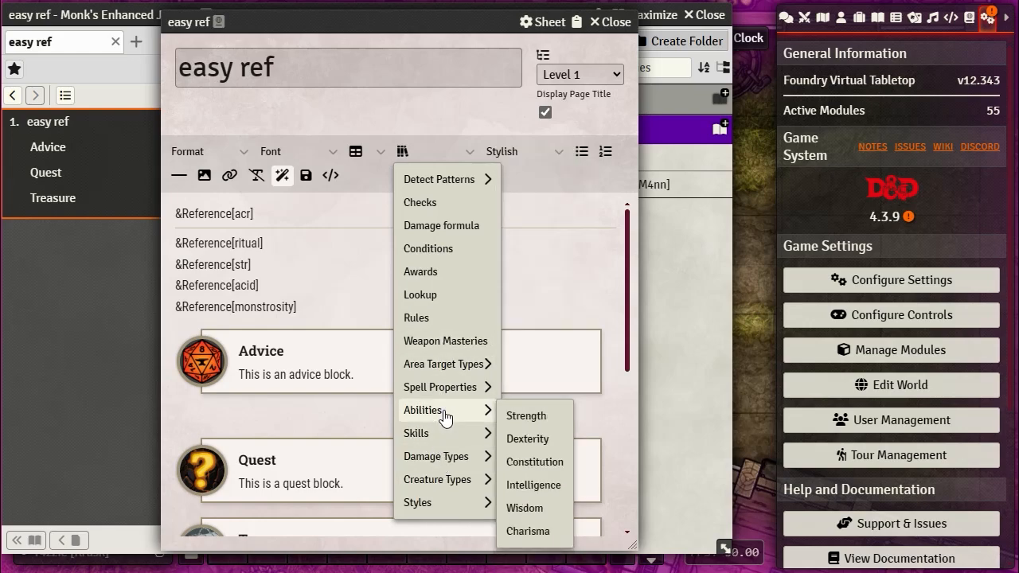
mouse_move(444, 370)
mouse_move(442, 392)
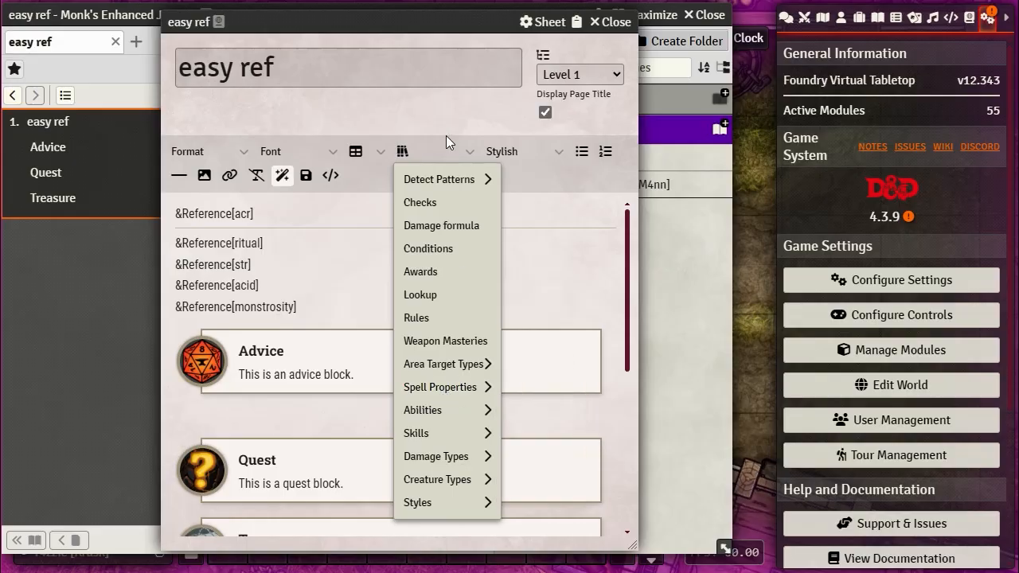
mouse_move(443, 189)
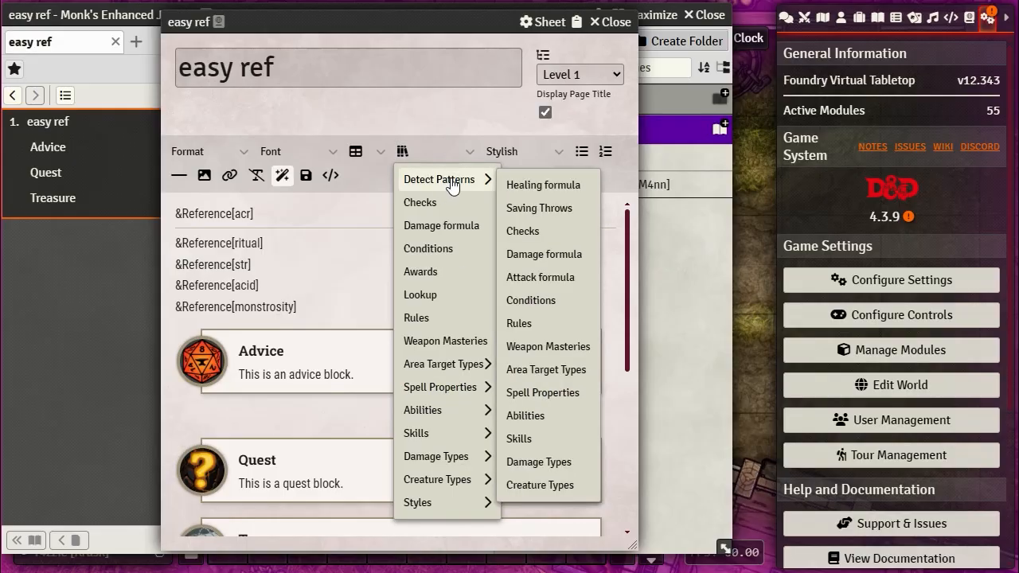
left_click(354, 282)
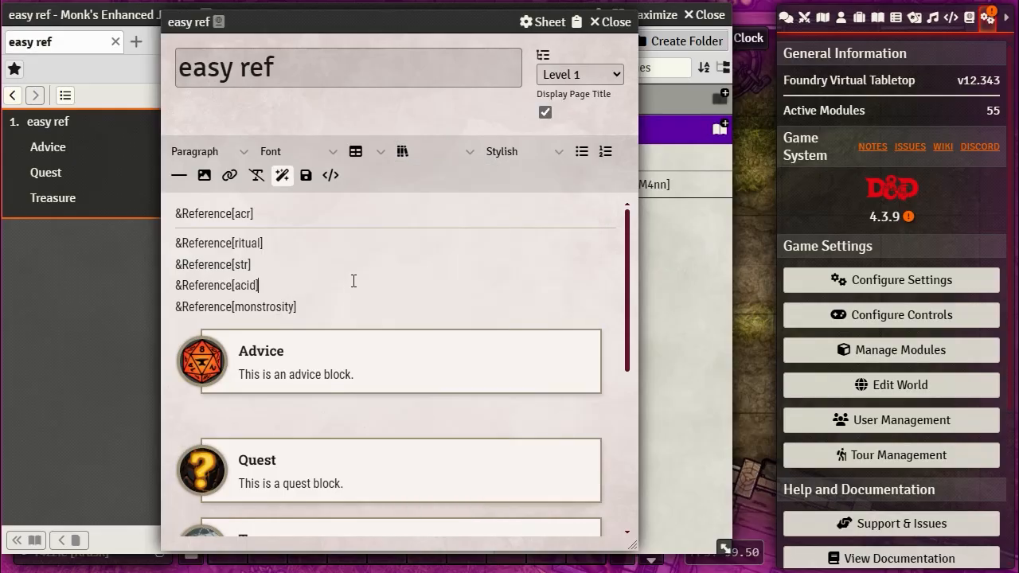
- Look through the easy ref page's styled blocks down to its end, in both the page editor and the journal view
left_click(282, 177)
scroll(489, 303, "down", 5)
scroll(489, 312, "up", 5)
scroll(400, 309, "down", 5)
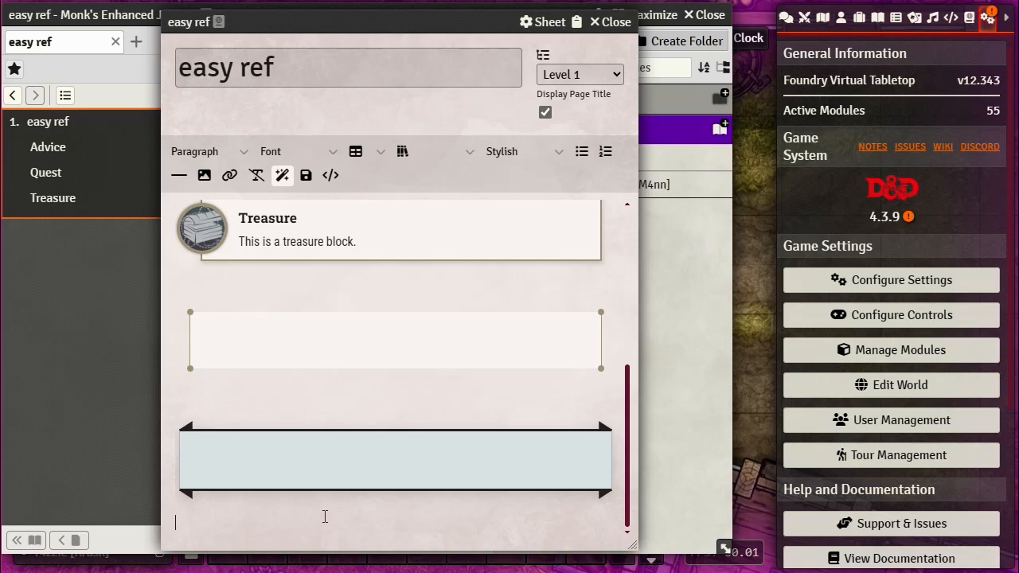
scroll(335, 522, "down", 5)
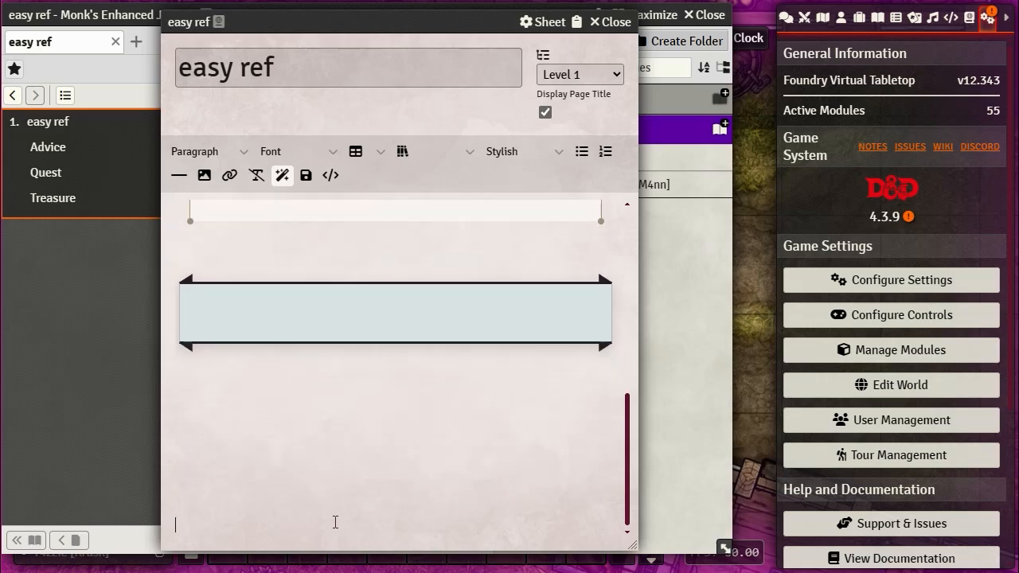
scroll(335, 522, "down", 2)
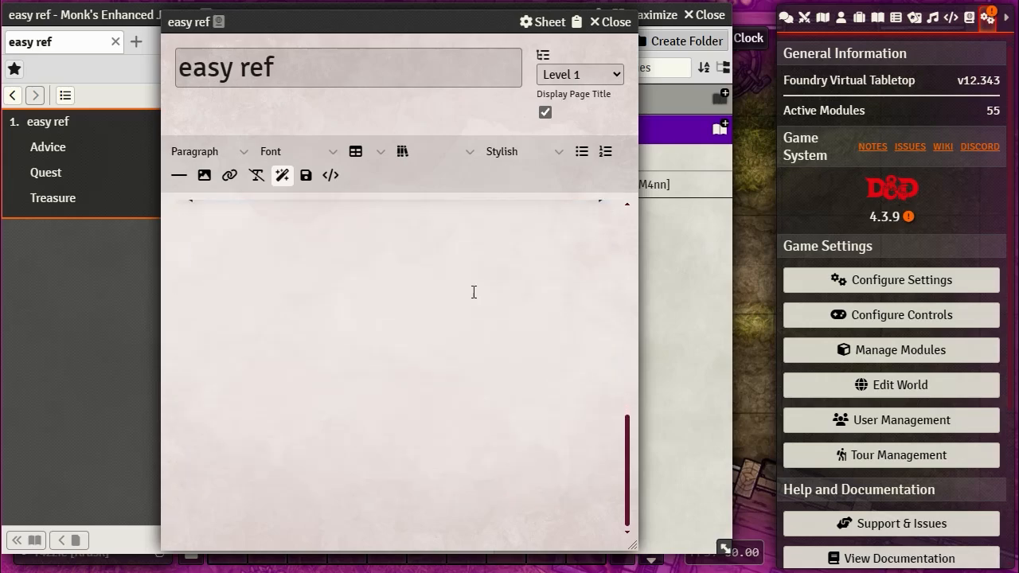
left_click_drag(337, 27, 699, 24)
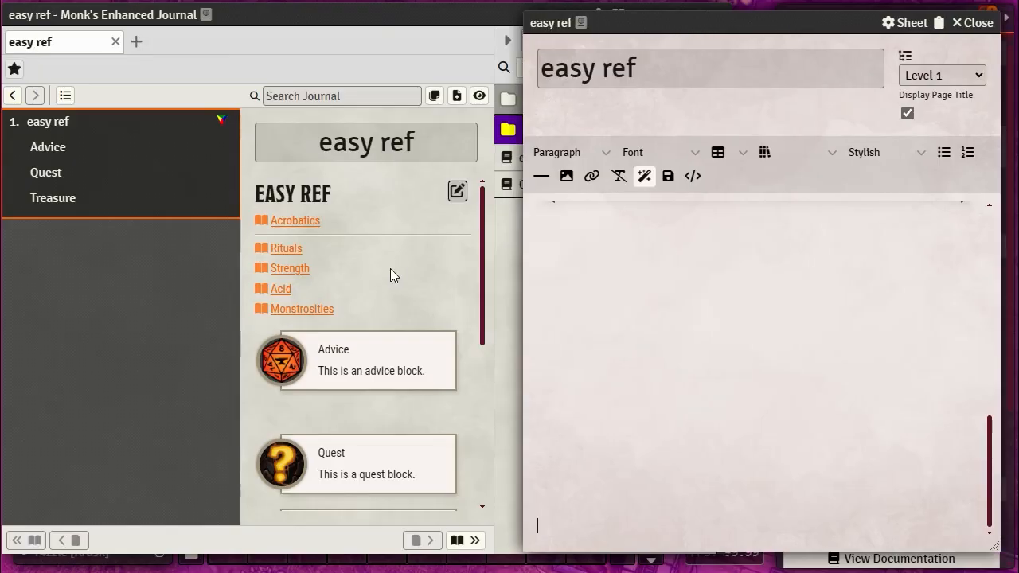
scroll(336, 359, "down", 5)
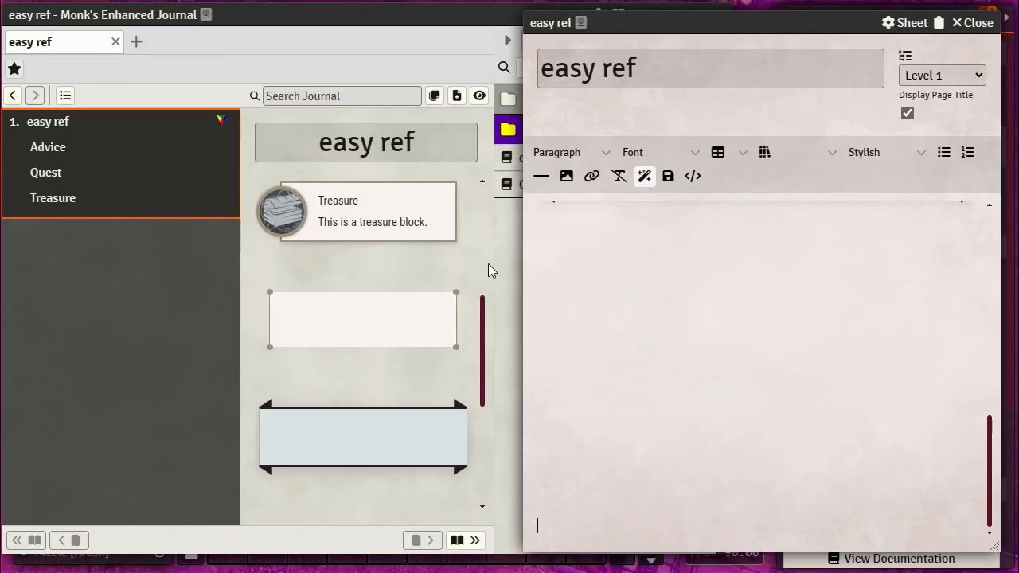
scroll(409, 327, "down", 4)
left_click_drag(740, 28, 362, 31)
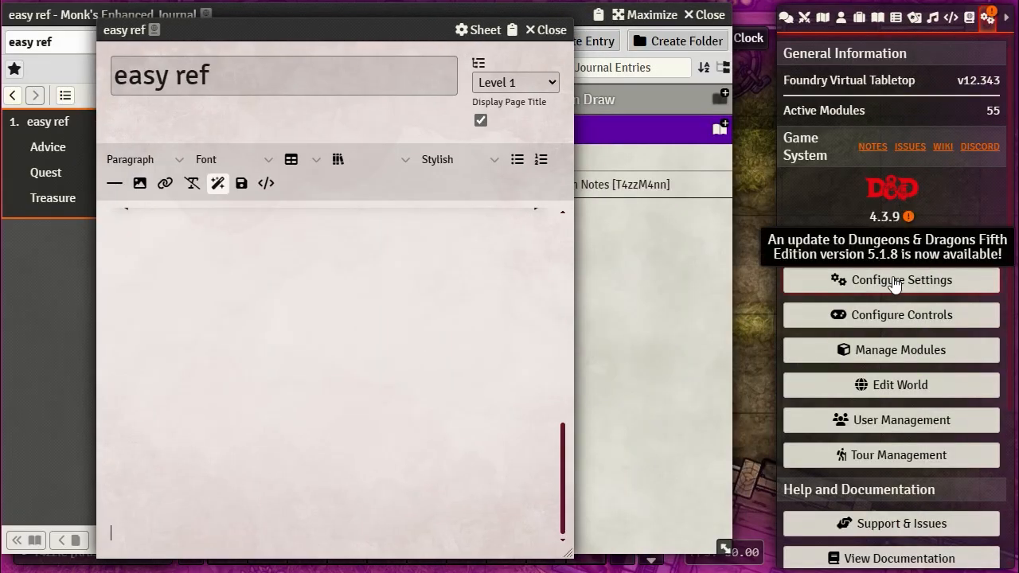
- Look through the Core category of the game settings for options related to the text editor
left_click(919, 279)
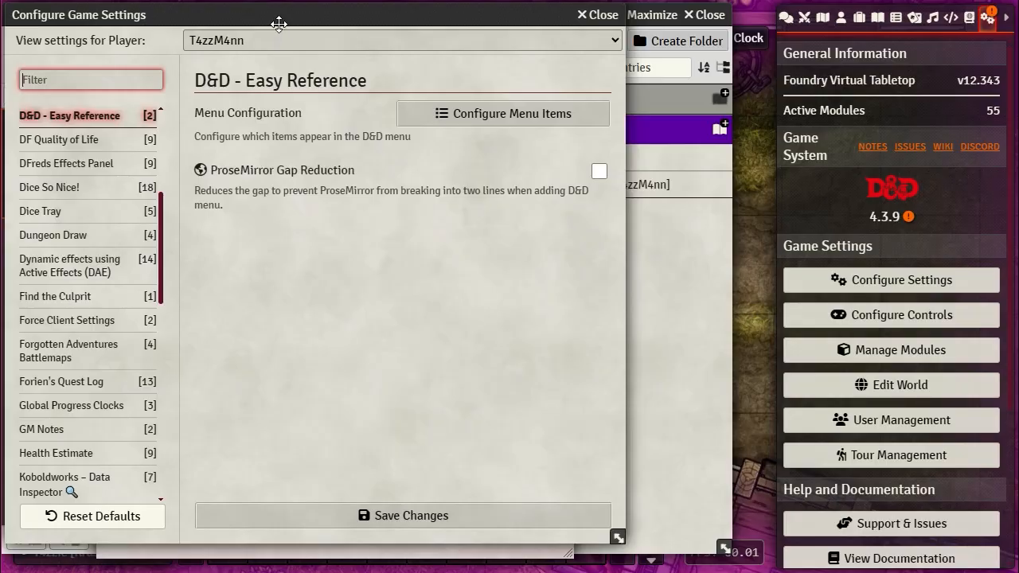
left_click_drag(283, 21, 530, 7)
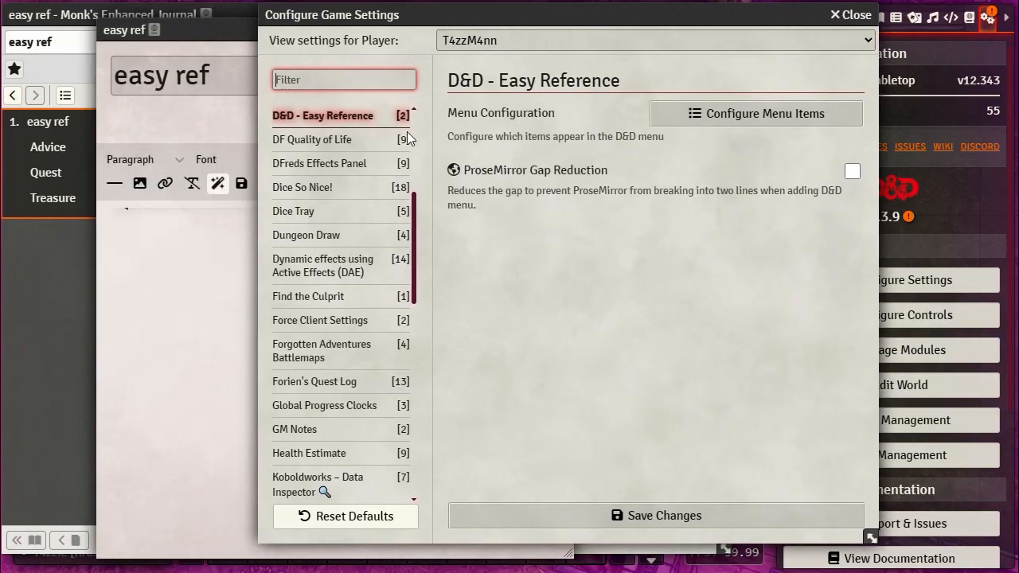
scroll(370, 229, "up", 1)
scroll(370, 228, "up", 5)
left_click(293, 140)
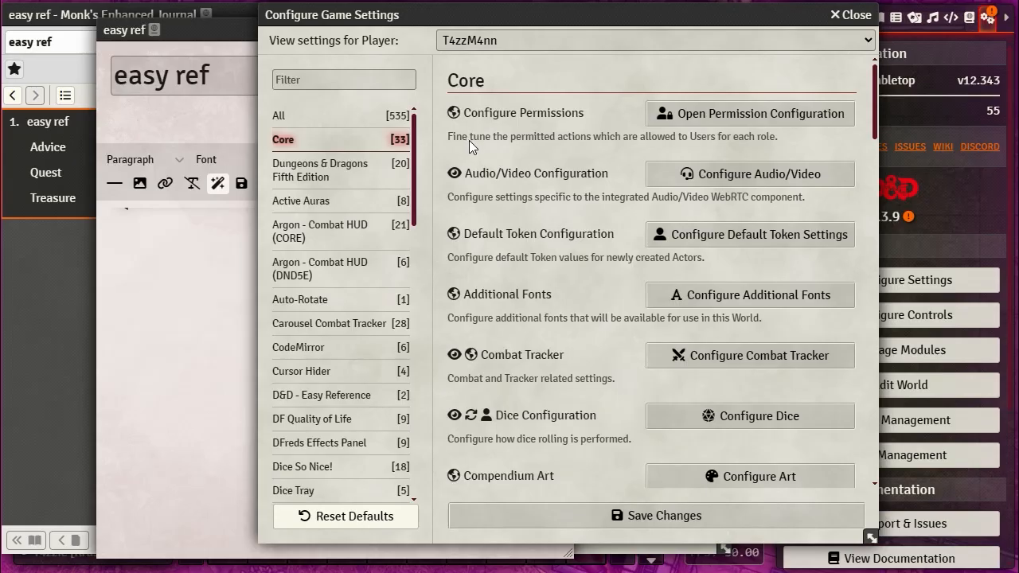
scroll(636, 326, "down", 2)
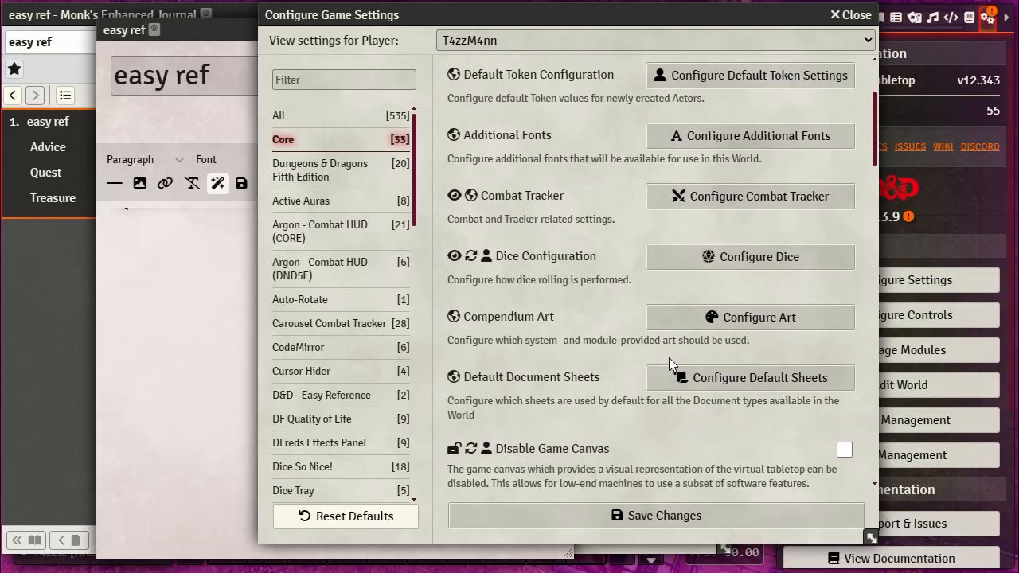
scroll(669, 357, "down", 1)
scroll(538, 366, "down", 2)
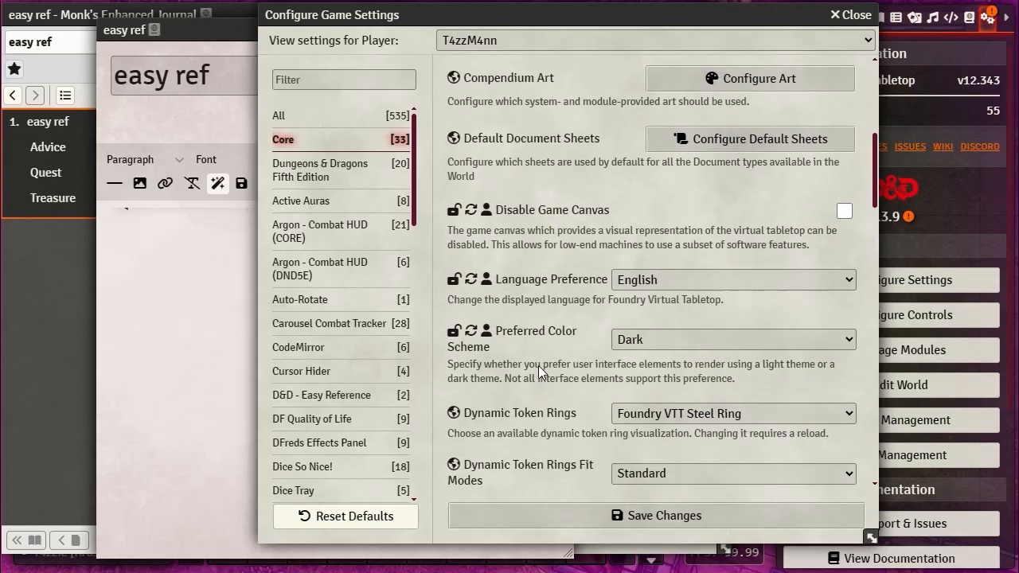
scroll(538, 365, "down", 5)
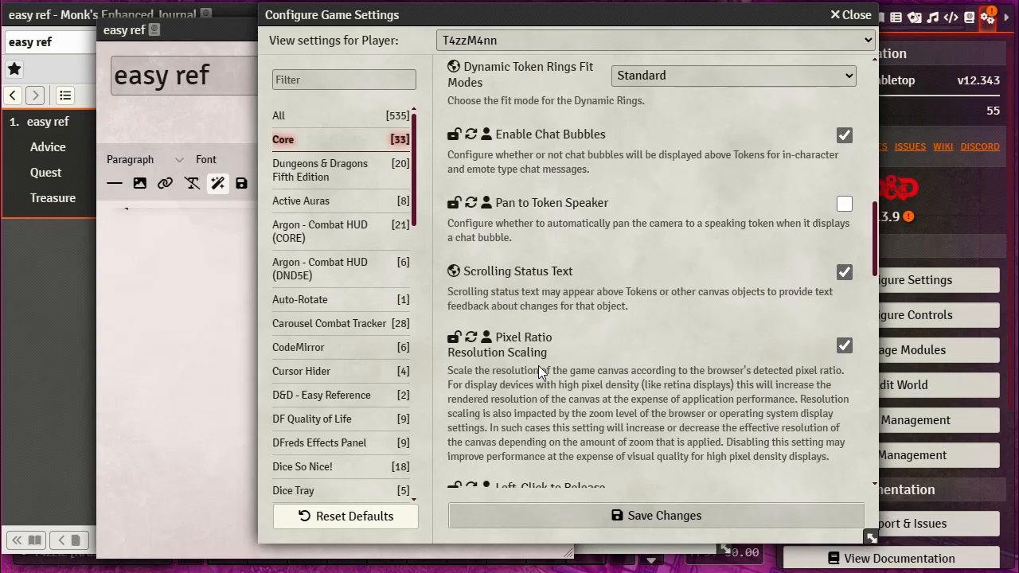
scroll(538, 365, "down", 6)
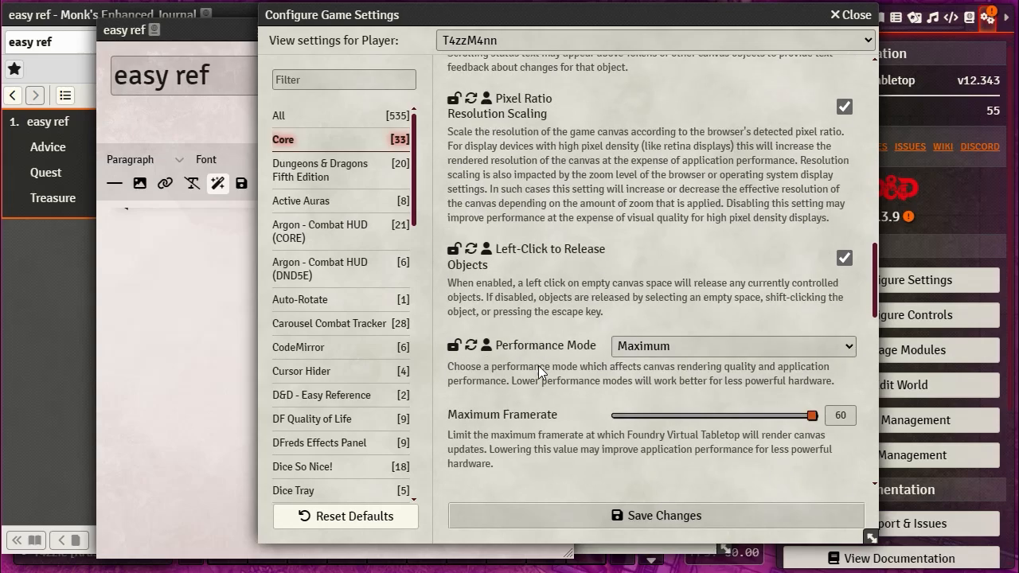
scroll(539, 365, "up", 1)
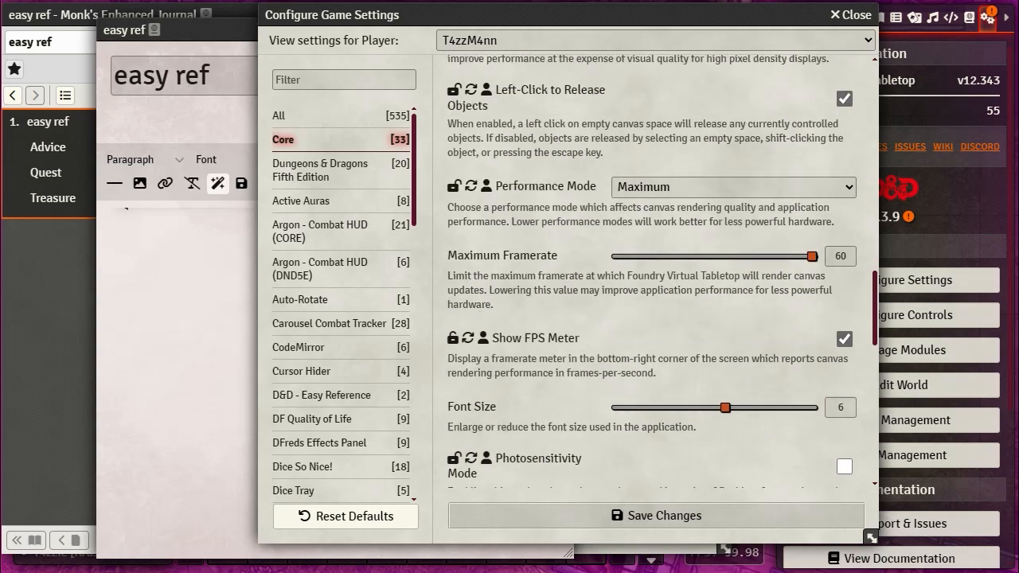
scroll(710, 356, "up", 10)
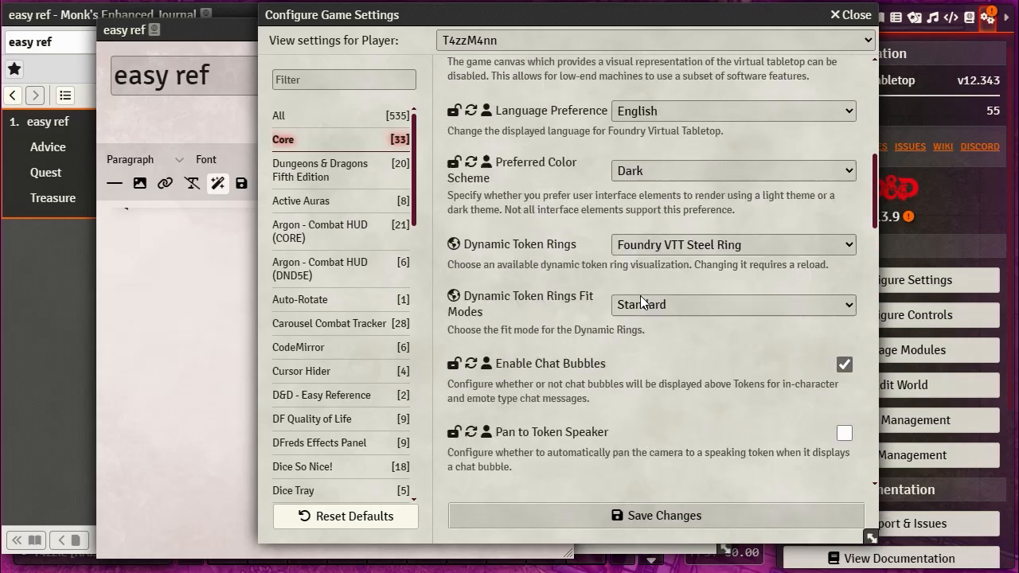
- Filter the game settings by "pros" in the Core and All categories, and clear the filter
left_click(308, 77)
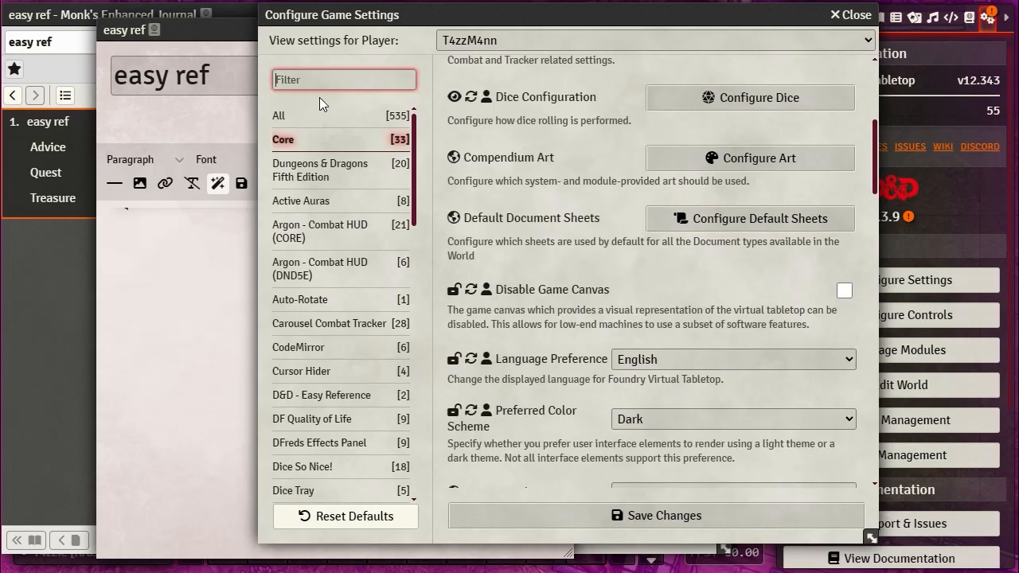
type("pros")
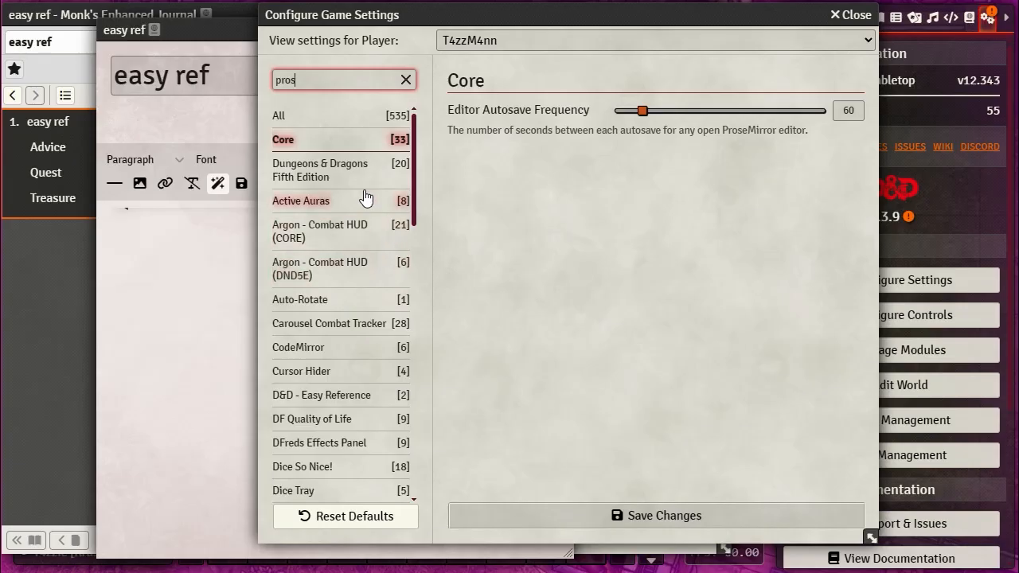
left_click(306, 117)
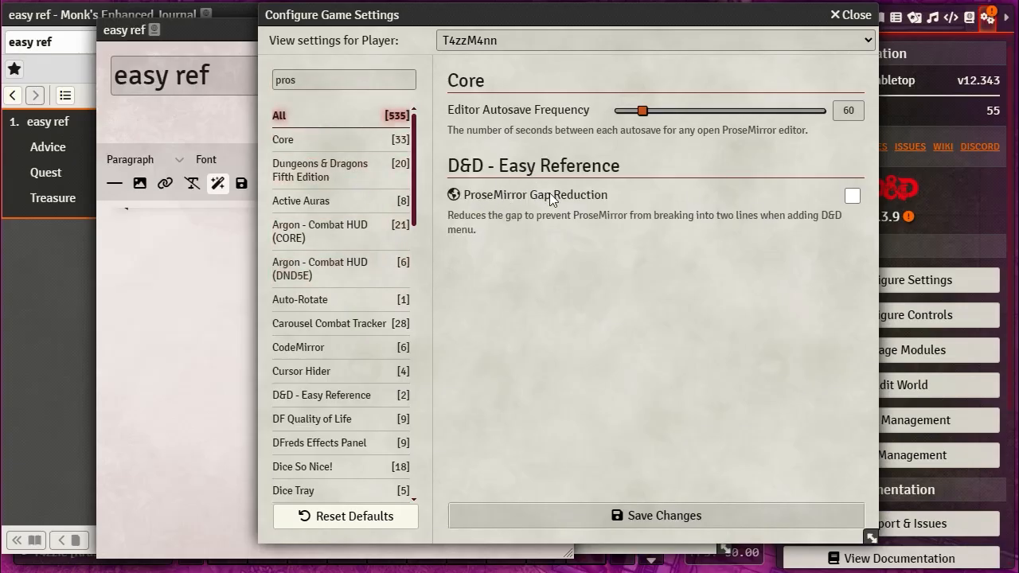
double_click(303, 82)
key("BackSpace")
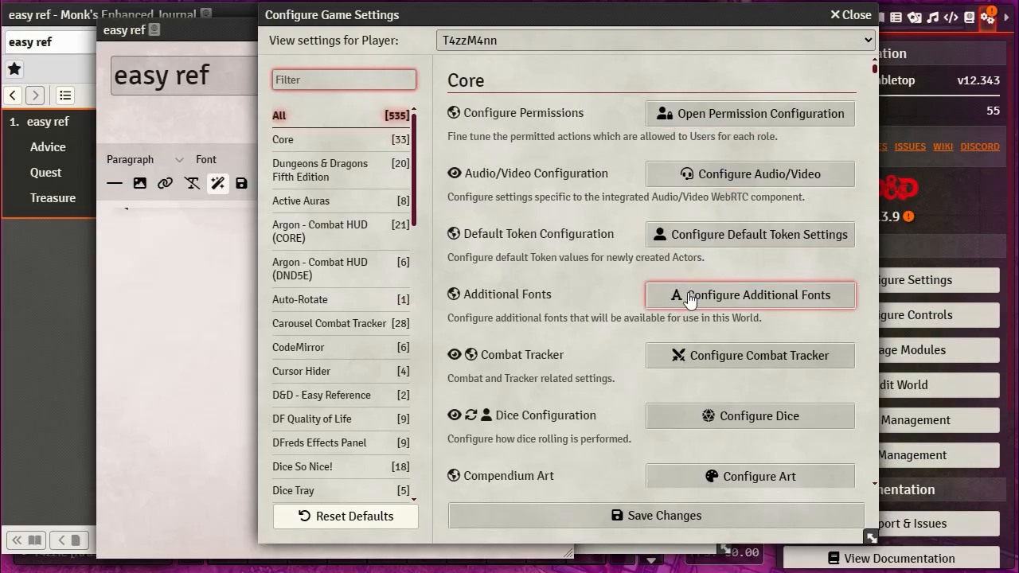
- Look through the default document sheets configuration down to the Region Behaviors section, and close it
scroll(576, 327, "down", 5)
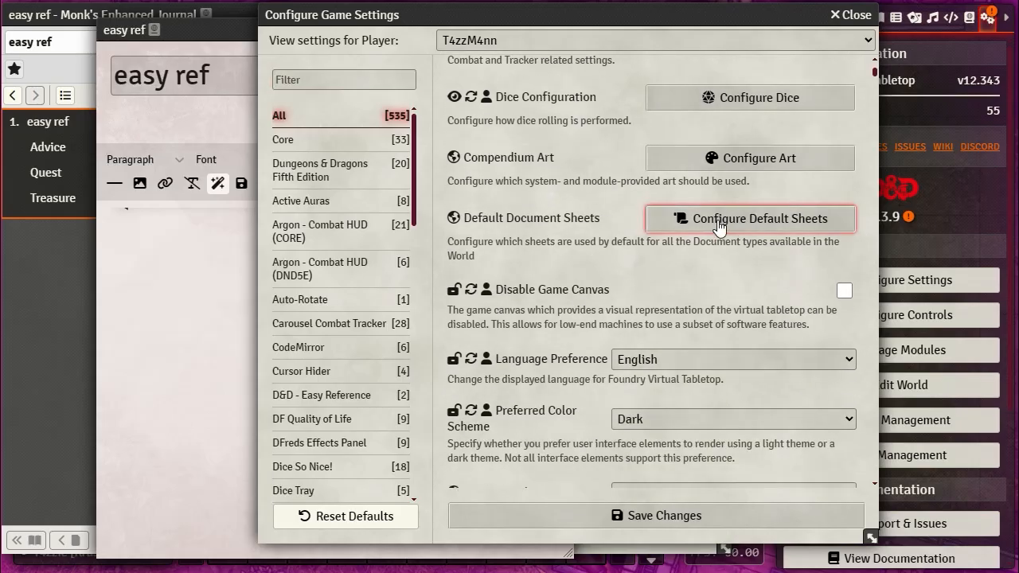
left_click(719, 227)
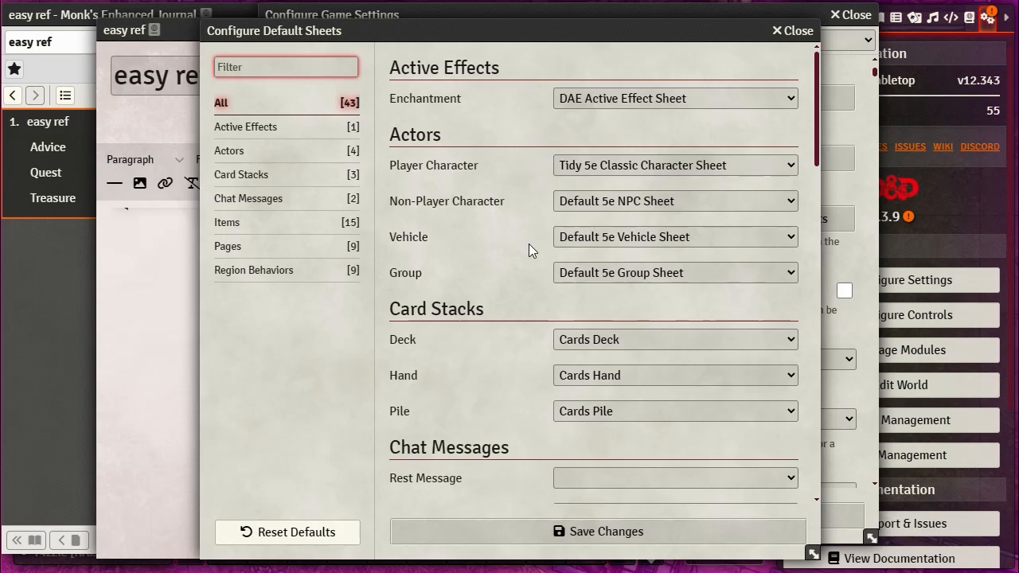
scroll(529, 247, "down", 15)
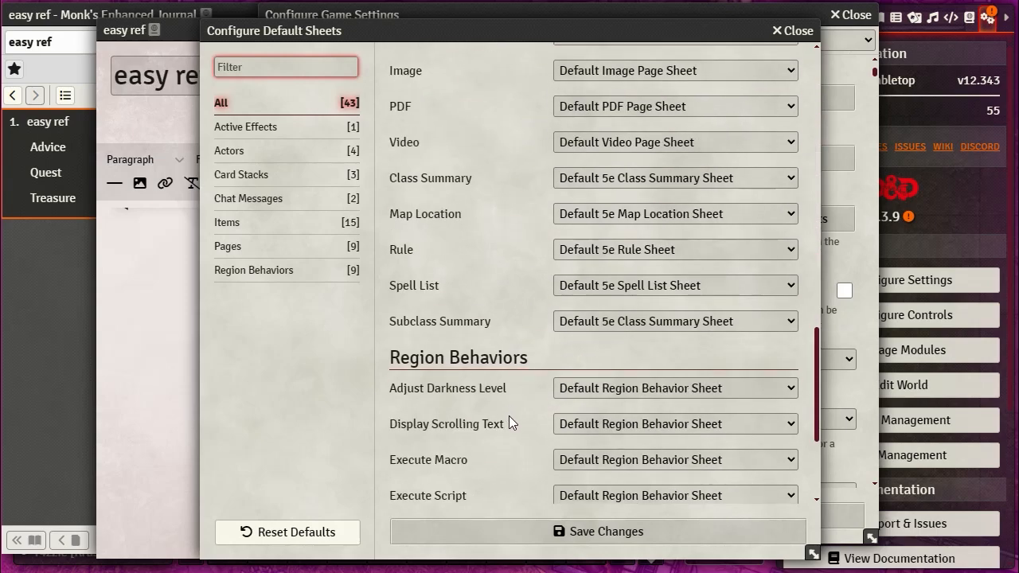
scroll(509, 423, "down", 3)
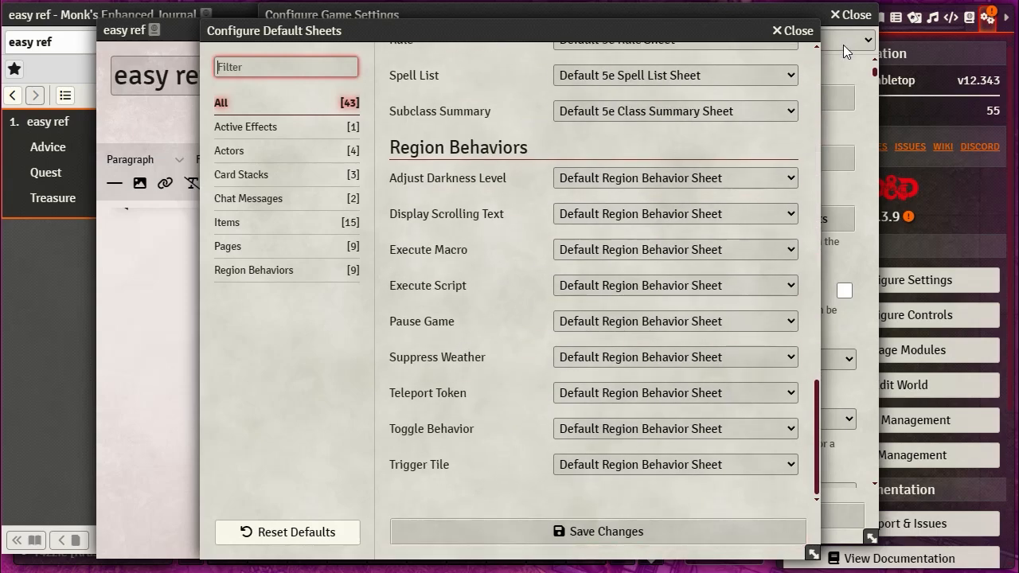
left_click(795, 31)
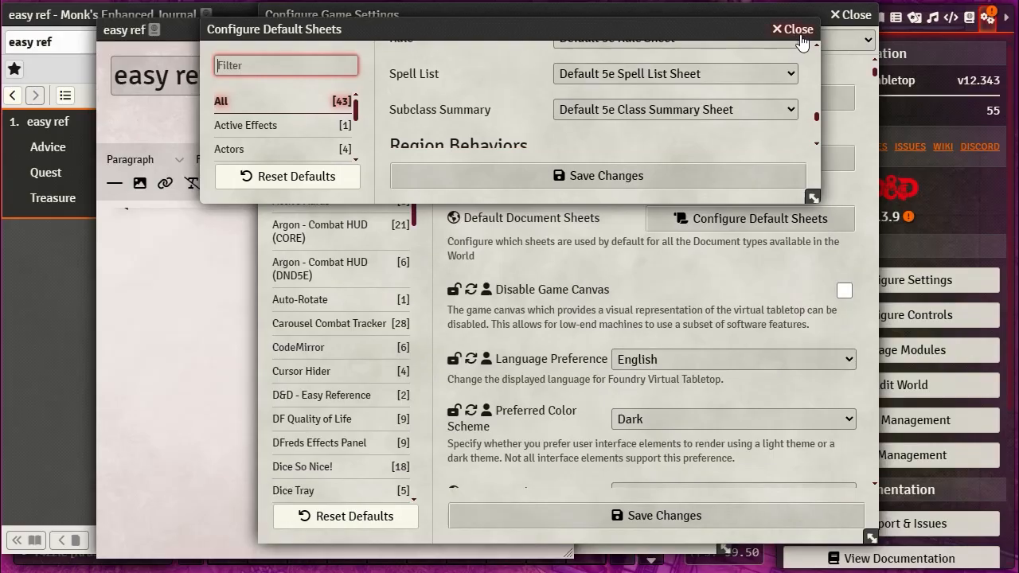
- Look through the Core game settings as far as the token vision and light animation options, and close the settings
scroll(570, 295, "down", 3)
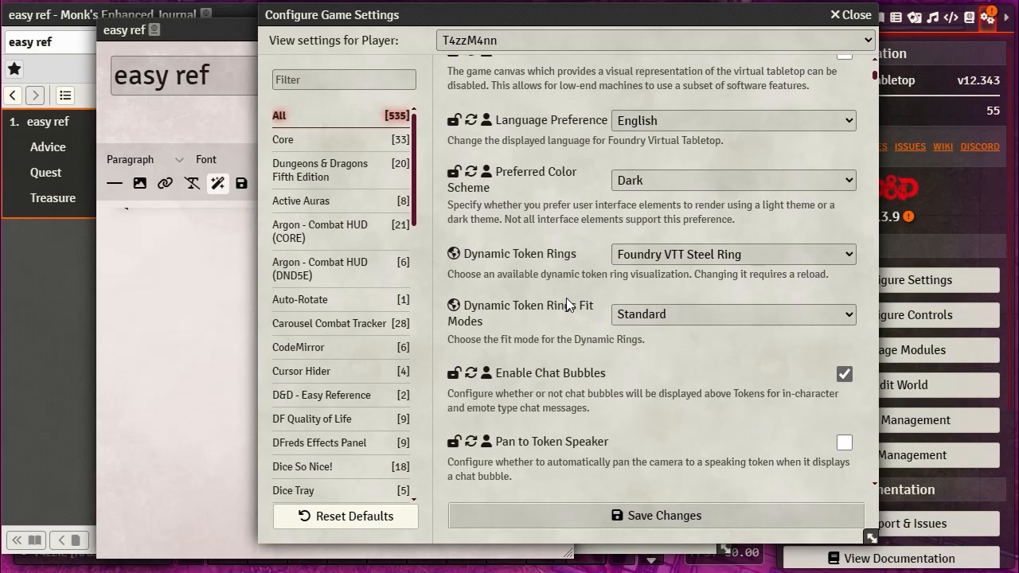
scroll(566, 298, "down", 6)
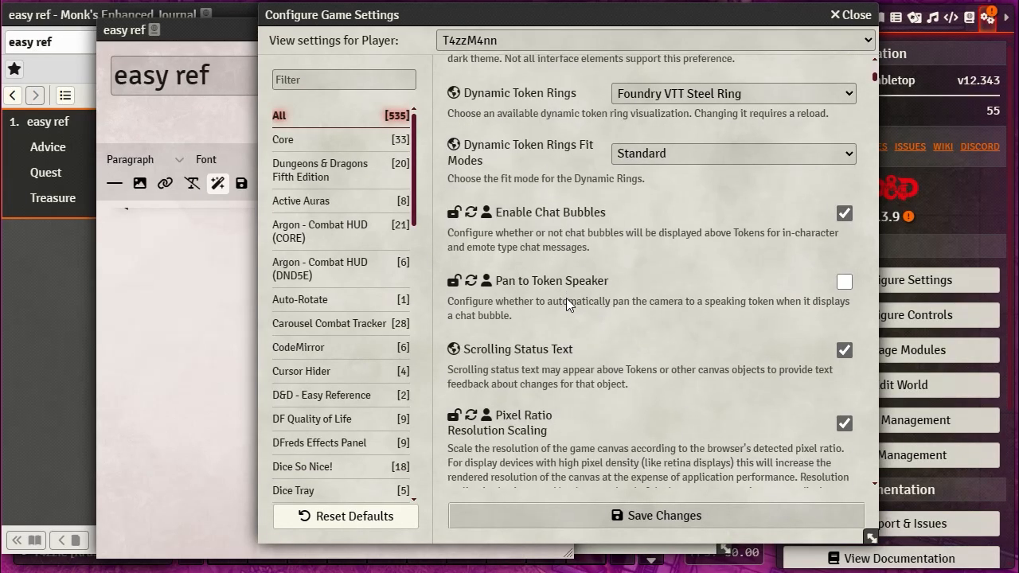
scroll(566, 297, "down", 3)
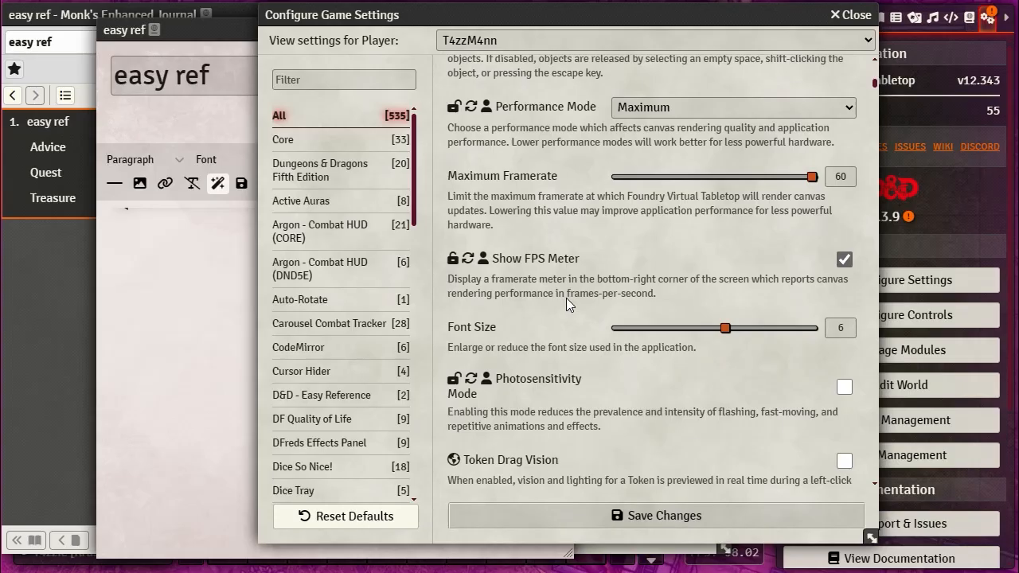
scroll(566, 298, "down", 3)
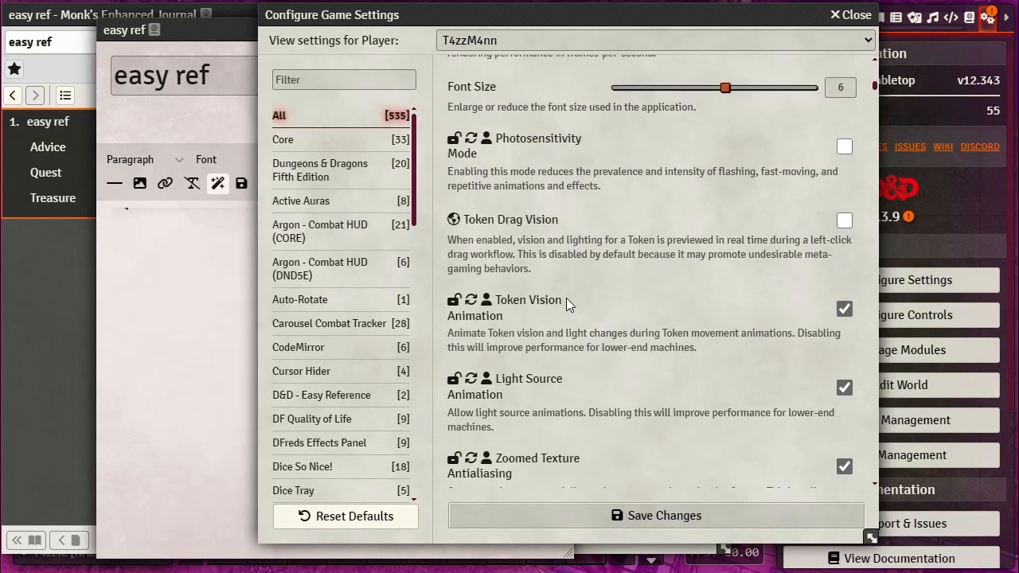
scroll(565, 297, "down", 2)
left_click(855, 15)
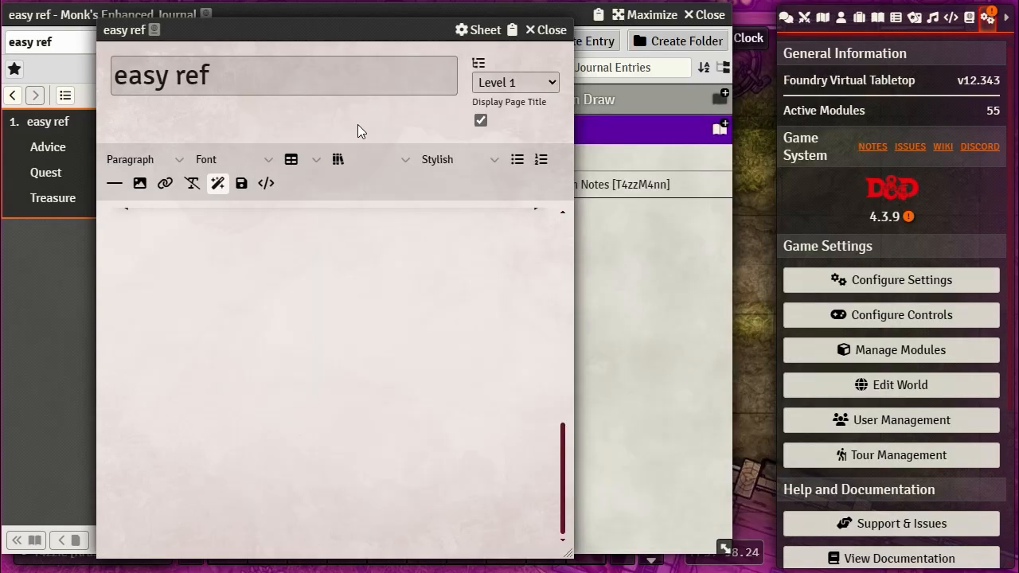
- Start a Checks enricher from the D&D reference menu in the easy ref page and set its format to Long Format
left_click(396, 165)
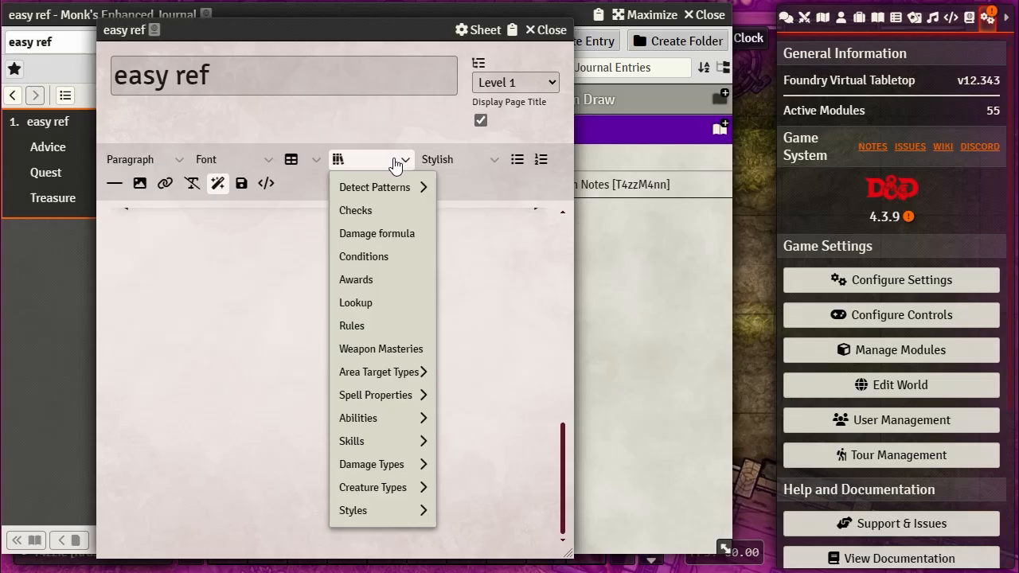
left_click(353, 211)
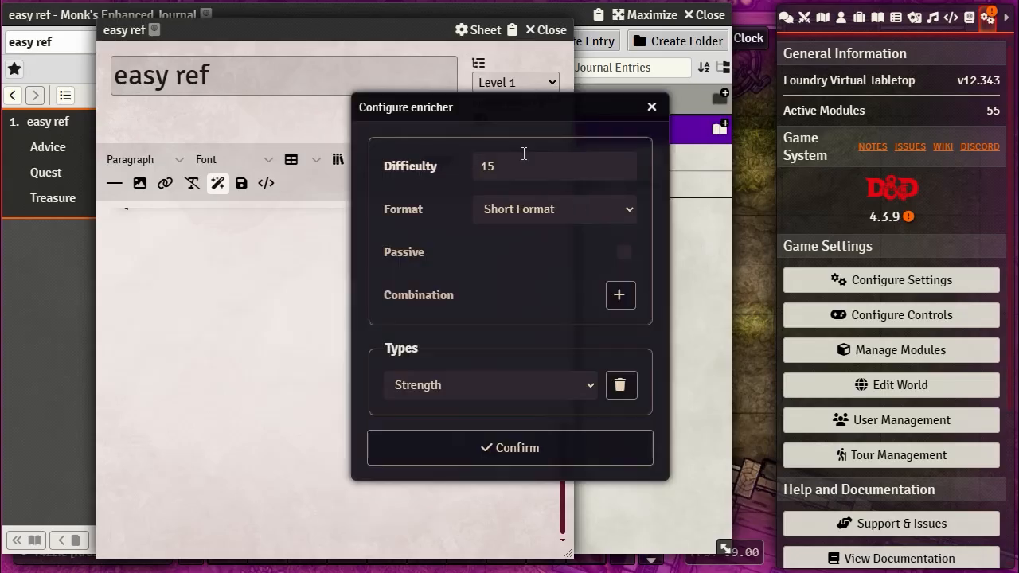
left_click(425, 169)
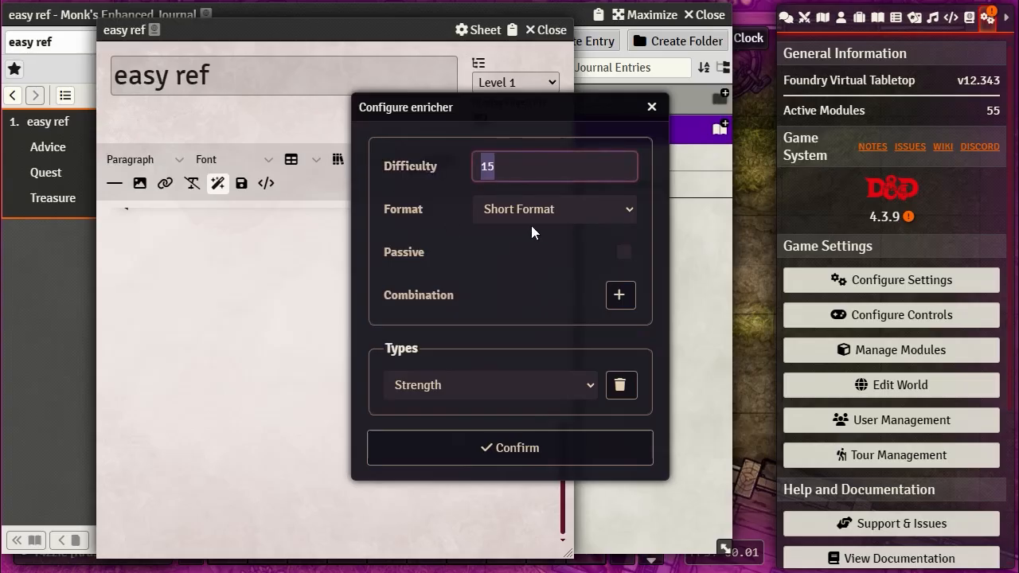
left_click(624, 207)
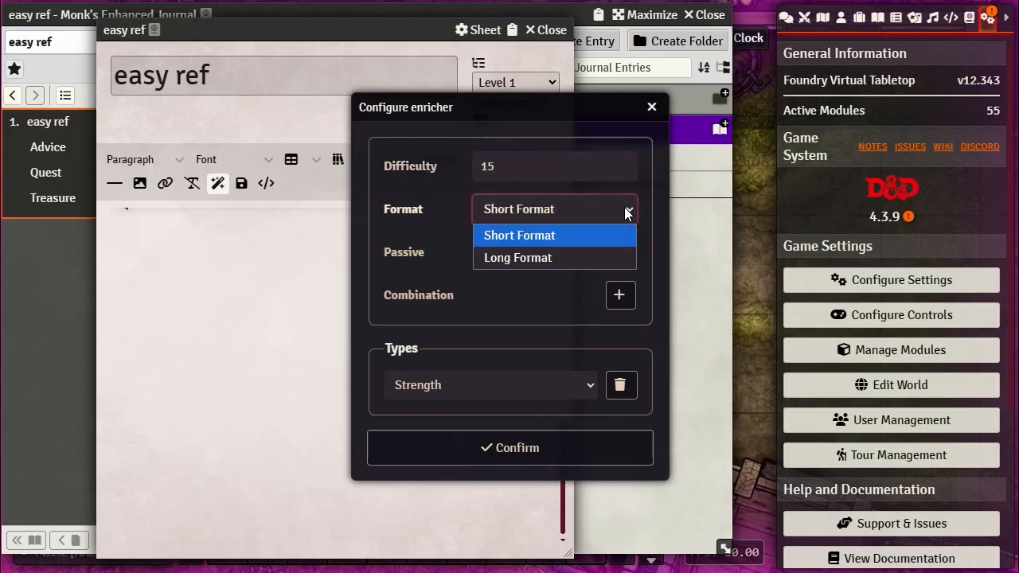
left_click(522, 262)
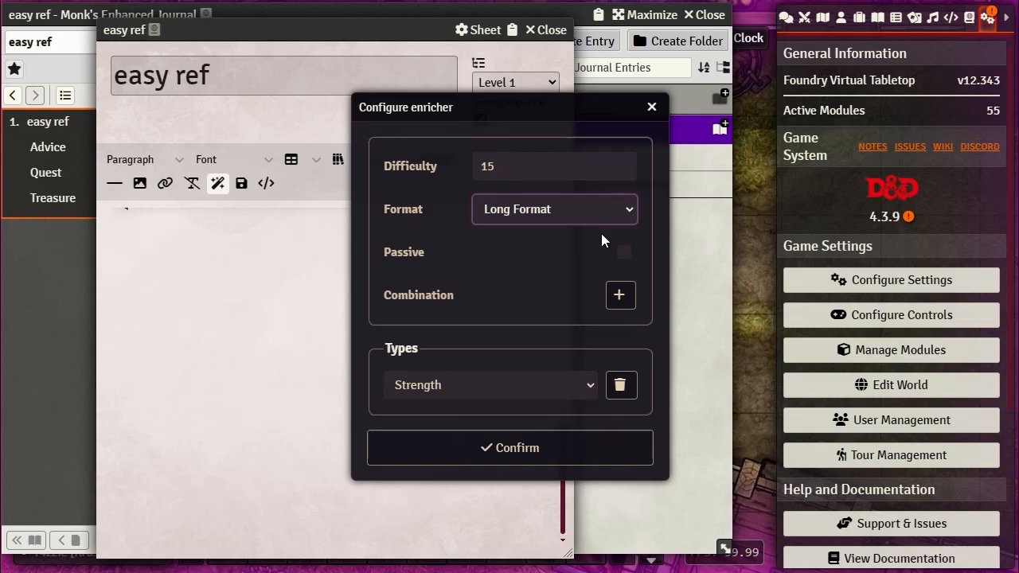
- Try the enricher's Combination option by adding extra check types and removing them again, with its dialog moved clear of the reference menu
left_click(620, 296)
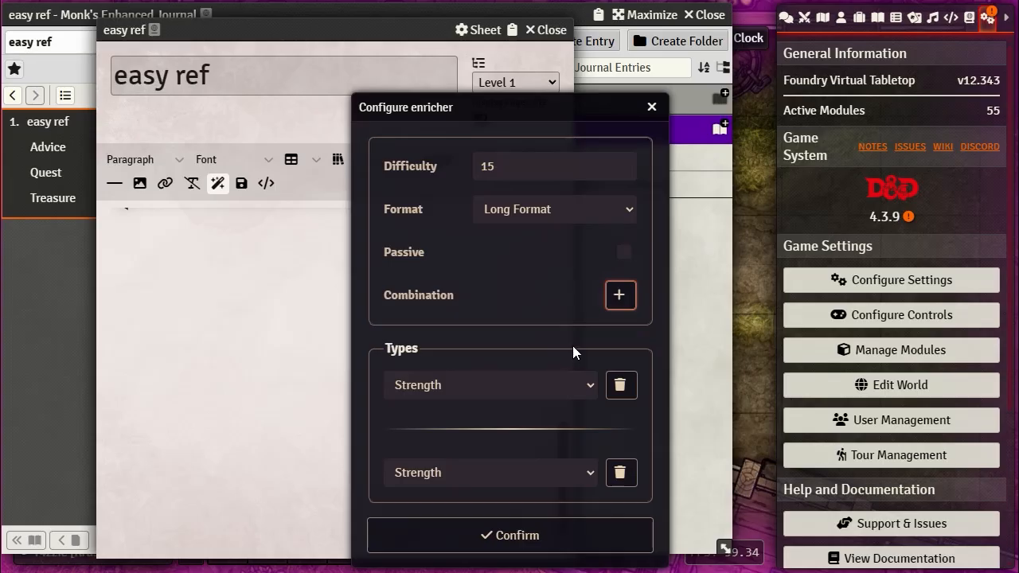
left_click(620, 295)
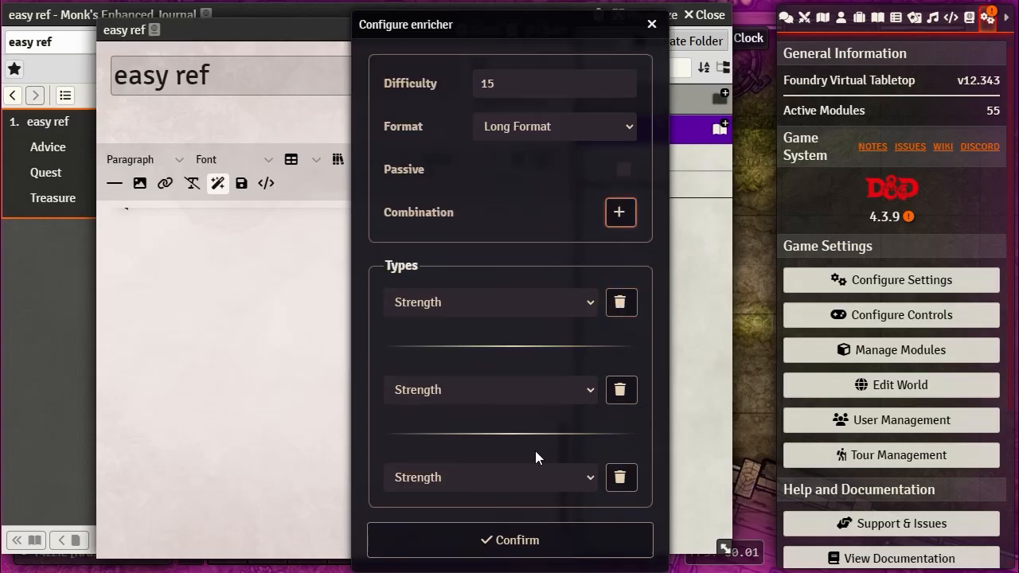
left_click(622, 477)
left_click(621, 391)
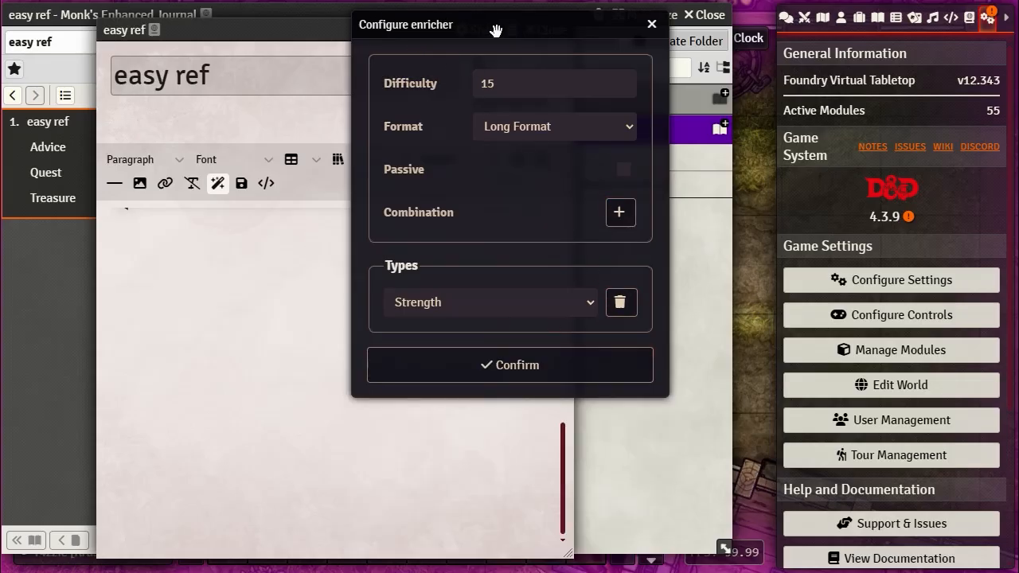
left_click_drag(496, 27, 648, 56)
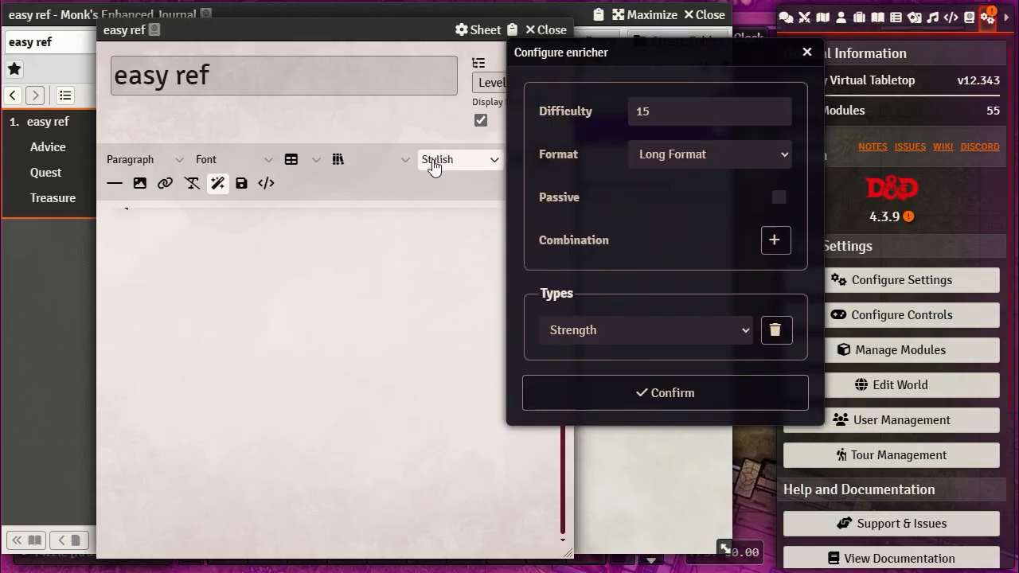
left_click(372, 164)
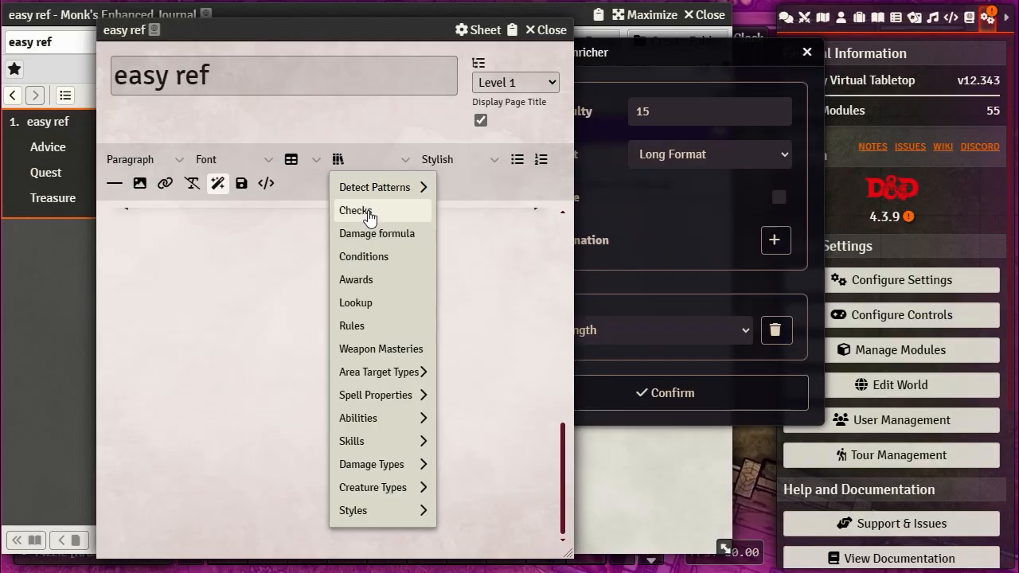
left_click(697, 72)
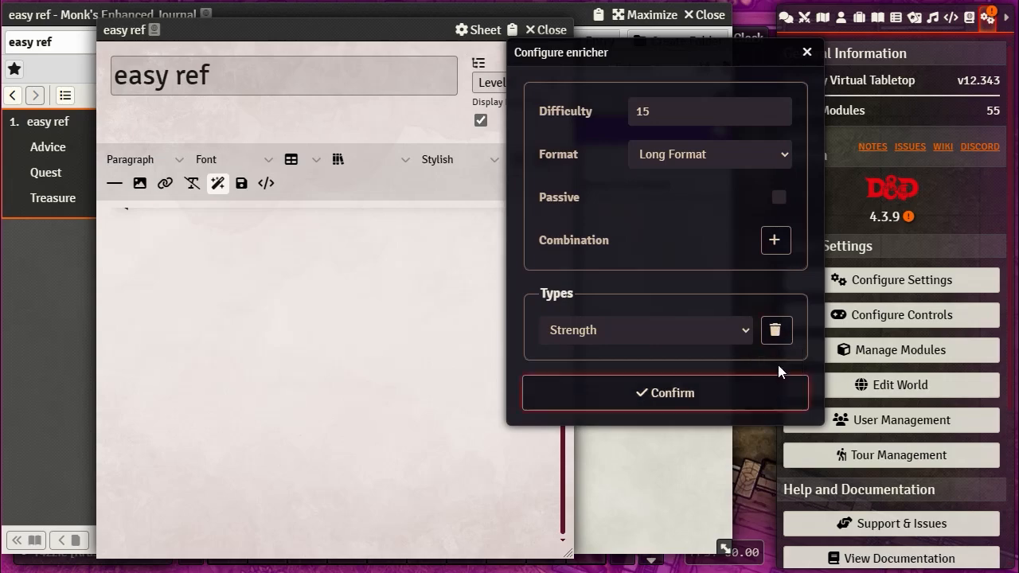
left_click(774, 243)
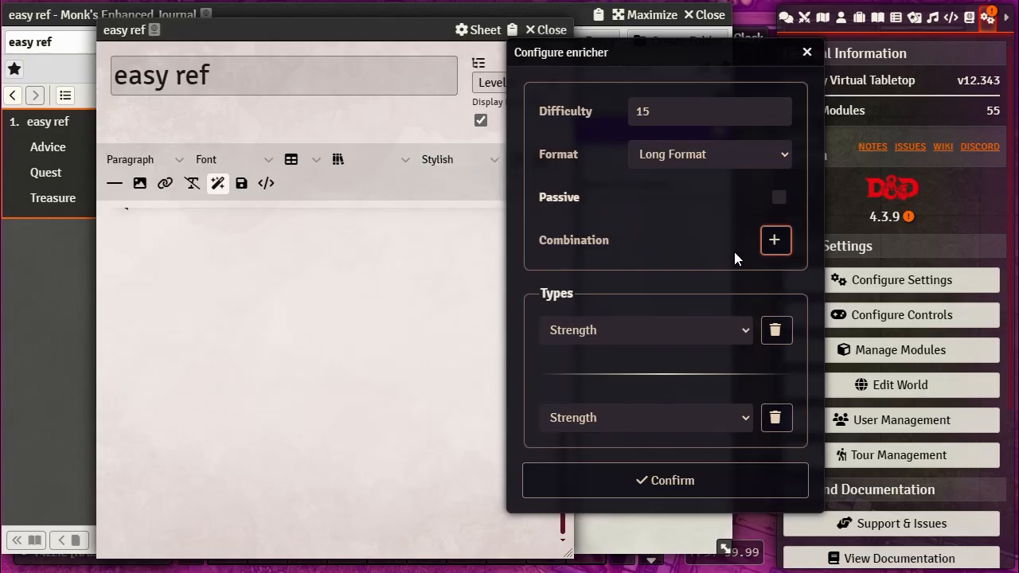
left_click(776, 418)
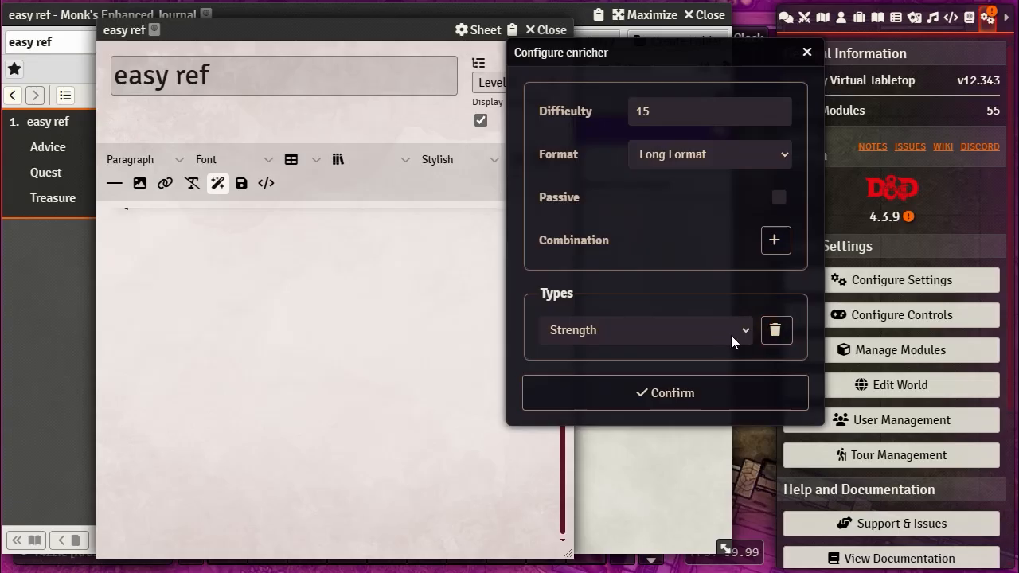
- Set the check type to Acrobatics and insert the check into the easy ref page
left_click(744, 331)
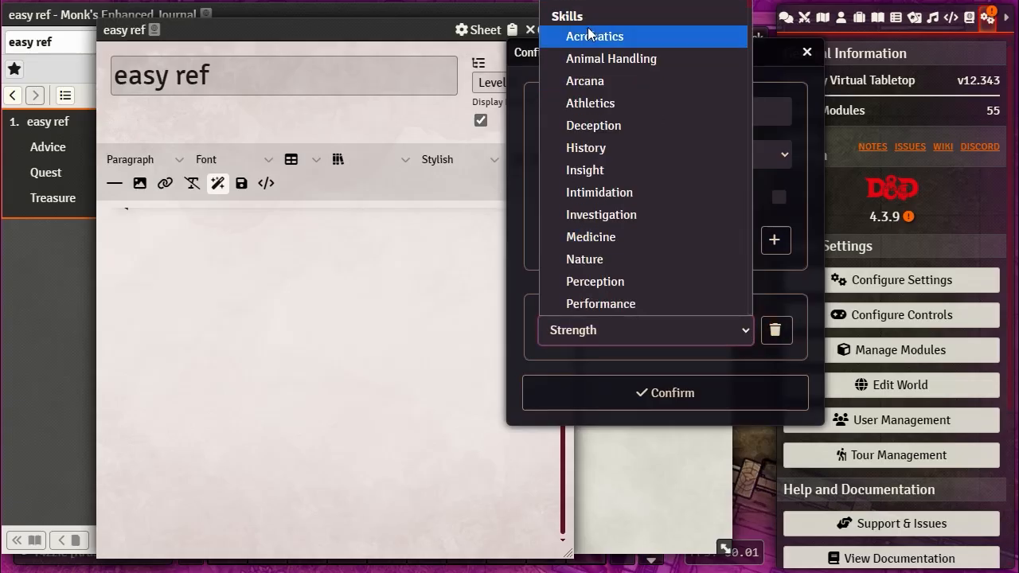
left_click(591, 37)
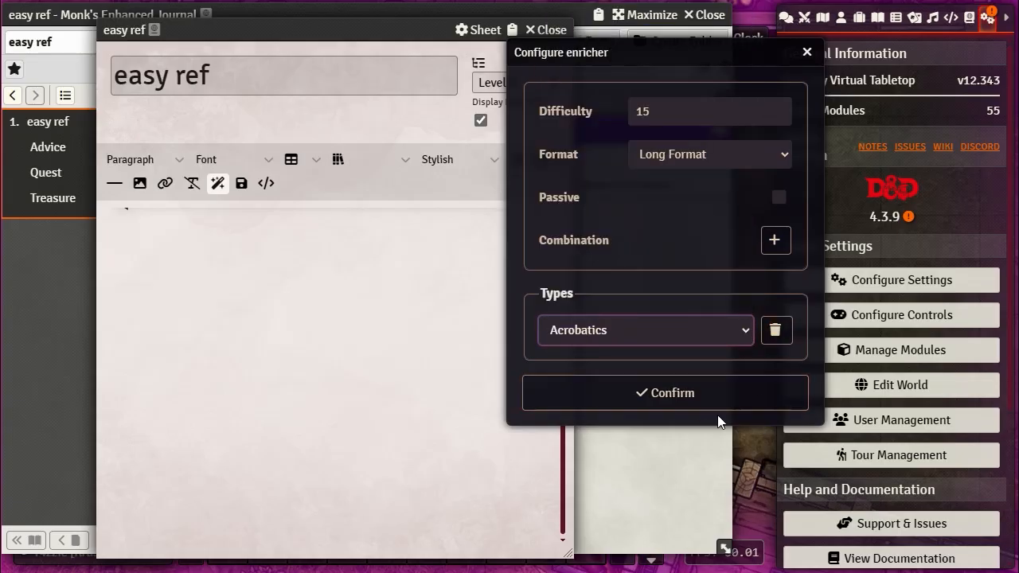
left_click(667, 405)
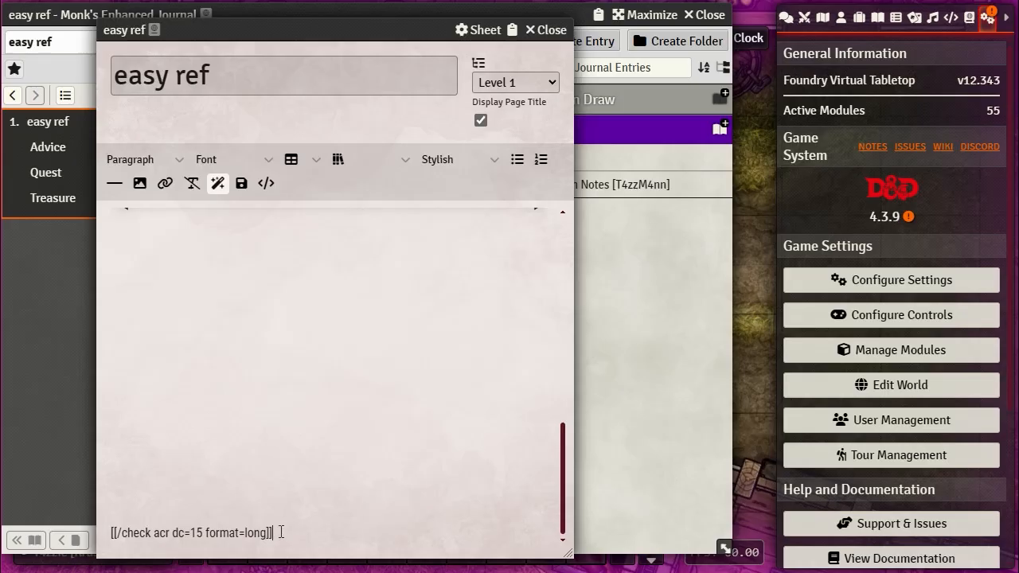
- Place the page editor beside the journal view and save the page with the inserted Acrobatics check
left_click_drag(278, 532, 143, 232)
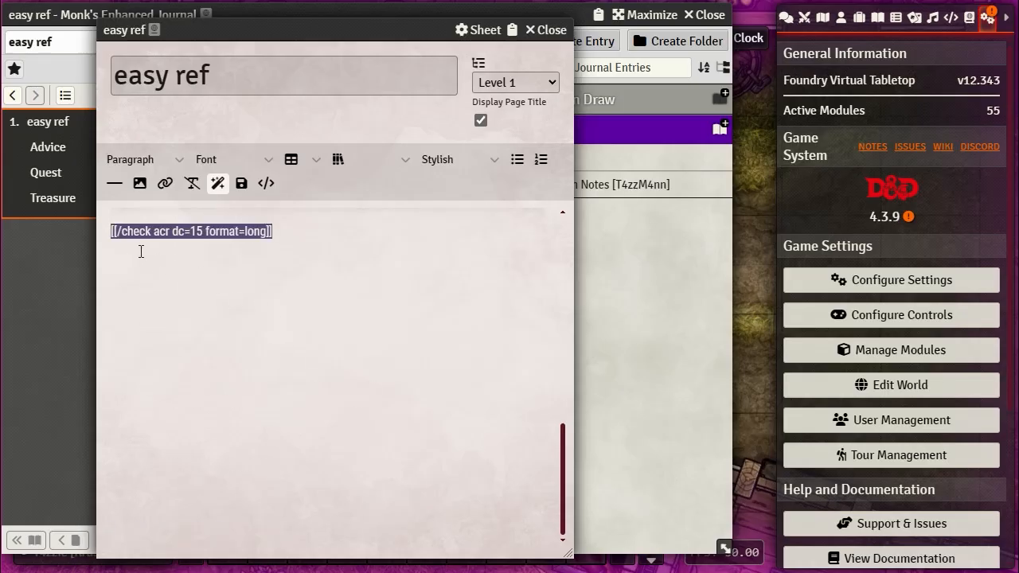
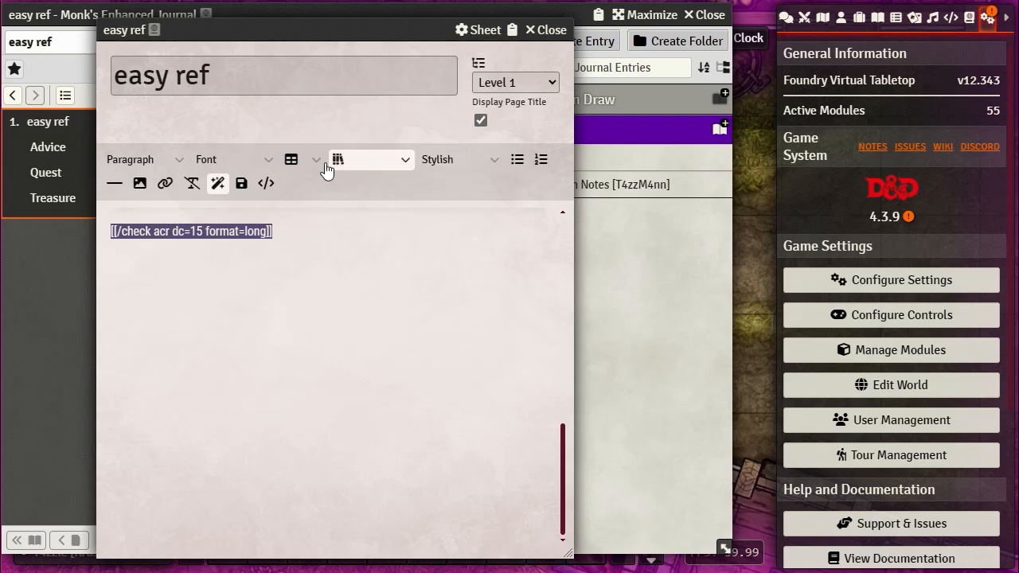
left_click_drag(341, 35, 812, 43)
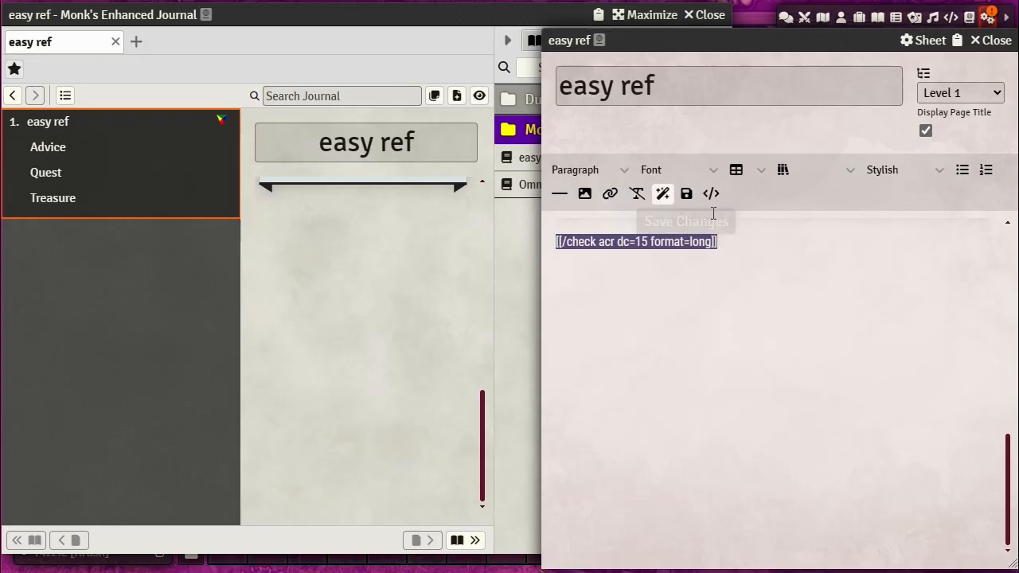
left_click(671, 203)
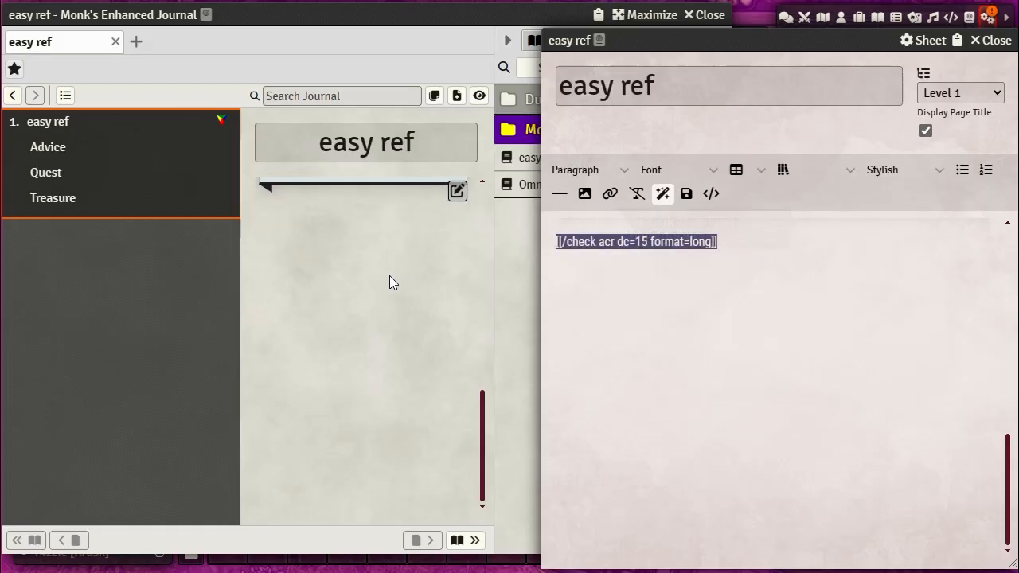
scroll(391, 274, "down", 5)
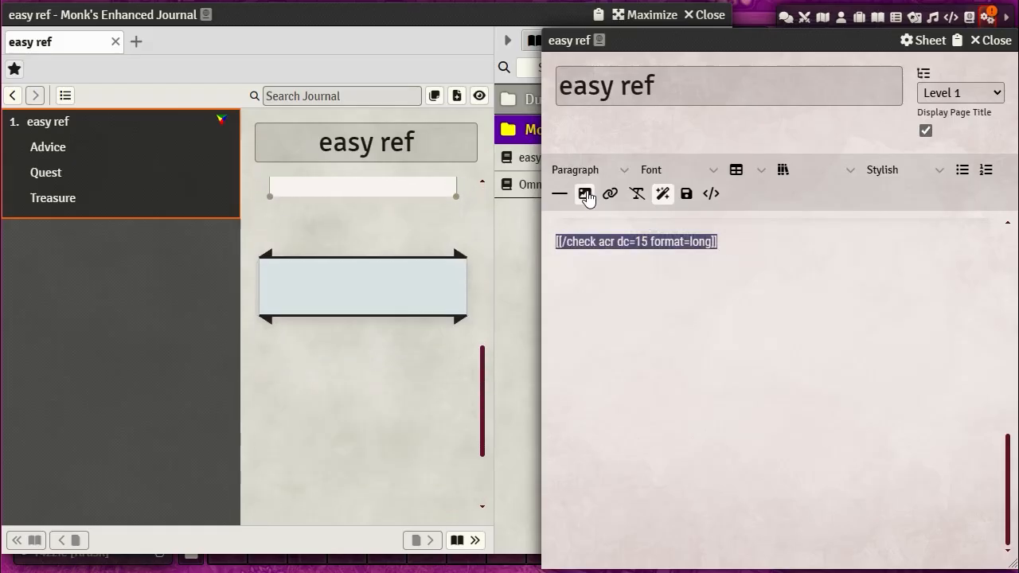
left_click(685, 196)
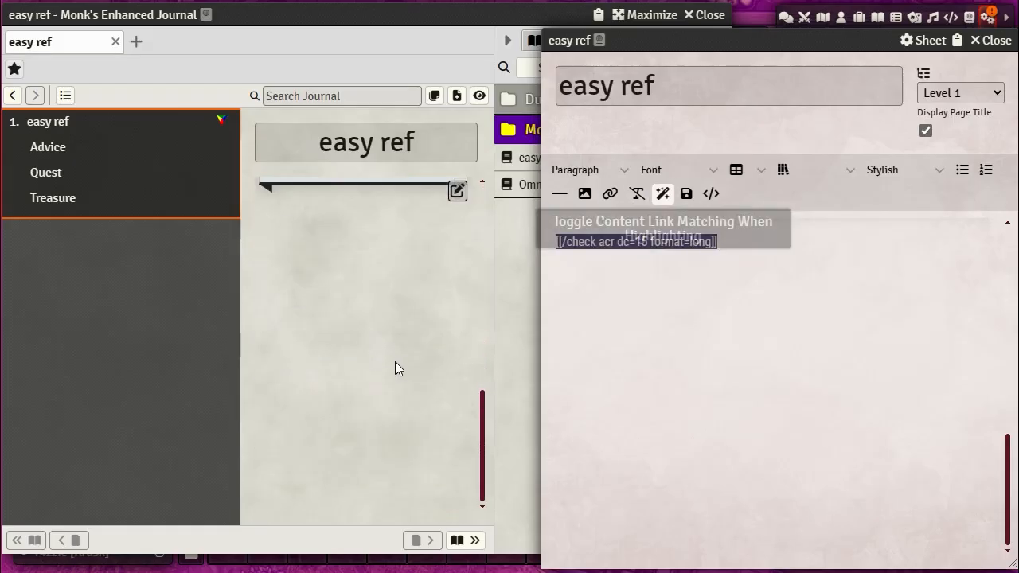
- Look through the end of the easy ref page in the journal view for the inserted Acrobatics check
scroll(395, 370, "up", 3)
scroll(396, 371, "down", 4)
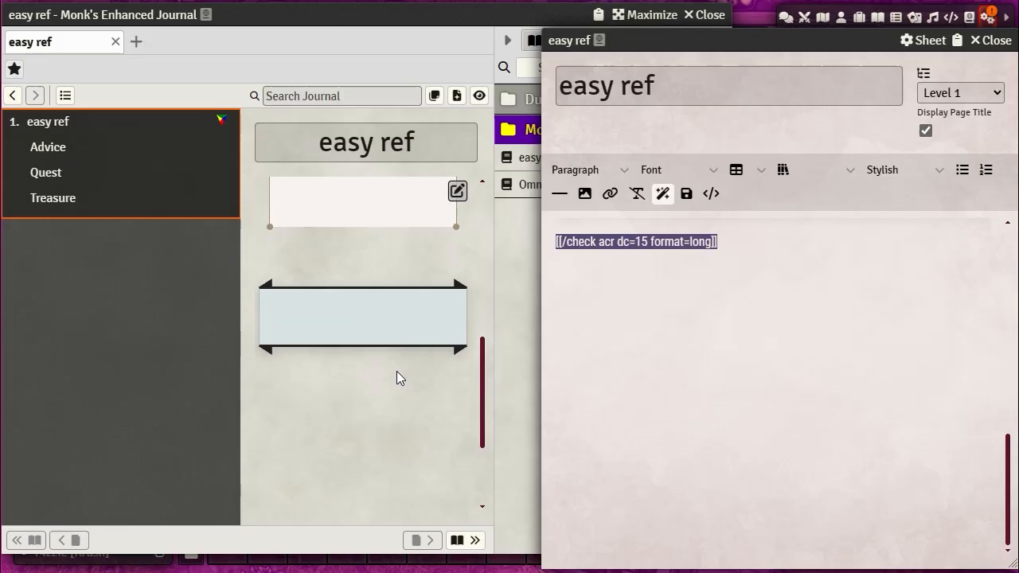
left_click(764, 248)
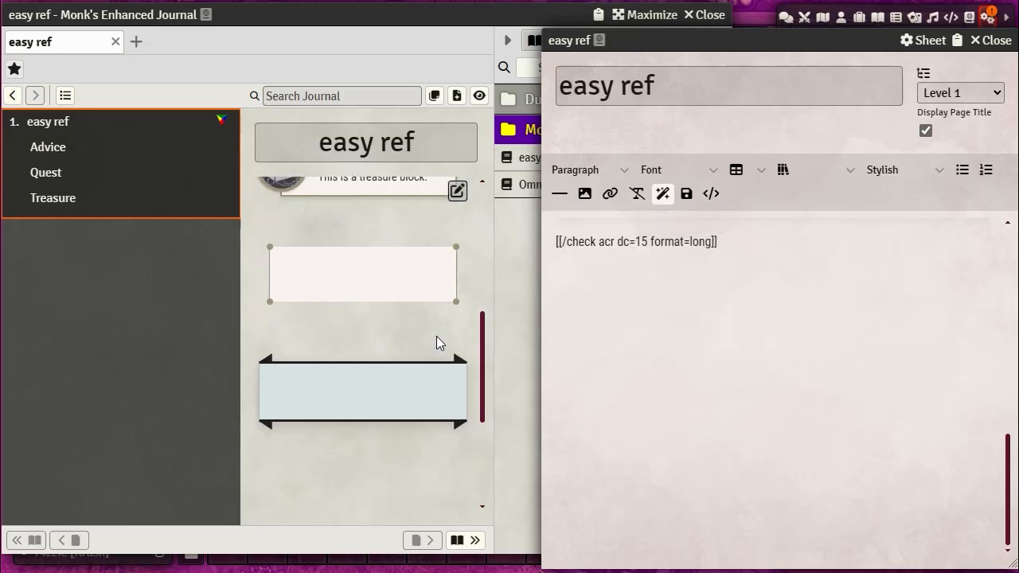
scroll(436, 336, "up", 2)
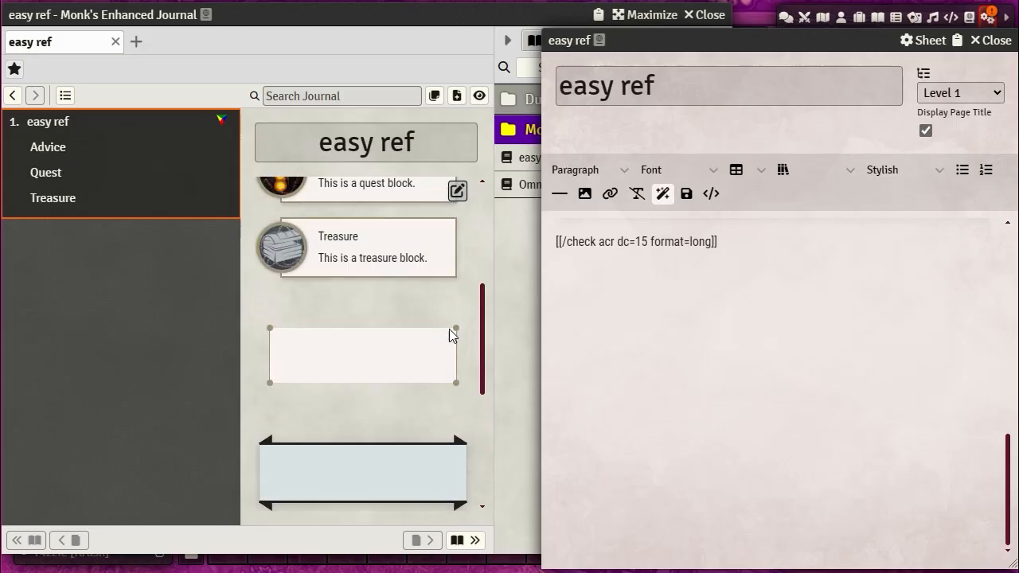
- Insert a rule reference for push on a new line below the Acrobatics check and save the easy ref page
left_click(843, 171)
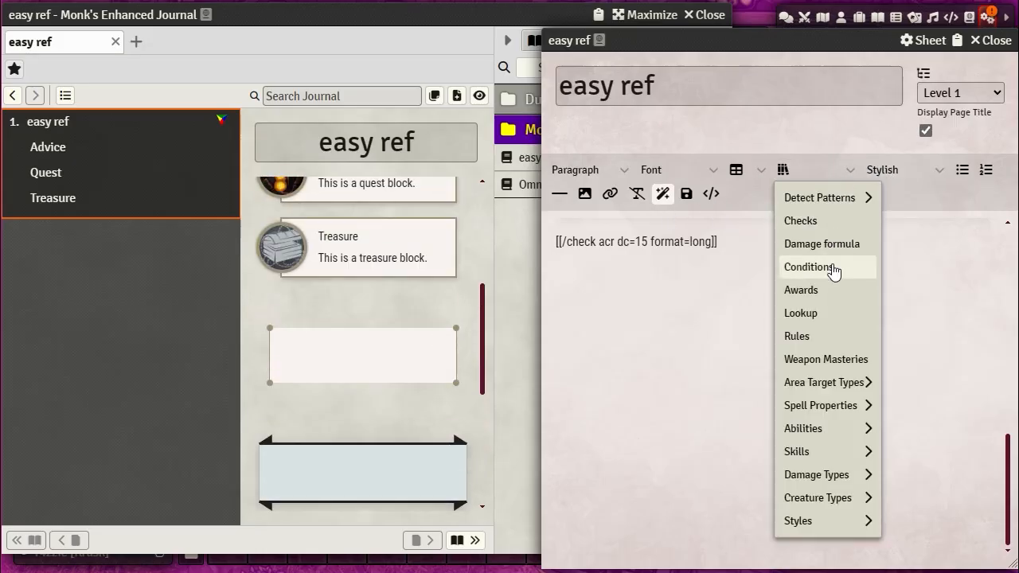
left_click(824, 360)
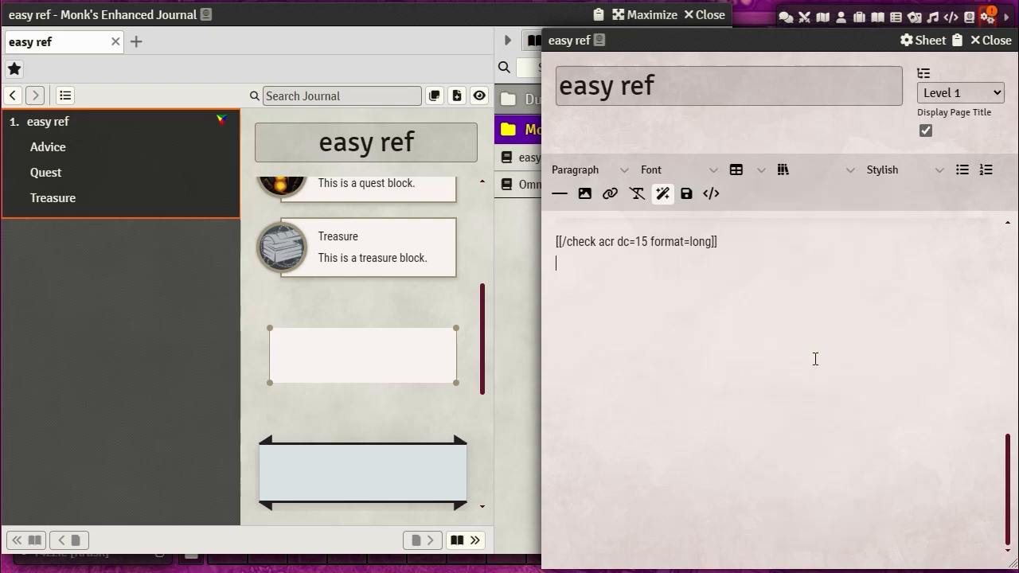
left_click(848, 175)
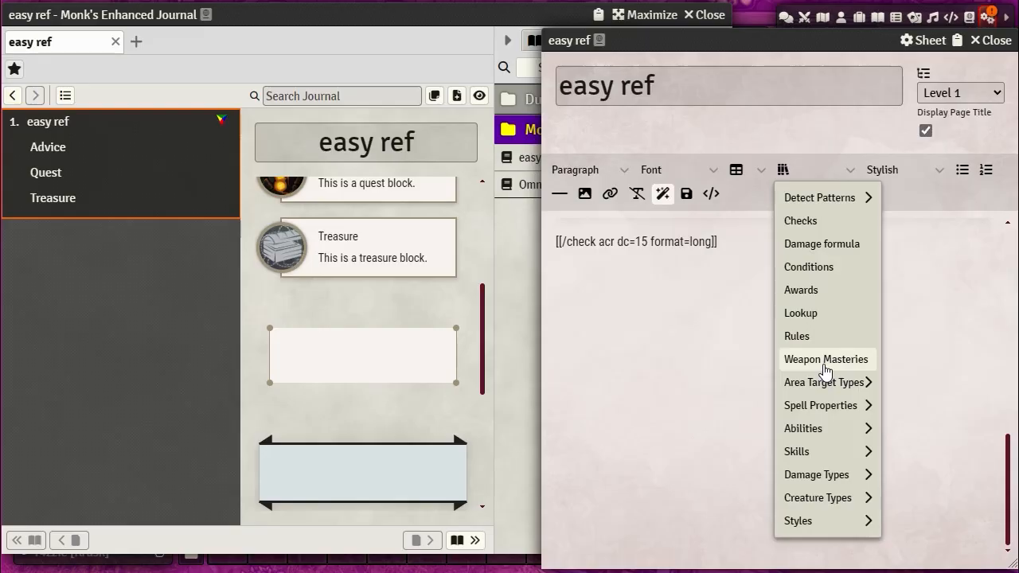
left_click(825, 339)
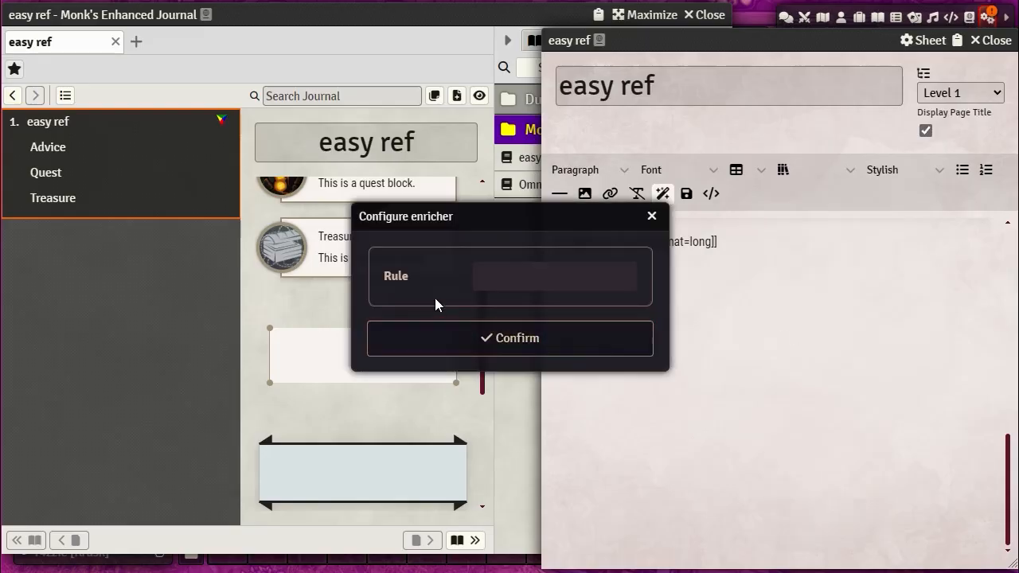
left_click(618, 280)
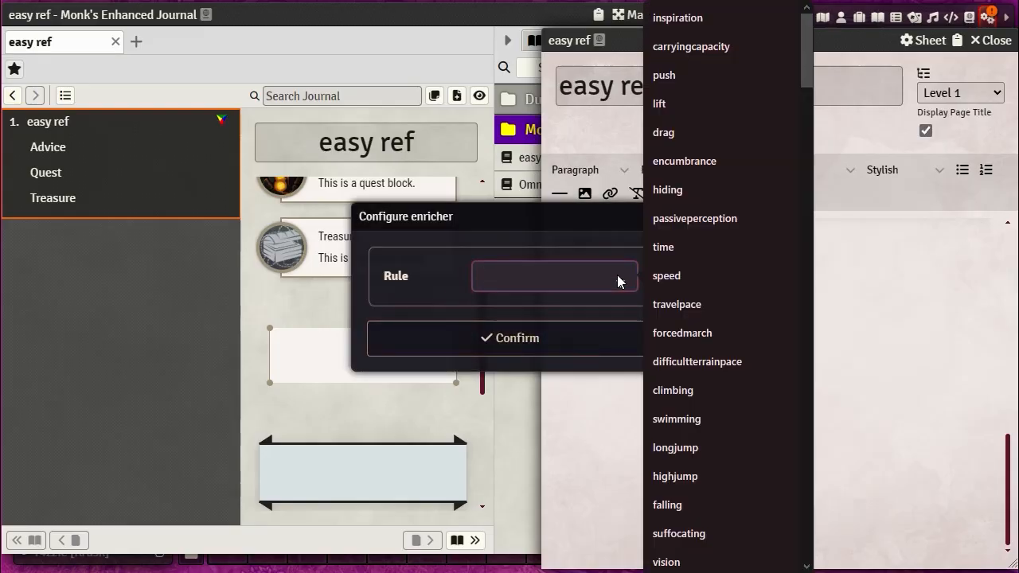
left_click(677, 77)
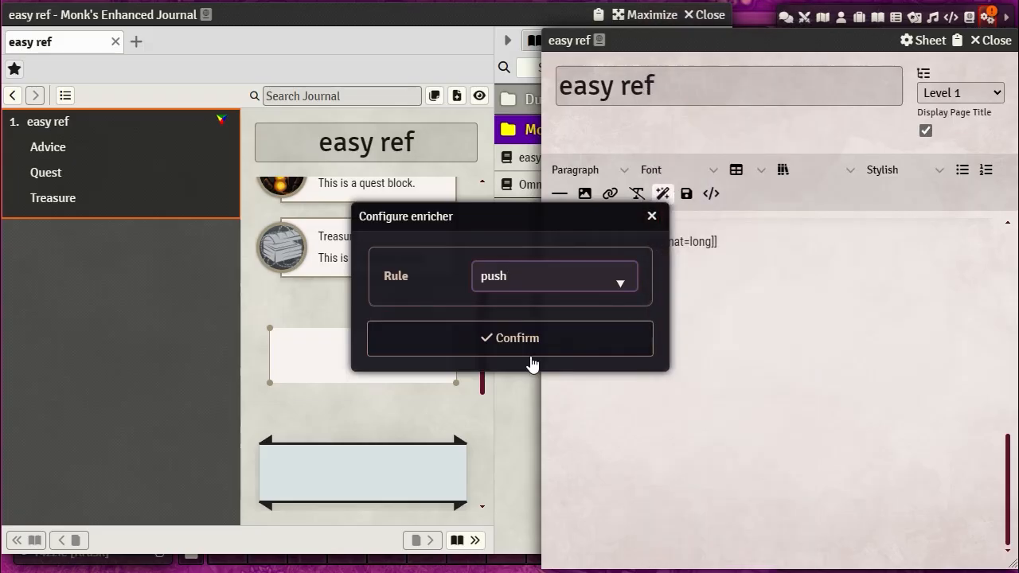
left_click(493, 345)
scroll(446, 371, "down", 3)
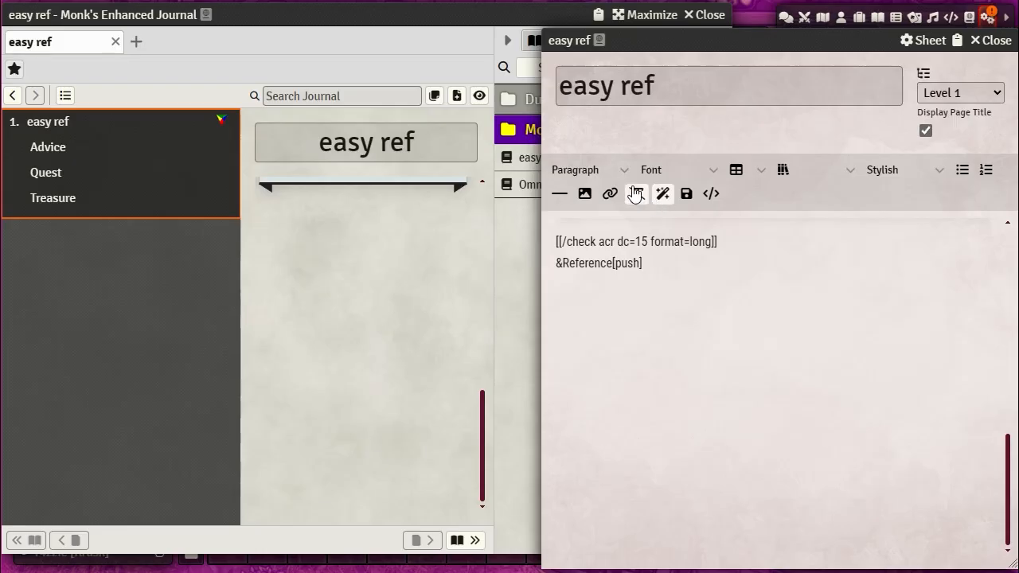
left_click(687, 193)
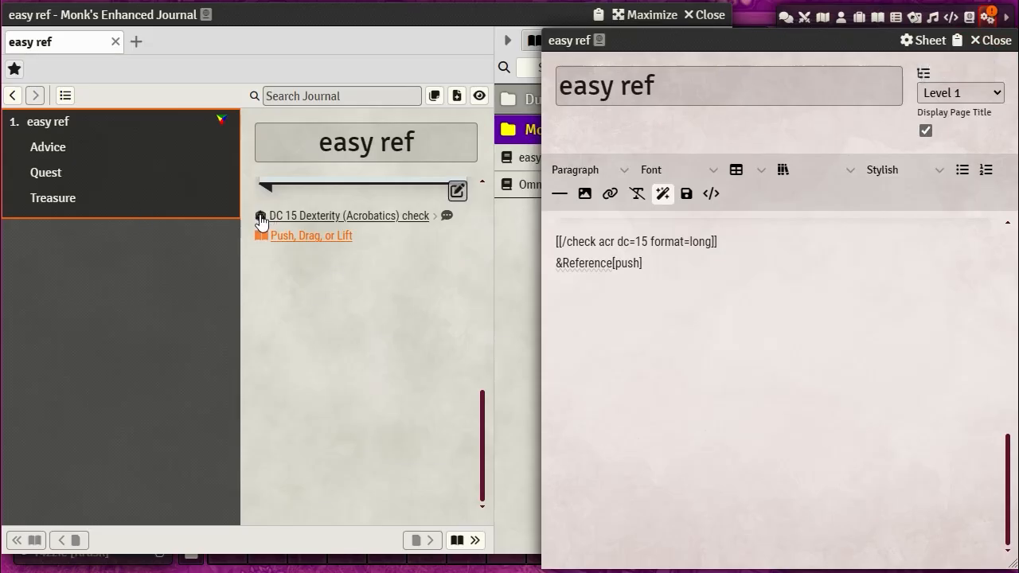
- Close the page editor, show the chat log and try rolling the DC 15 Acrobatics check from the journal
left_click(997, 44)
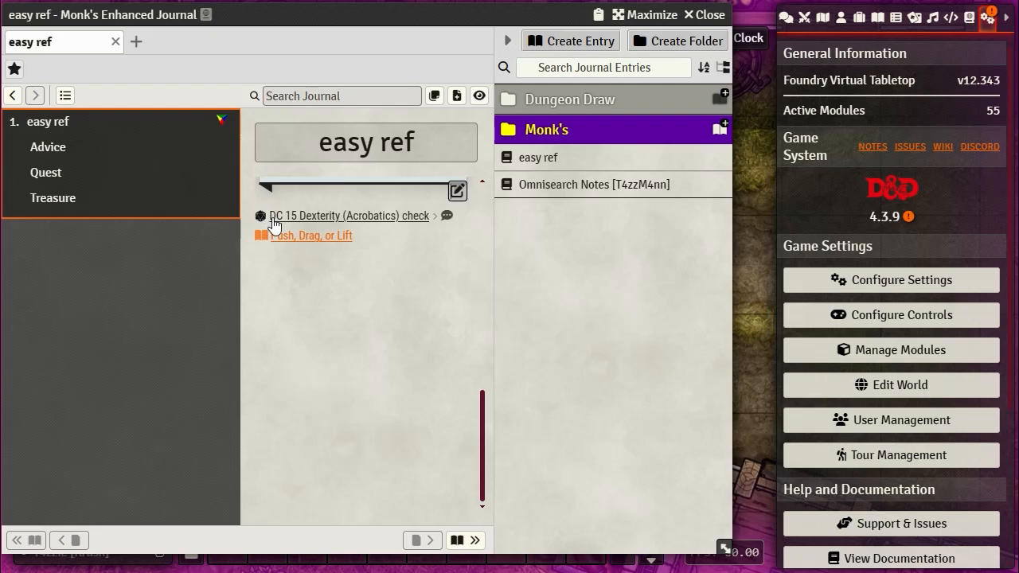
left_click(787, 18)
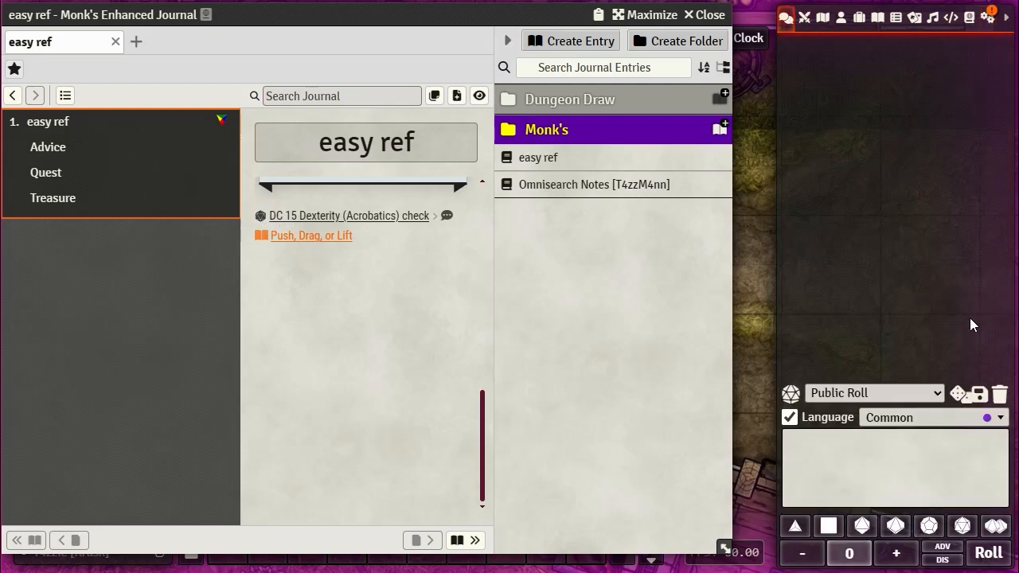
left_click(261, 216)
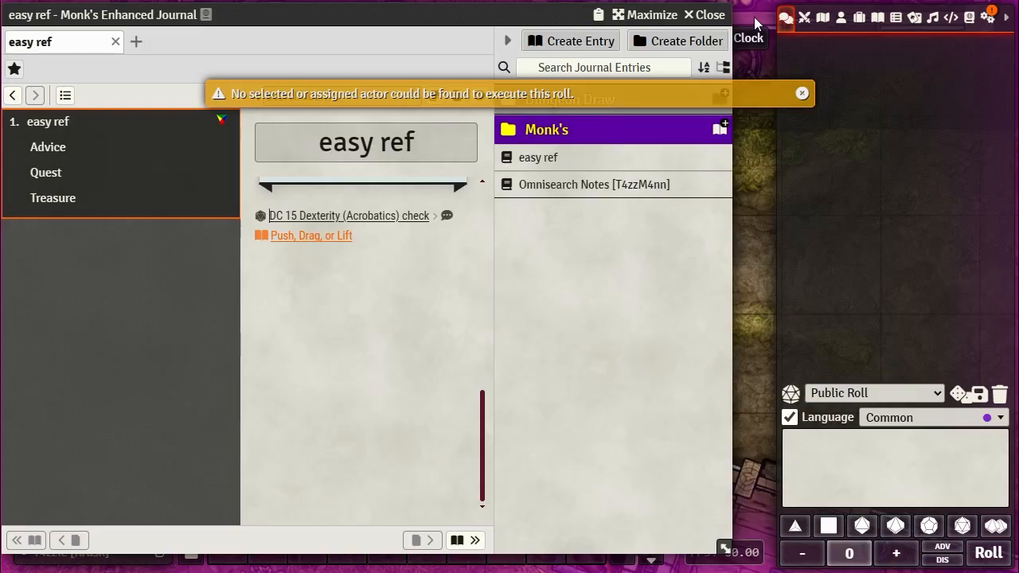
- Close the journal, select the Merric token on the scene and reopen the easy ref journal entry
left_click(705, 14)
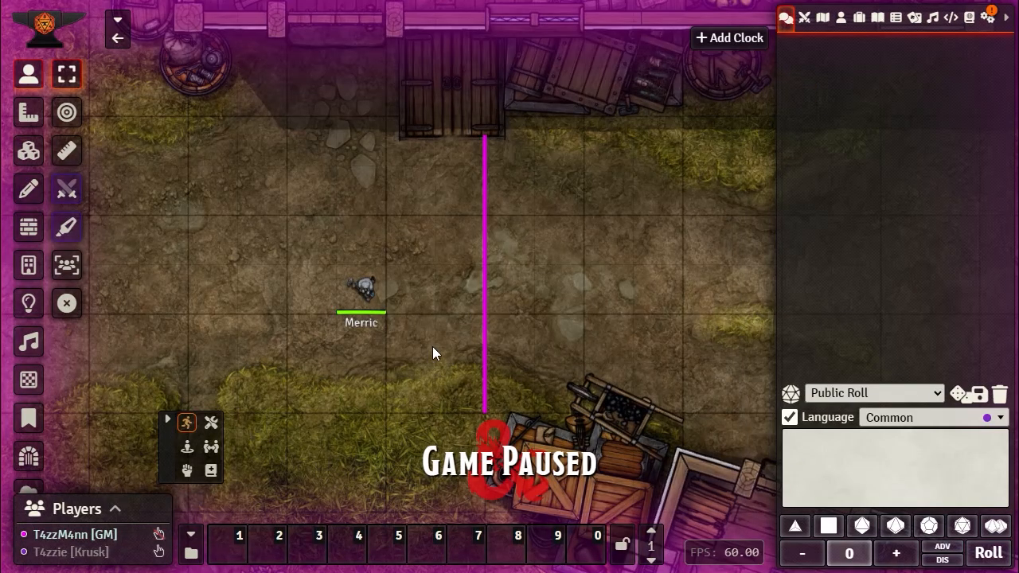
left_click(363, 284)
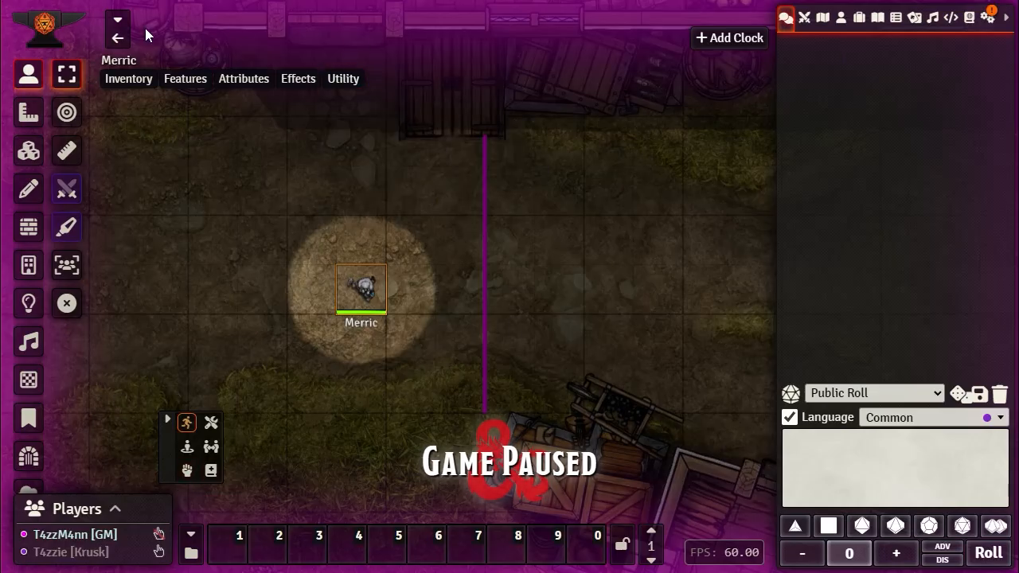
left_click(876, 17)
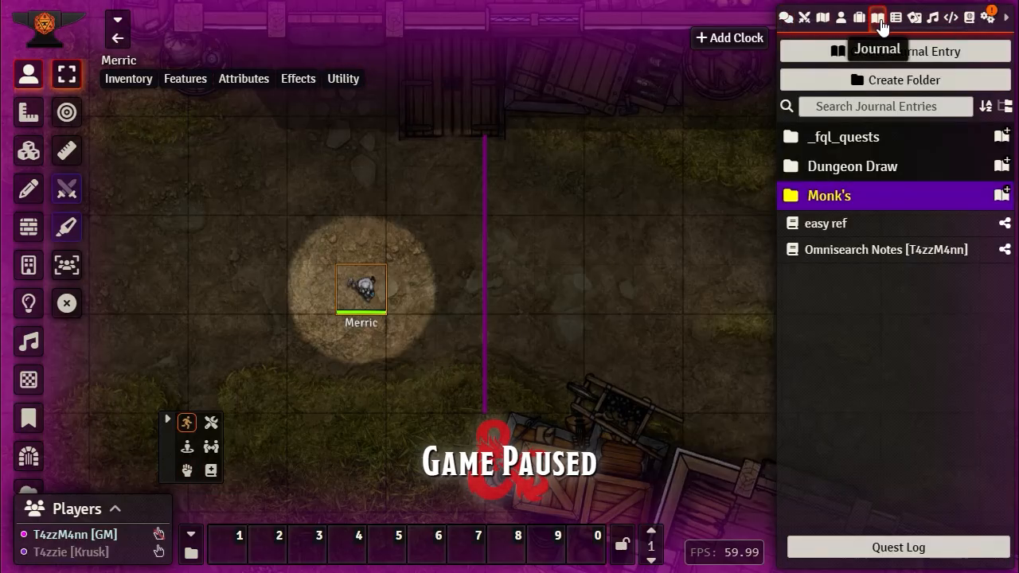
left_click(827, 226)
- Narrow the journal window so it clears the sidebar, with the Acrobatics check in view, and show the chat log
left_click_drag(563, 19, 462, 11)
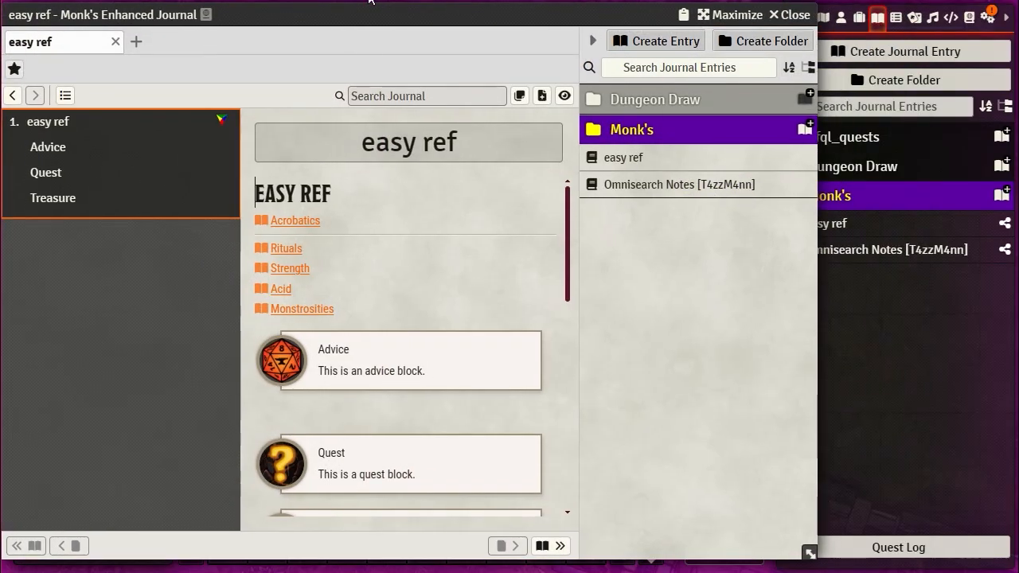
scroll(406, 280, "down", 10)
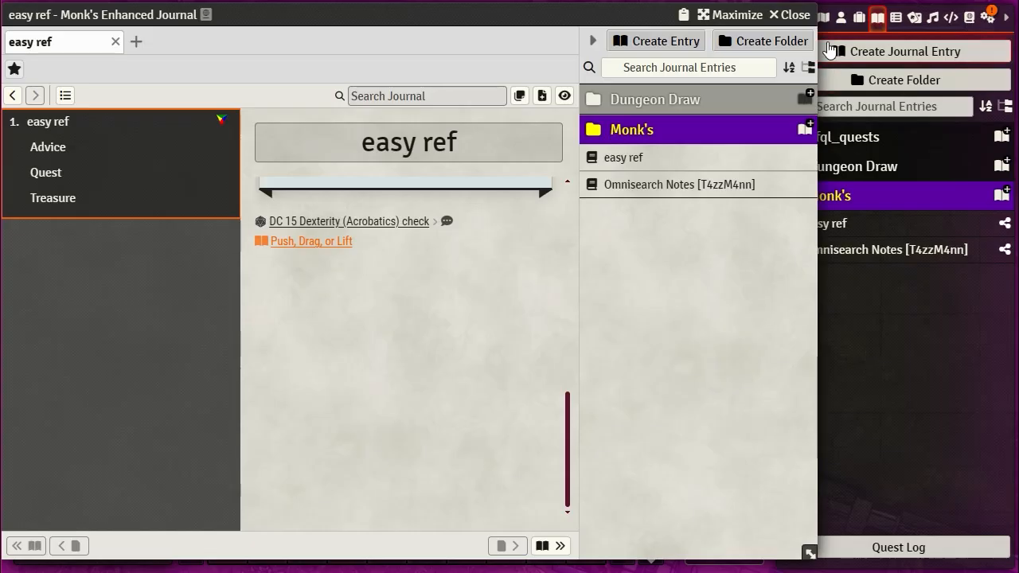
left_click_drag(810, 557, 694, 548)
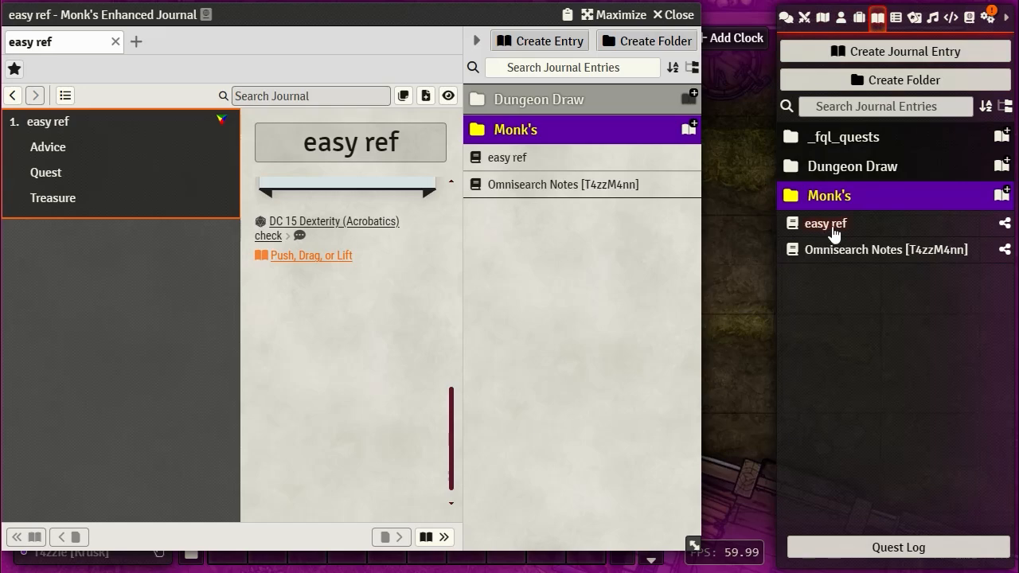
left_click(787, 20)
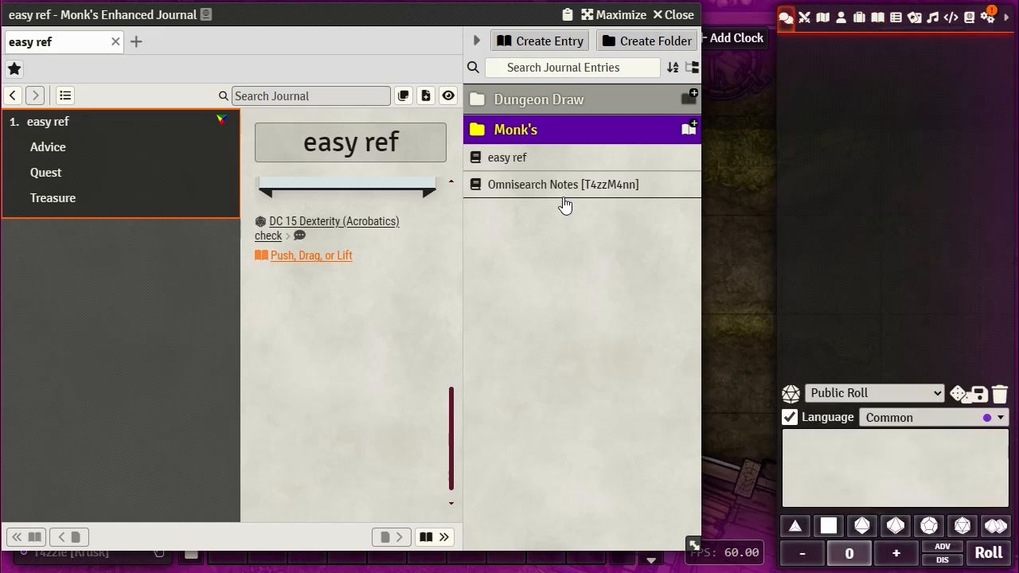
- Open the Acrobatics check's roll dialog for Merric, inspect its situational bonus option and close it without rolling
left_click(260, 224)
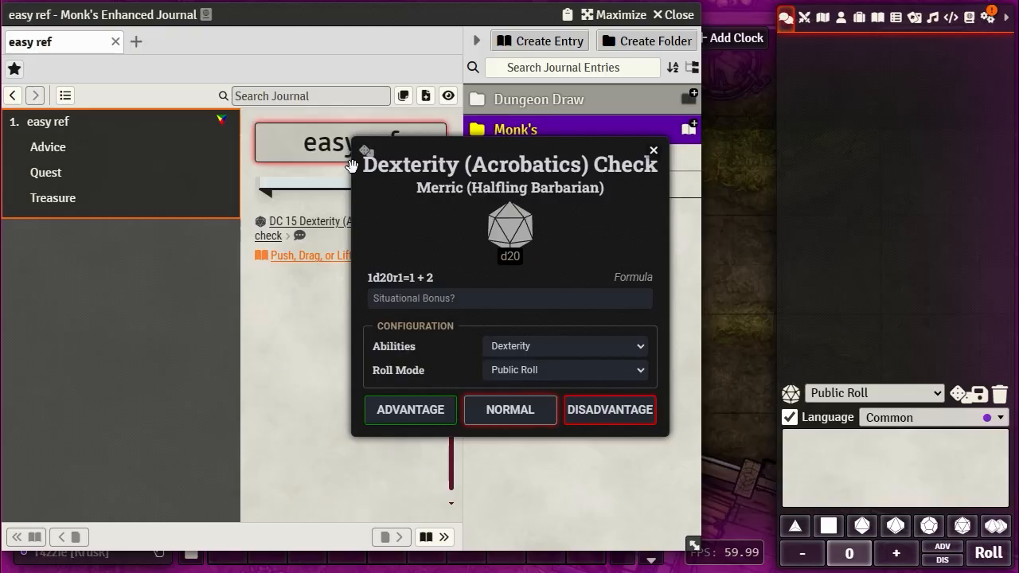
left_click(443, 306)
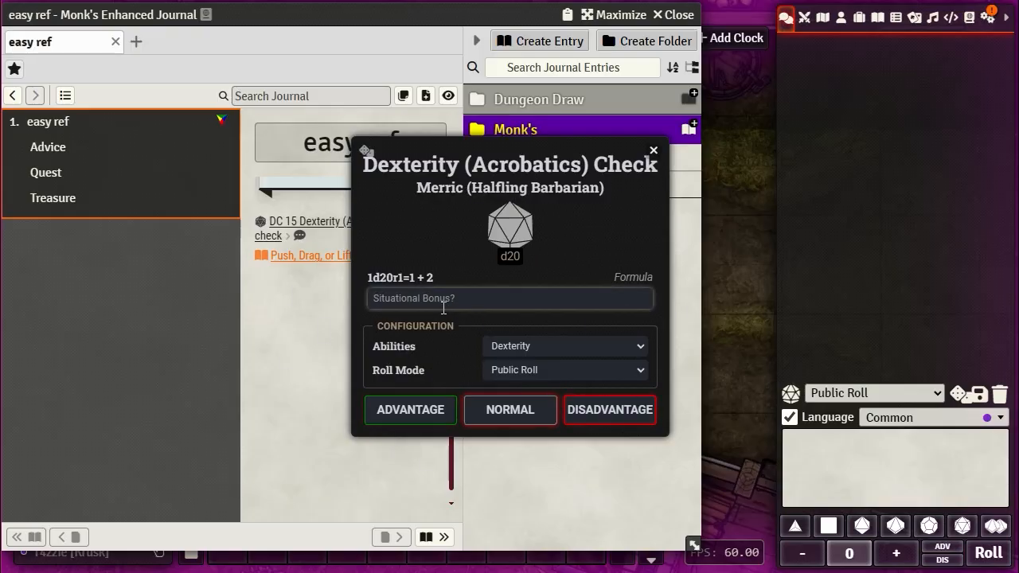
left_click(654, 152)
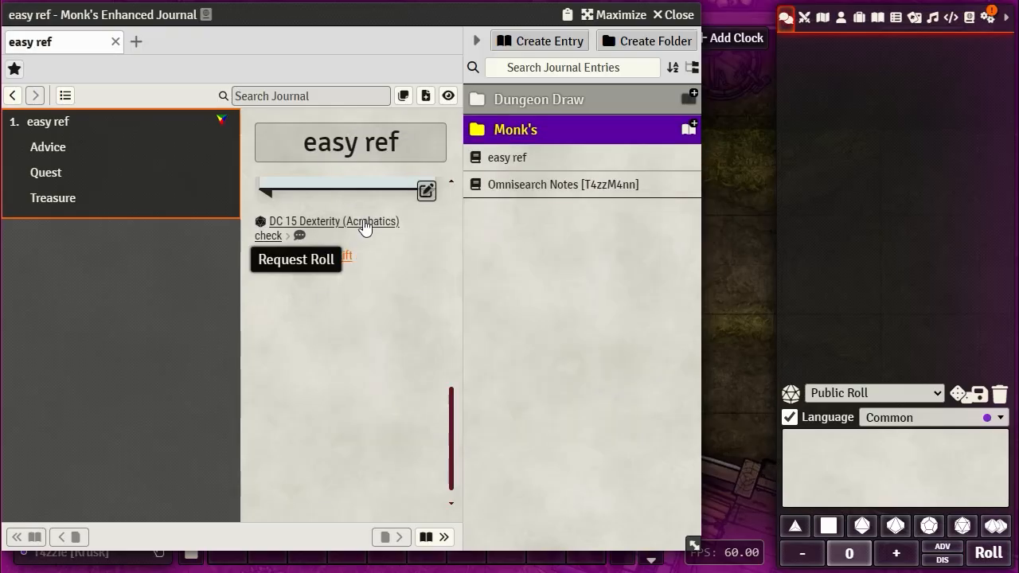
- Send the Acrobatics check to chat as a roll request, then try its roll dialog in the player's client and close it
left_click(299, 236)
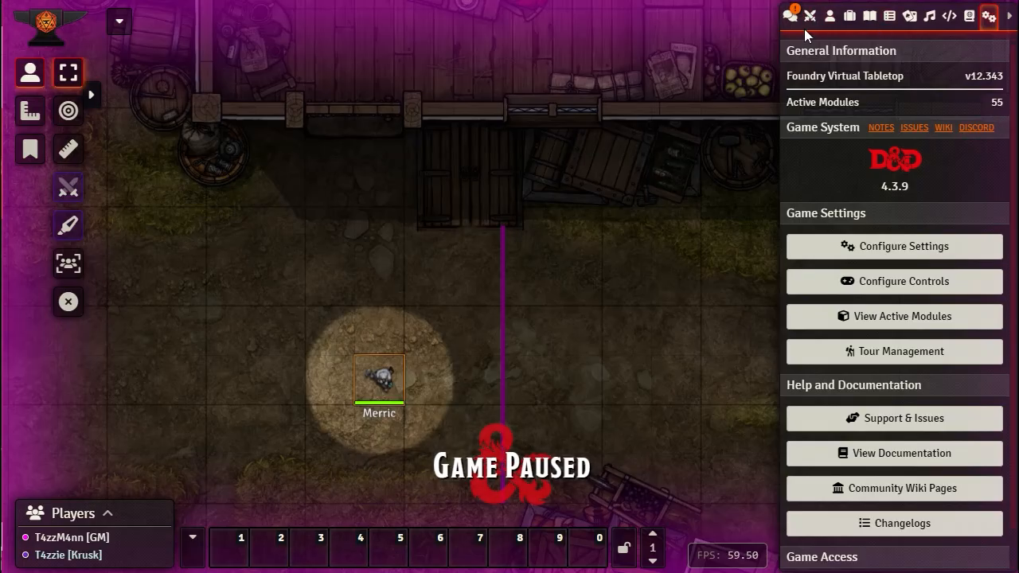
left_click(790, 16)
left_click(853, 115)
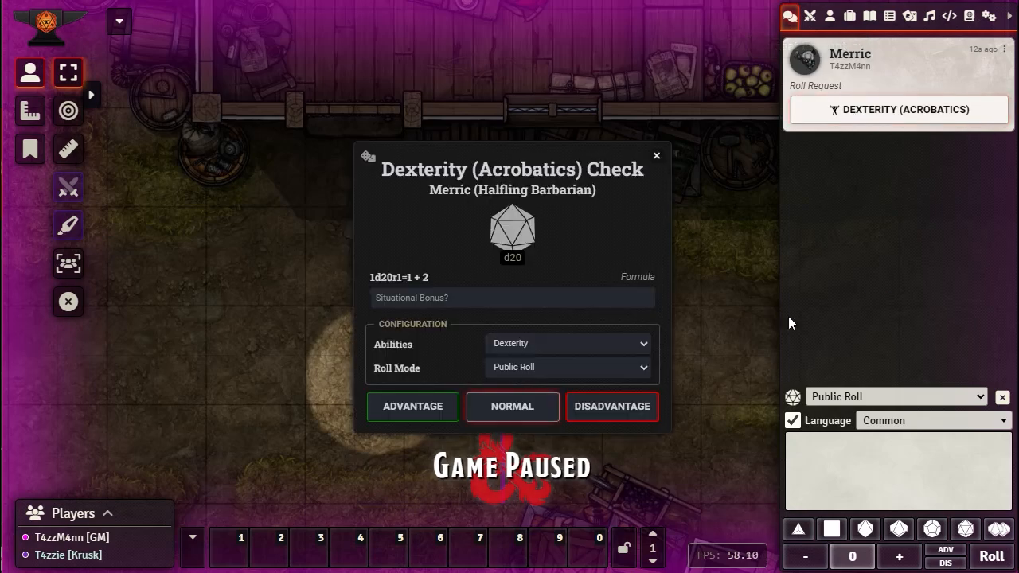
left_click(656, 158)
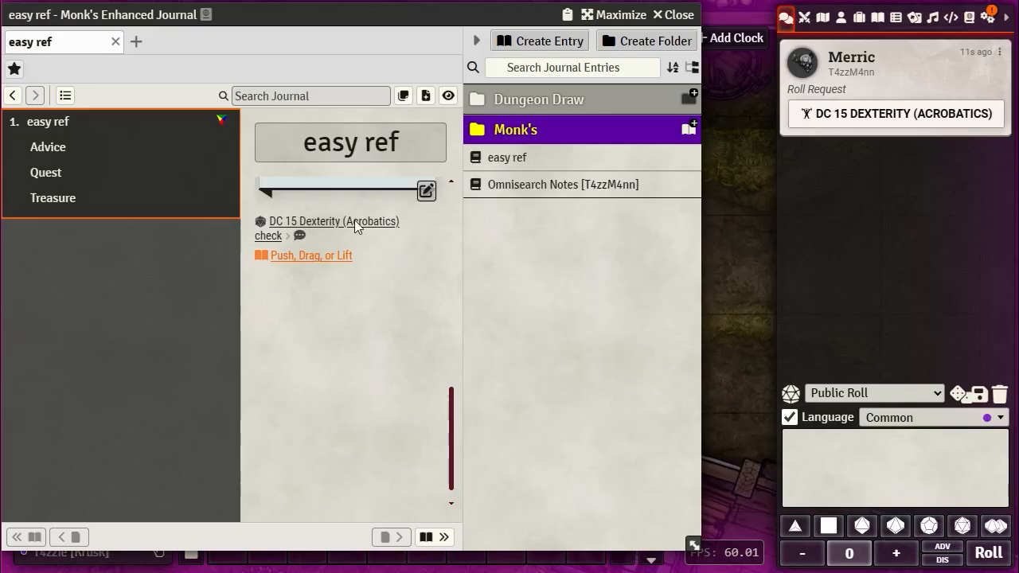
- Reopen the easy ref page for editing and move the editor clear of the chat log
left_click(426, 192)
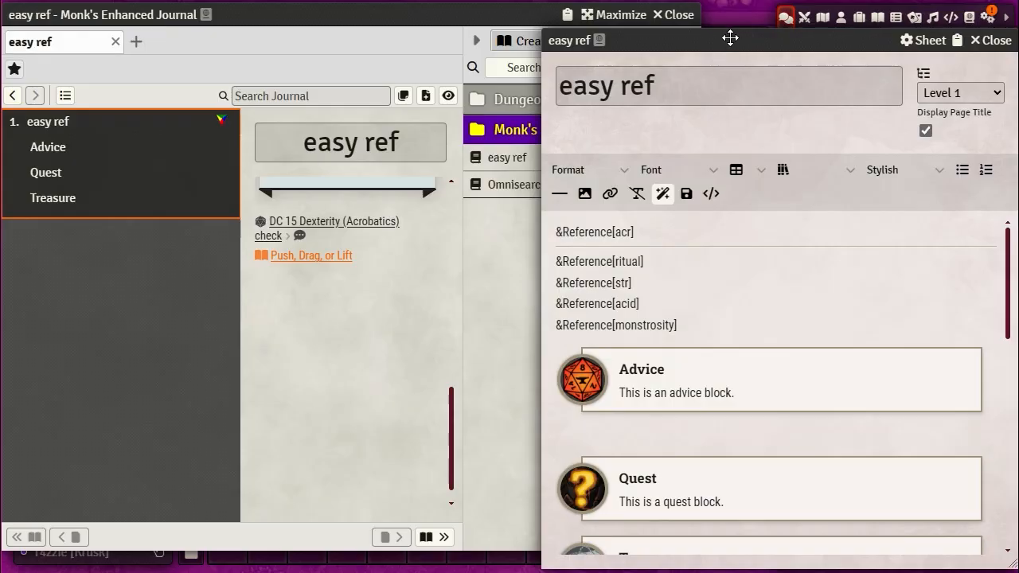
left_click_drag(730, 37, 354, 2)
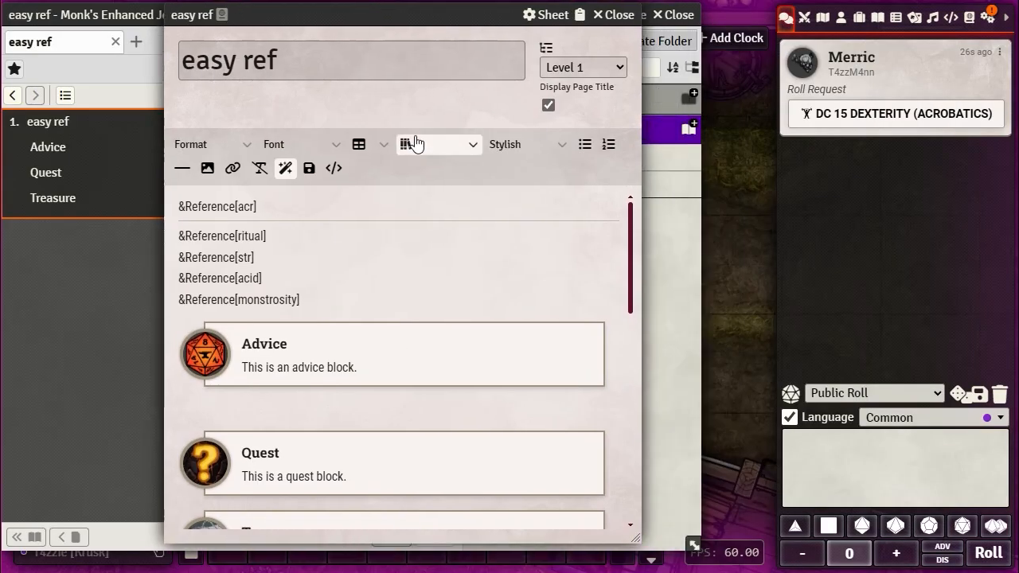
left_click(471, 152)
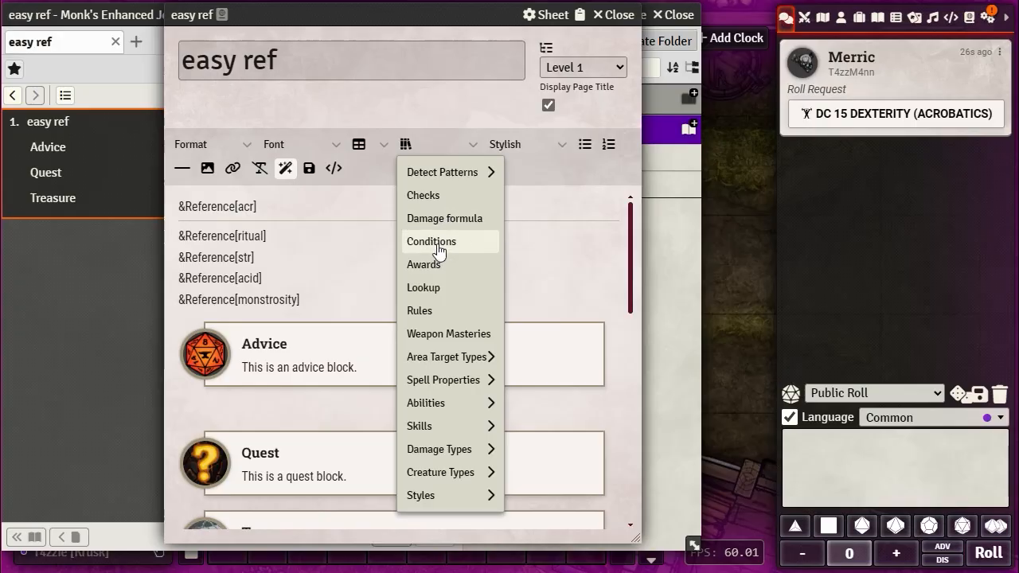
left_click(432, 197)
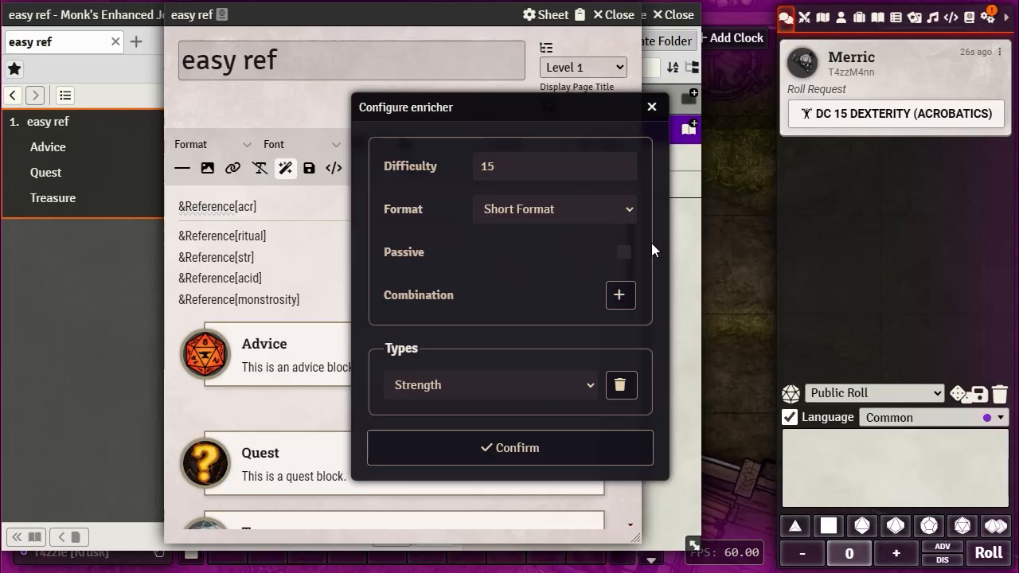
left_click(650, 110)
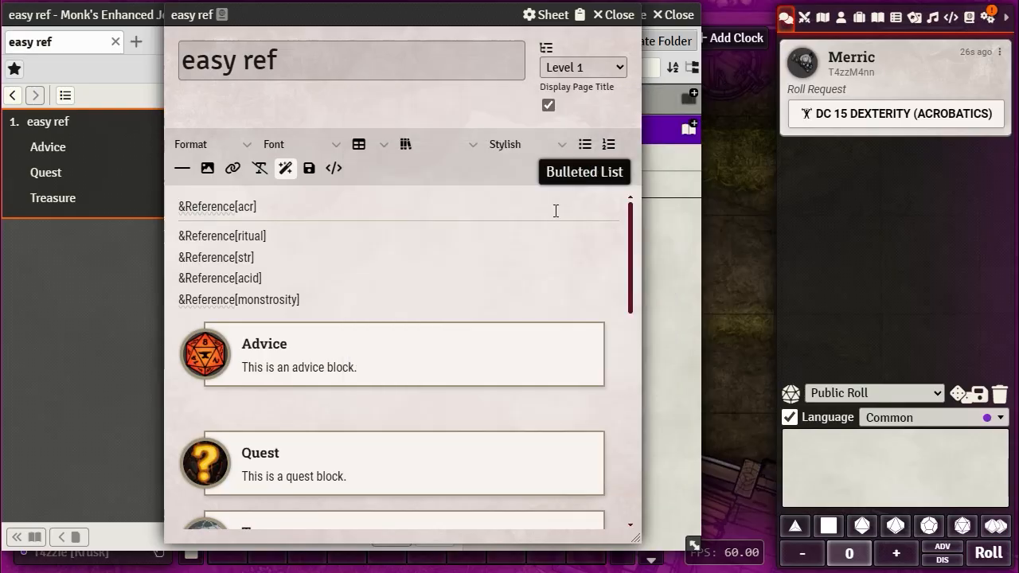
- Insert an Athletics check with difficulty 15 in short format at the start of the easy ref page
left_click(472, 148)
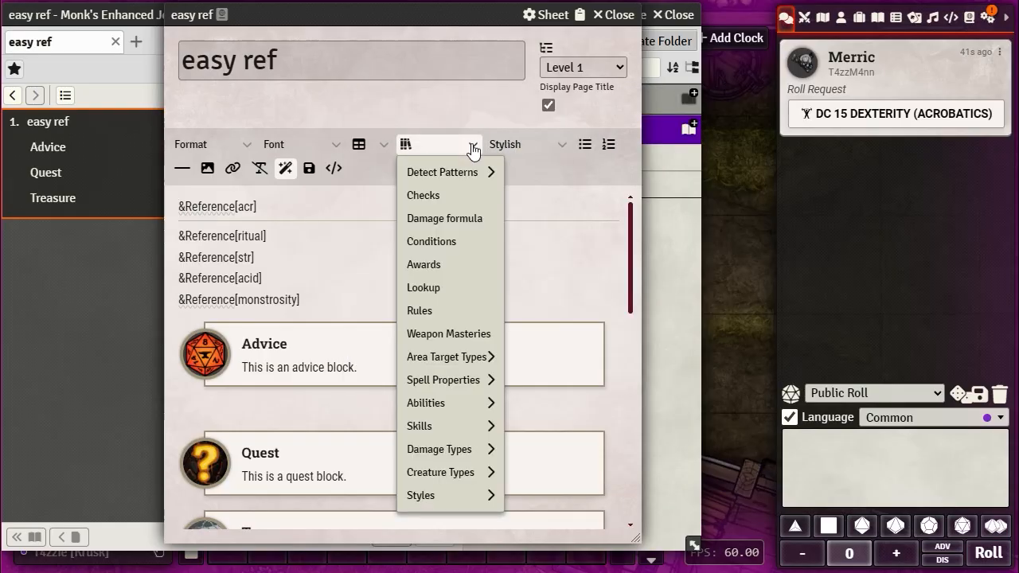
scroll(271, 357, "down", 8)
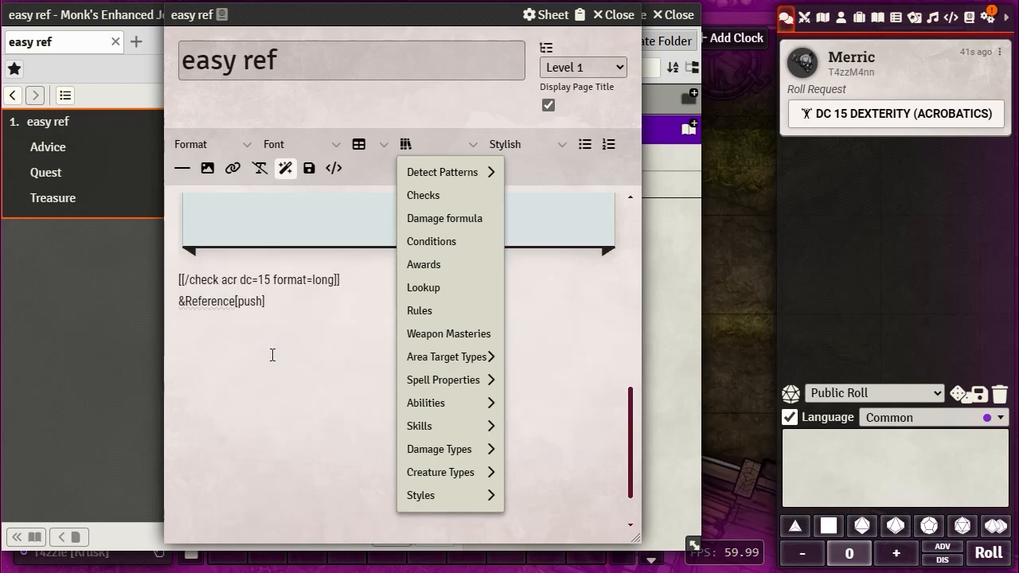
left_click(427, 195)
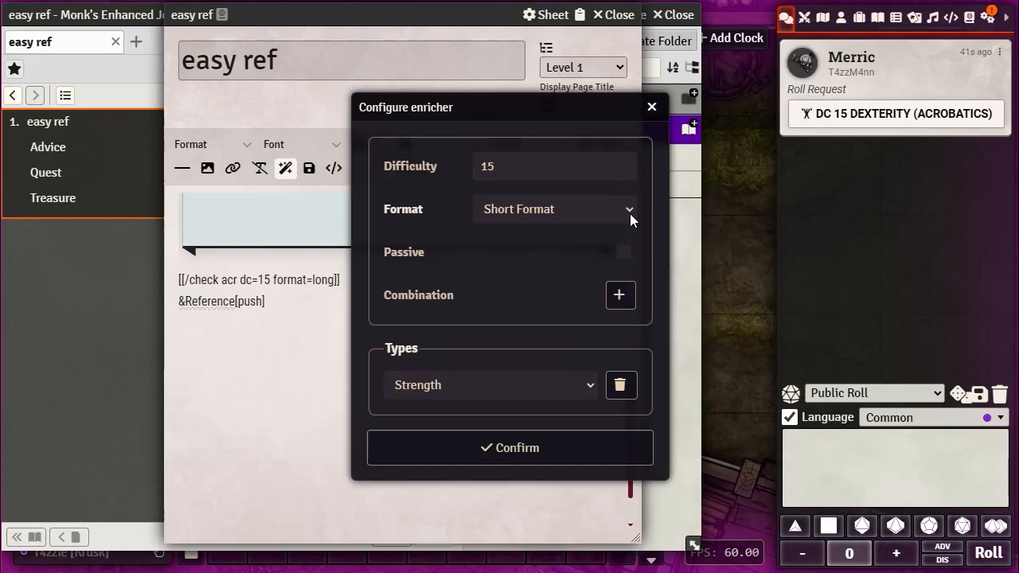
left_click(590, 384)
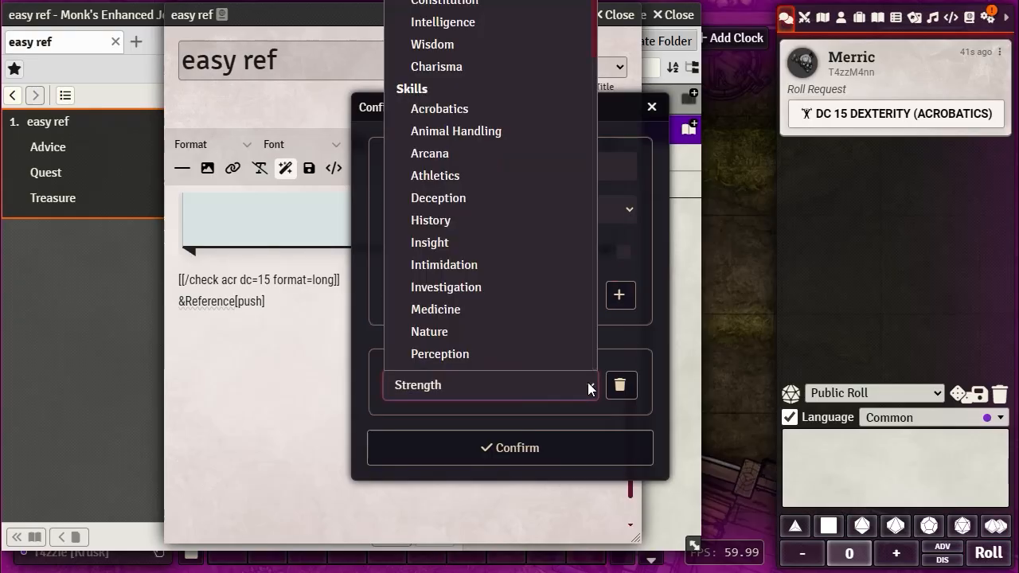
left_click(445, 176)
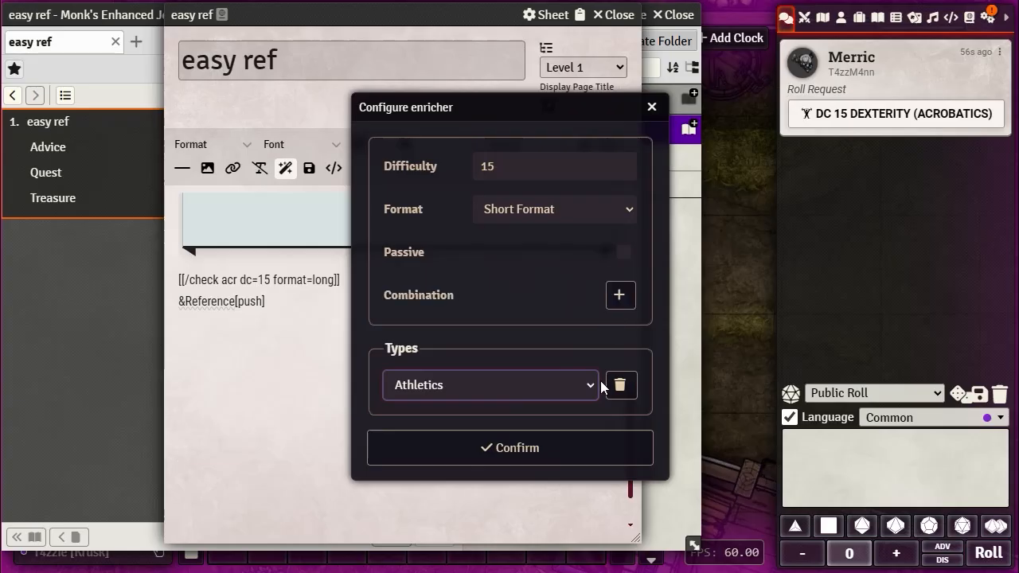
left_click(518, 463)
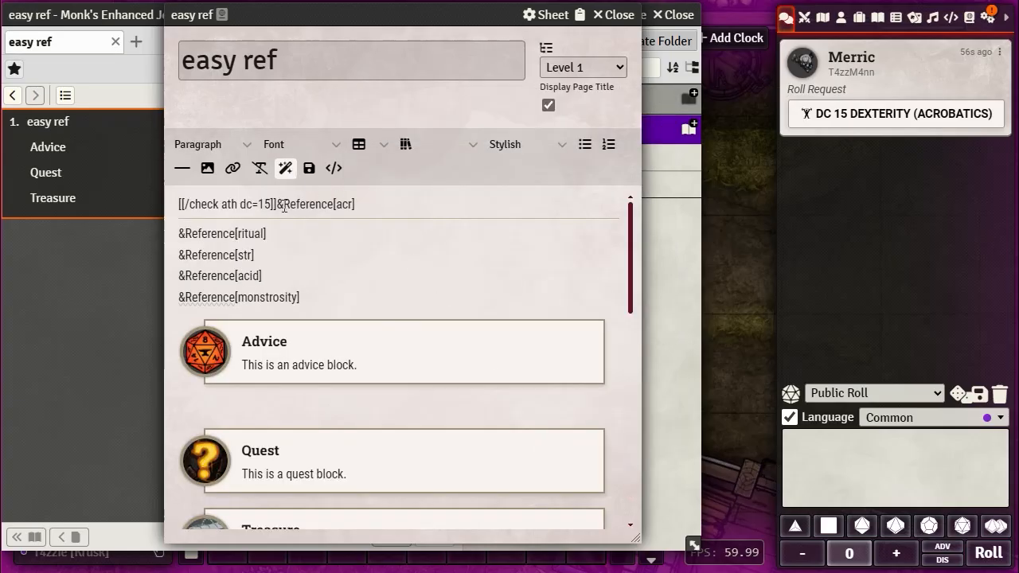
- Move the Athletics check from the start of the easy ref page to its own line below the long-format Acrobatics check
left_click_drag(276, 204, 95, 209)
key("ctrl+c")
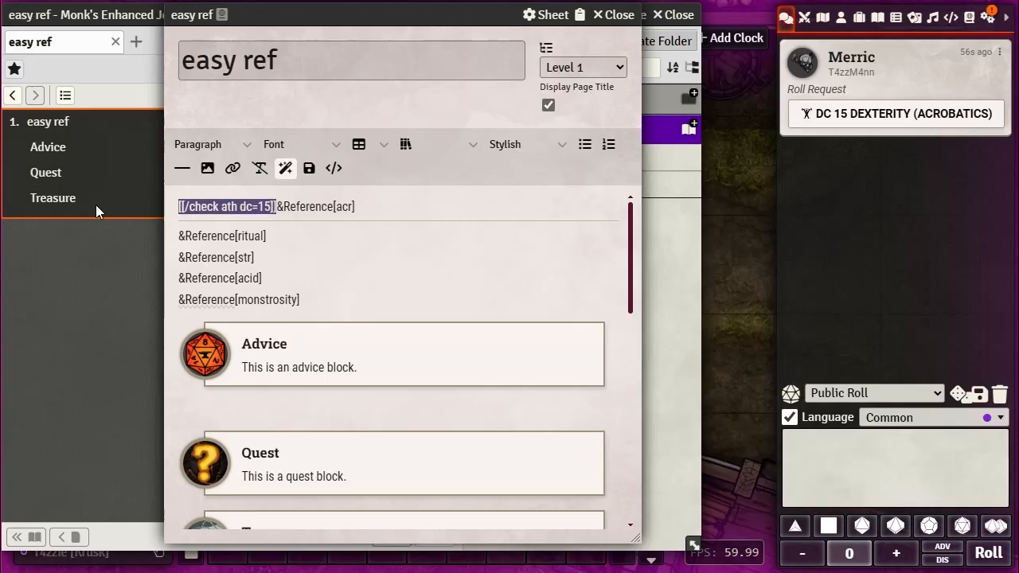
key("BackSpace")
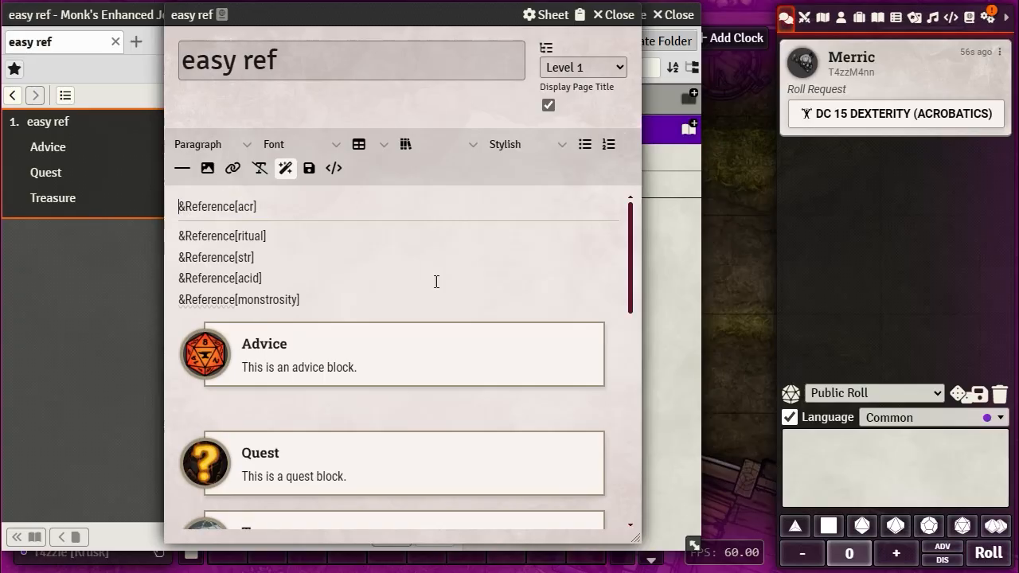
scroll(477, 316, "down", 10)
left_click(383, 213)
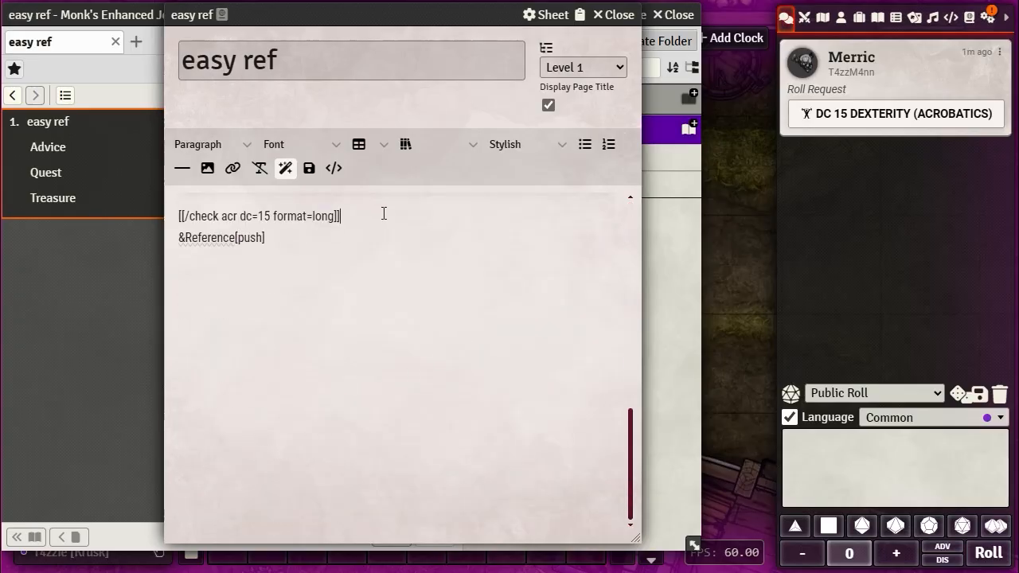
key("Return")
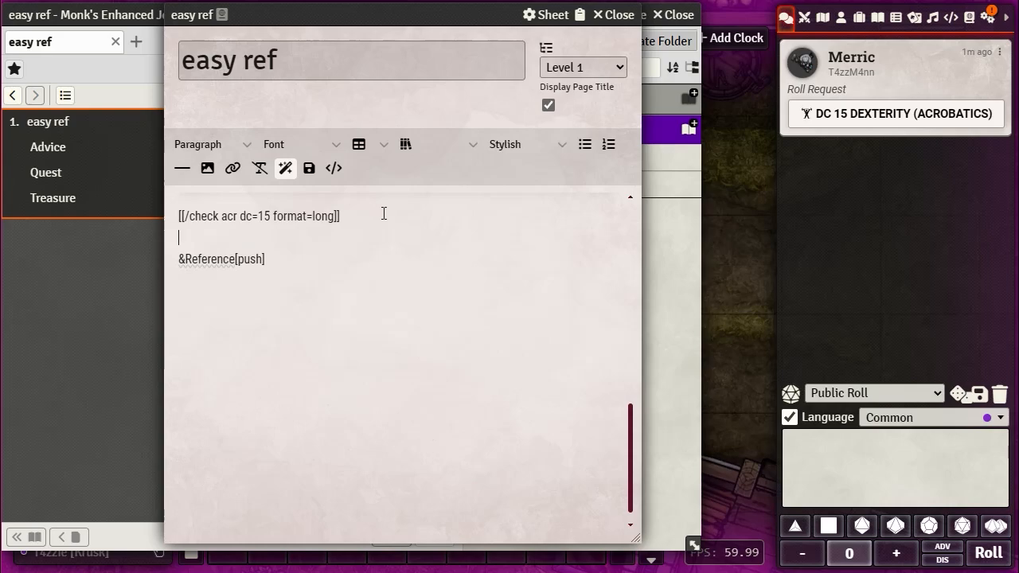
key("ctrl+v")
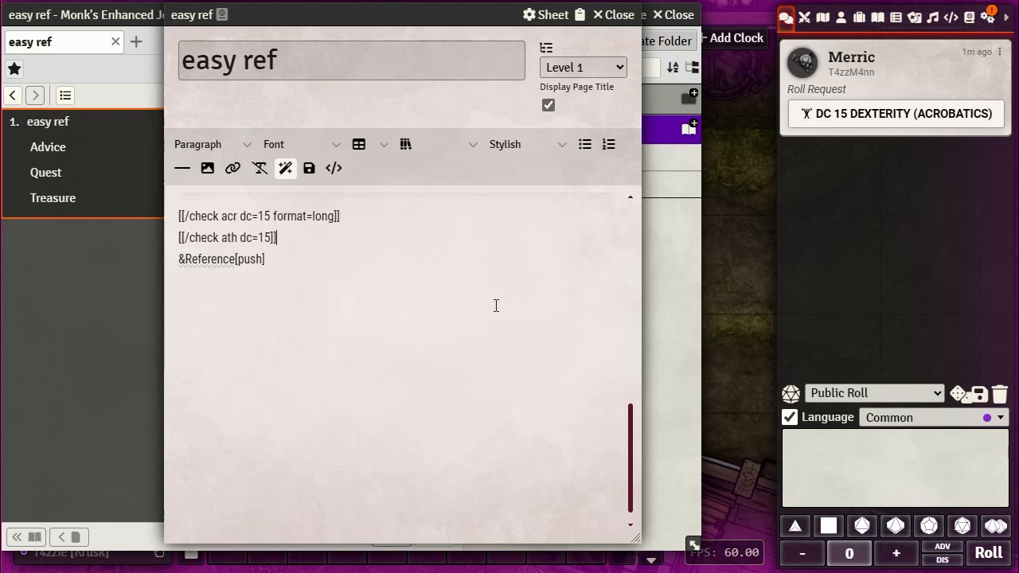
- Save the easy ref page, then close its editor and the journal to return to the scene with no token selected
left_click(312, 171)
left_click_drag(444, 13, 822, 22)
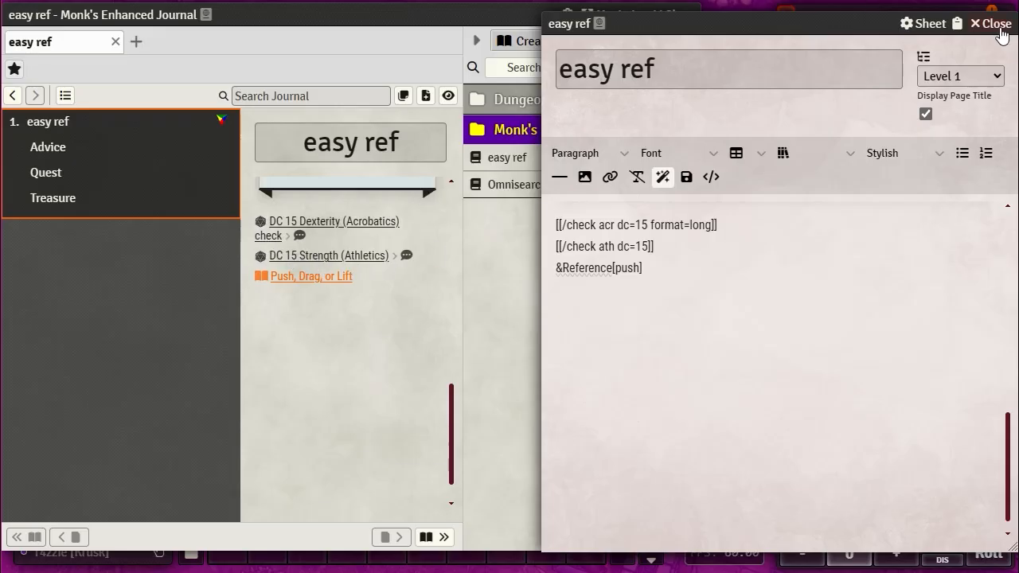
left_click(687, 178)
left_click(1000, 24)
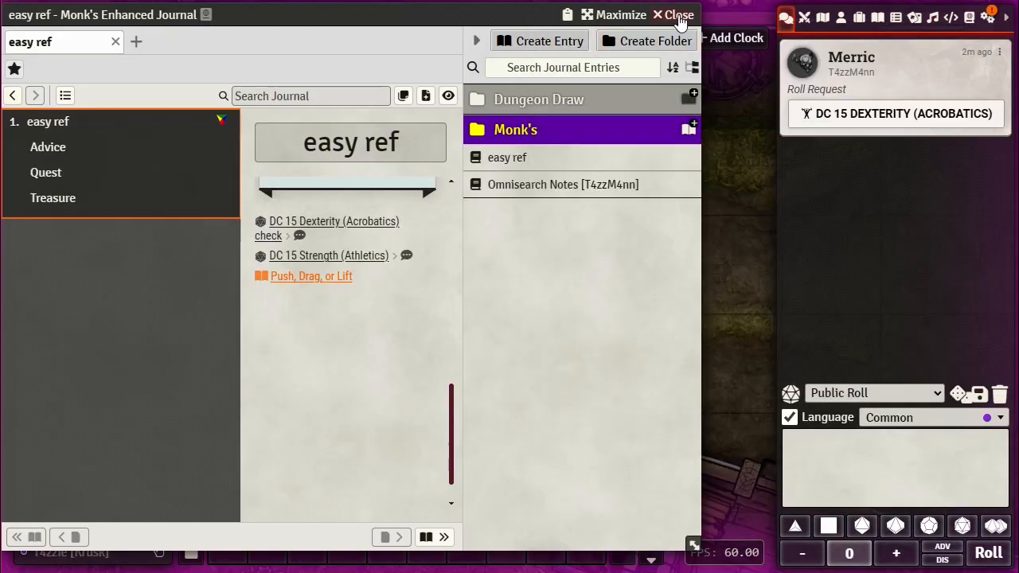
left_click(678, 14)
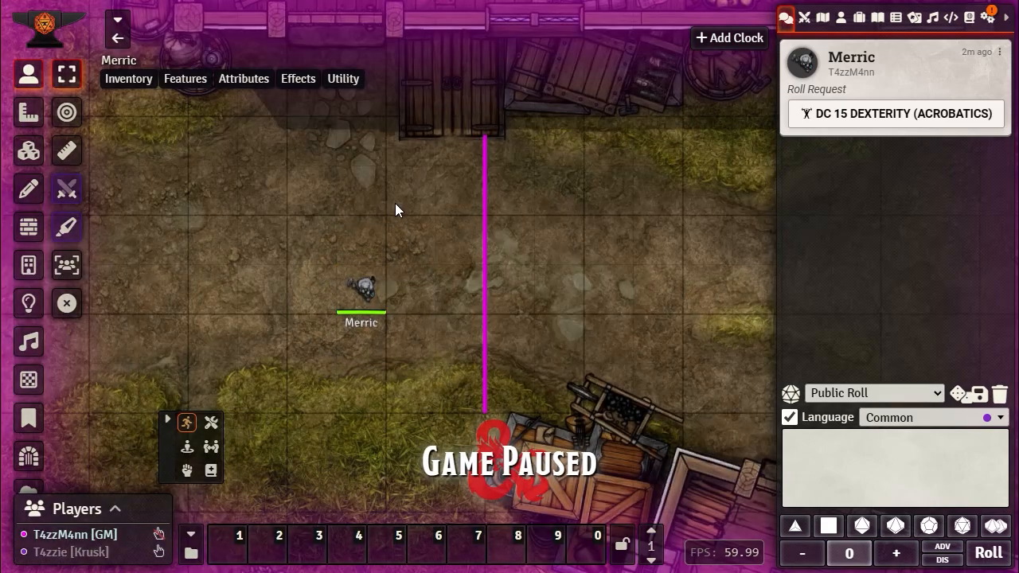
left_click(395, 204)
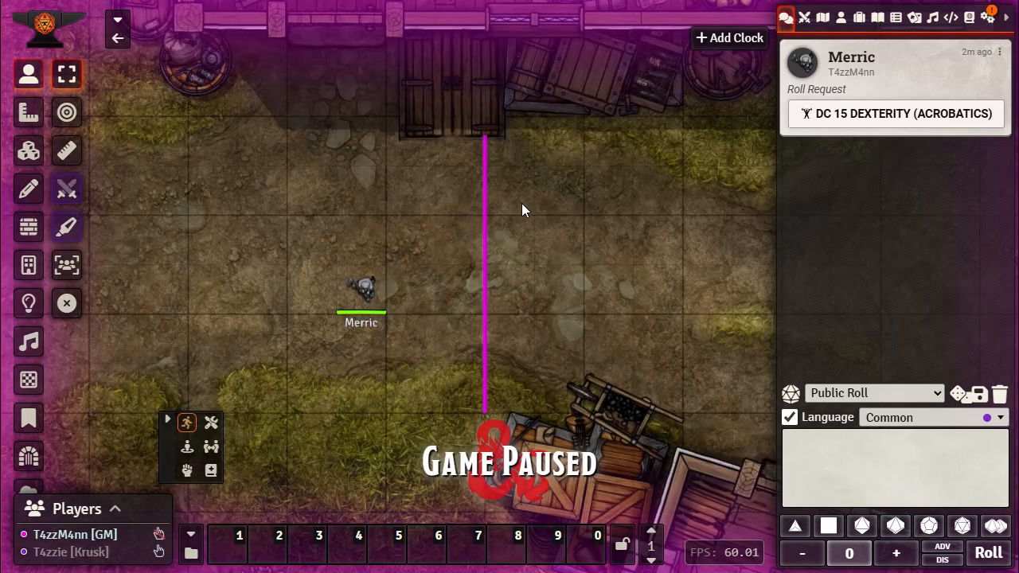